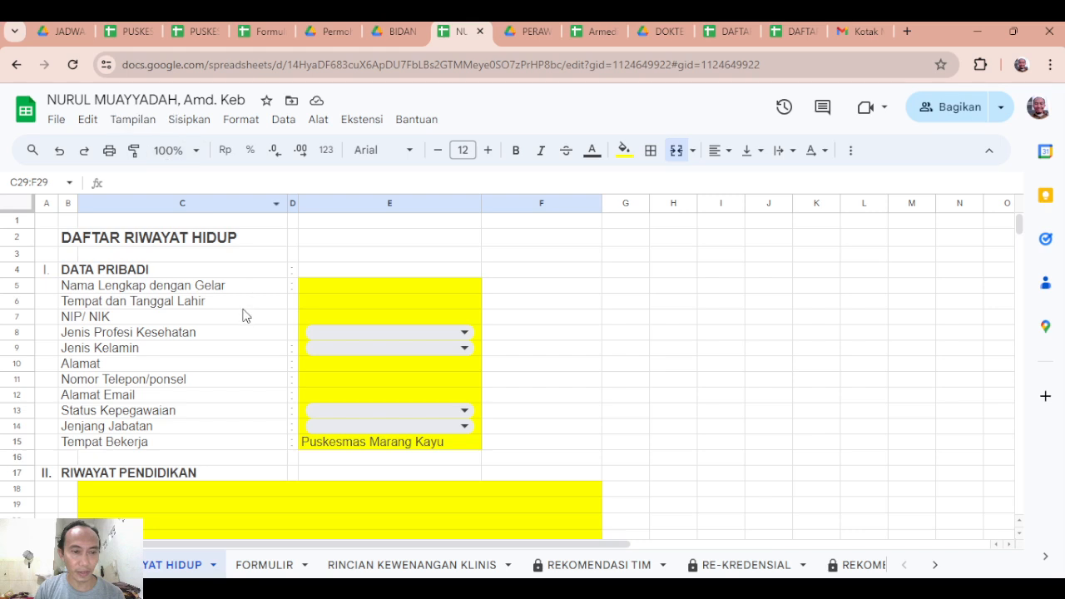
Look through the sheets from FORMULIR to SURAT PENUGASAN KLINIS, and return to the RIWAYAT HIDUP sheet.
{"action": "left_click", "coordinate": [261, 260]}
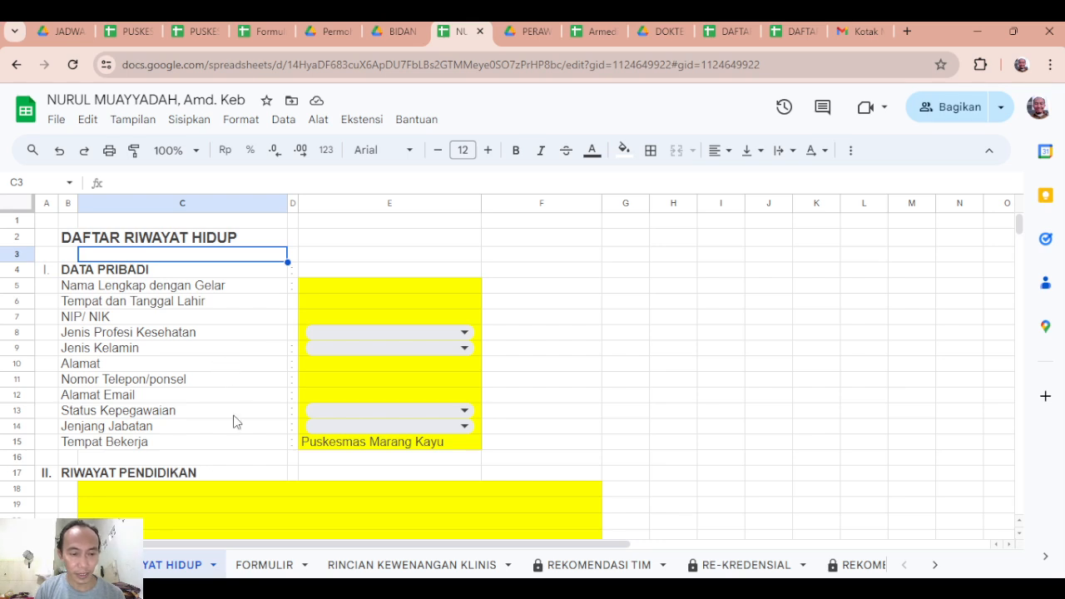
{"action": "left_click", "coordinate": [237, 568]}
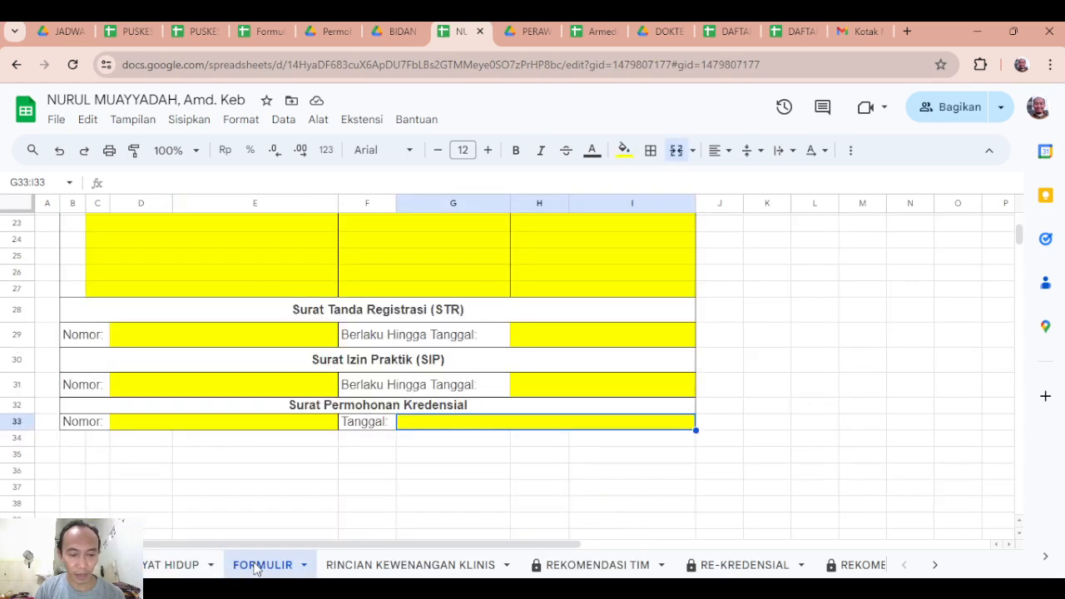
{"action": "left_click", "coordinate": [365, 569]}
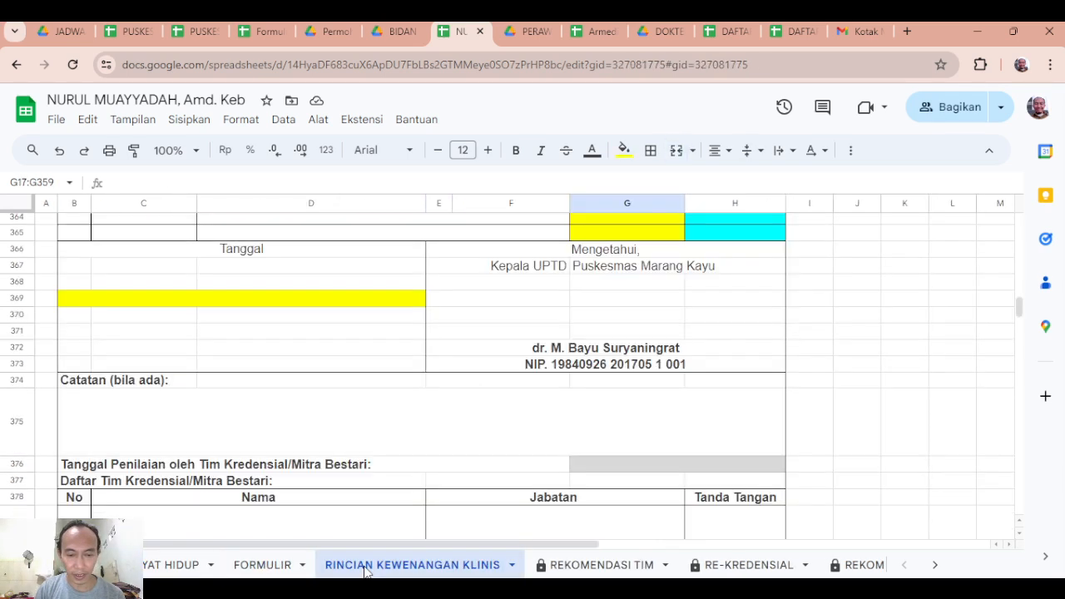
{"action": "left_click", "coordinate": [587, 569]}
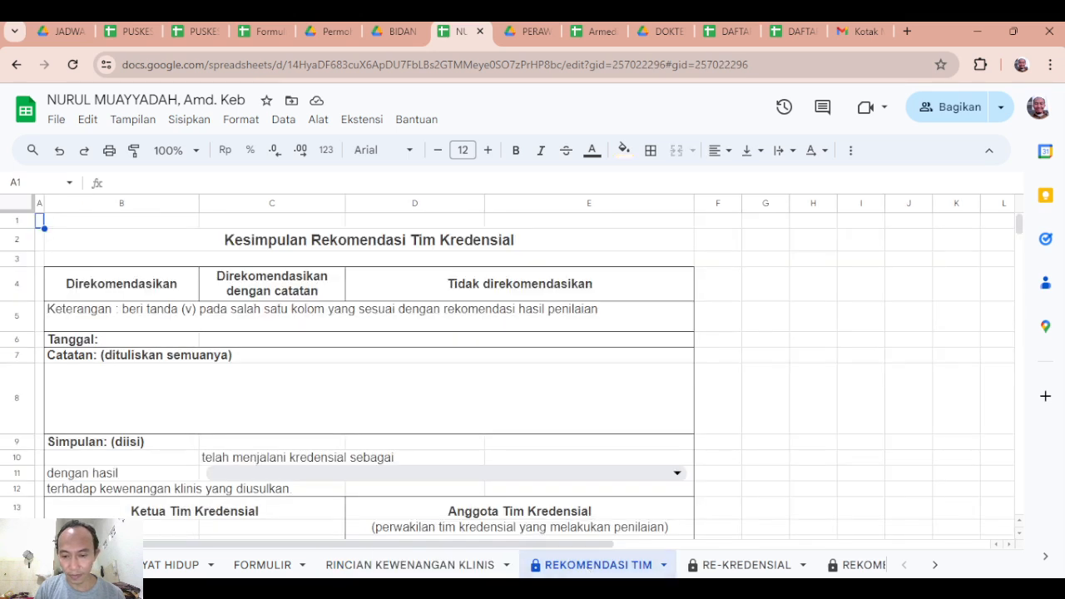
{"action": "left_click", "coordinate": [736, 568]}
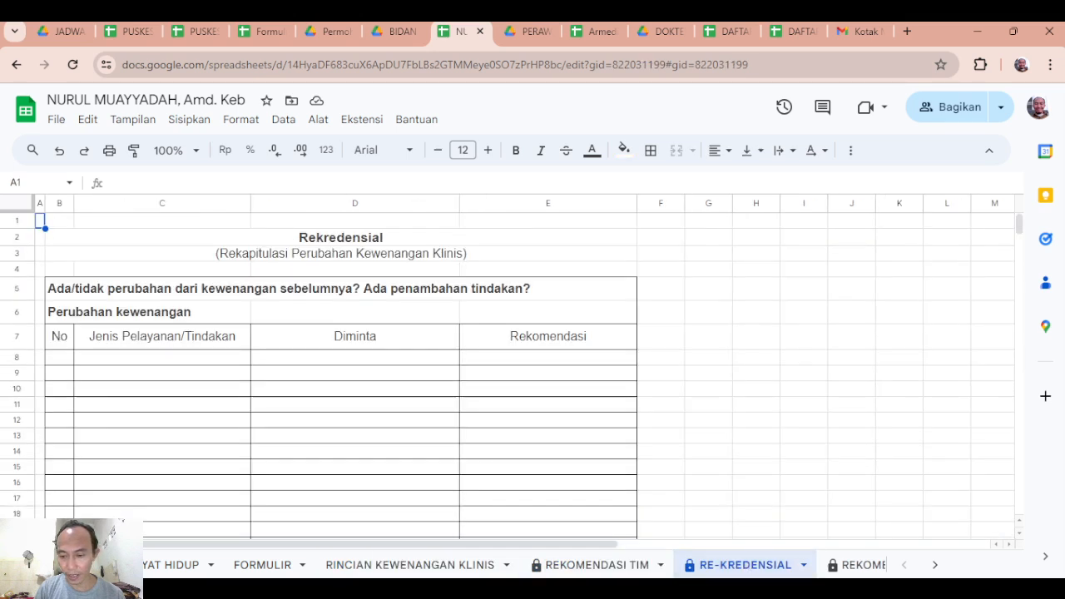
{"action": "left_click", "coordinate": [934, 565]}
{"action": "left_click", "coordinate": [449, 569]}
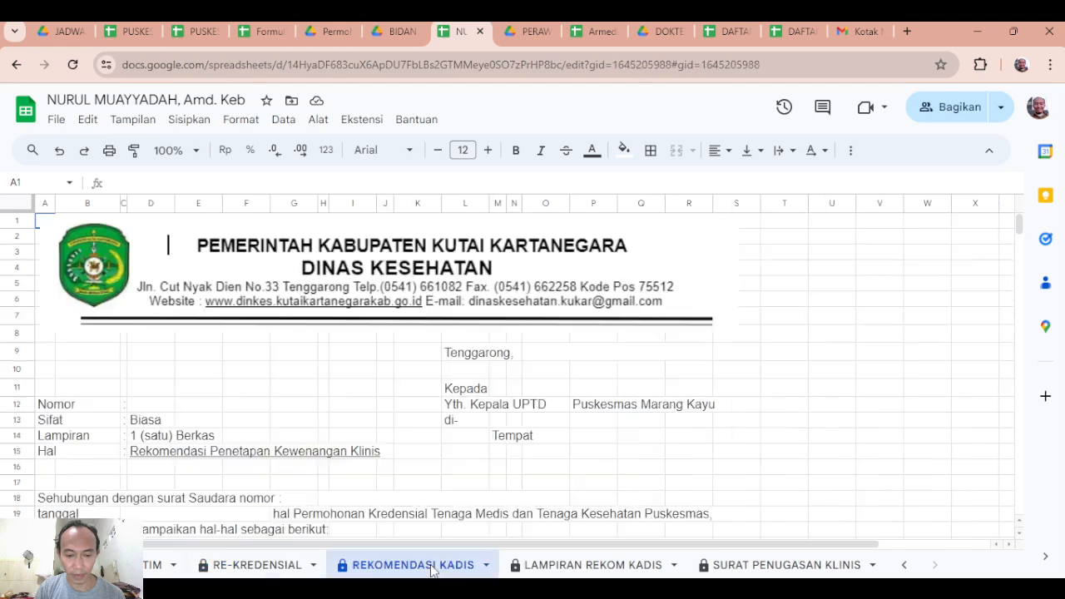
{"action": "left_click", "coordinate": [582, 568]}
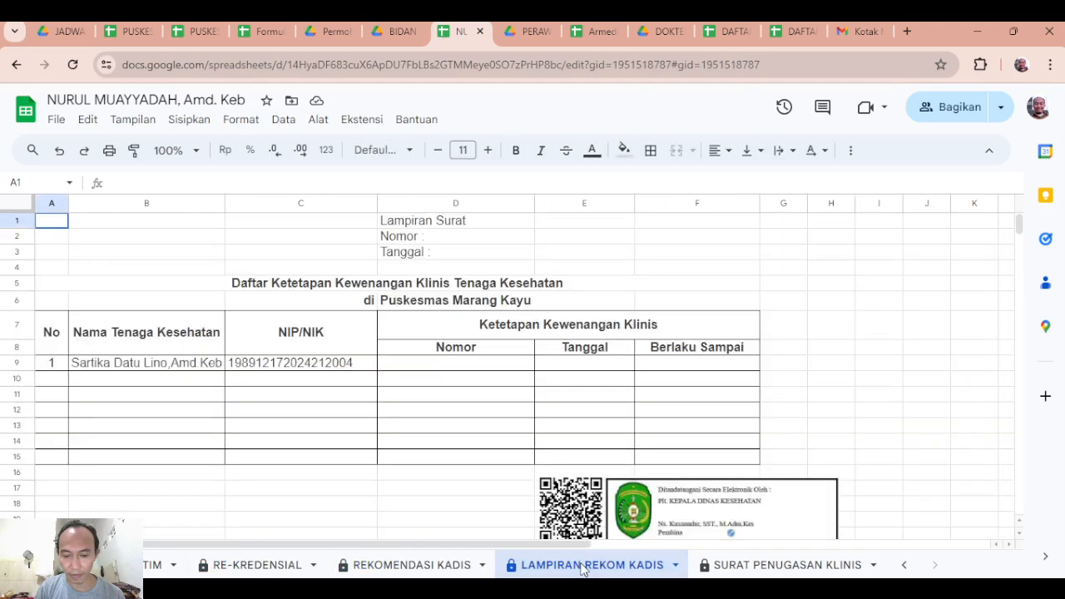
{"action": "left_click", "coordinate": [748, 569]}
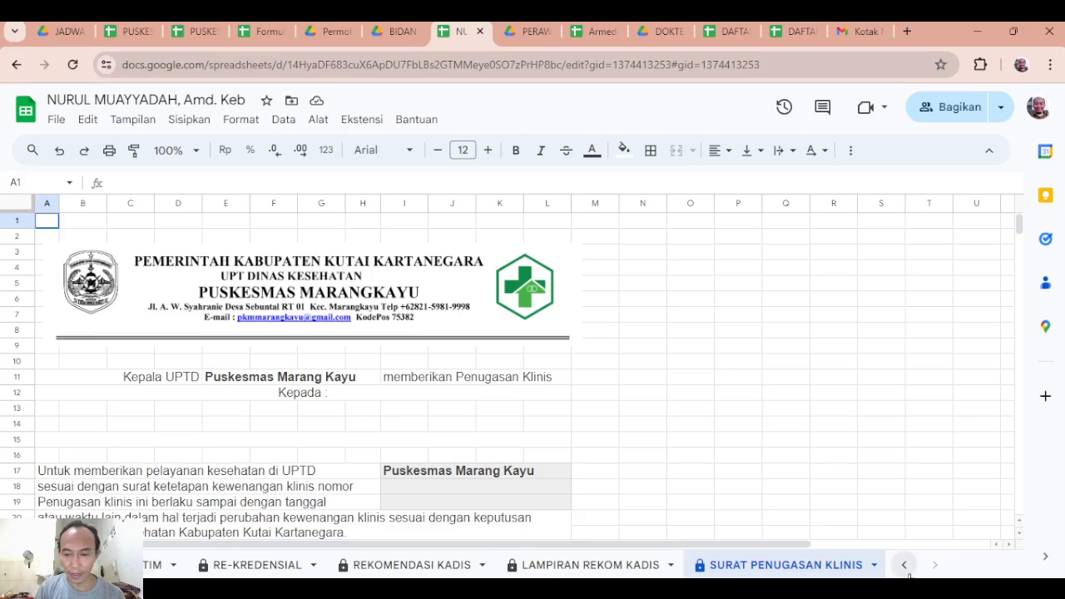
{"action": "scroll", "coordinate": [148, 566], "scroll_direction": "up", "scroll_amount": 5}
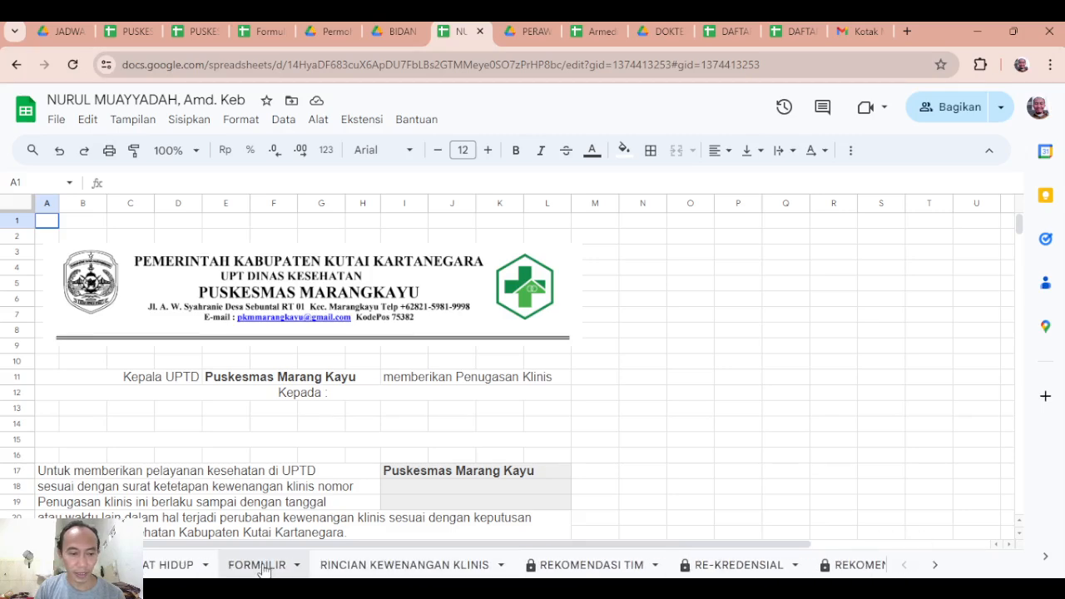
{"action": "left_click", "coordinate": [158, 567]}
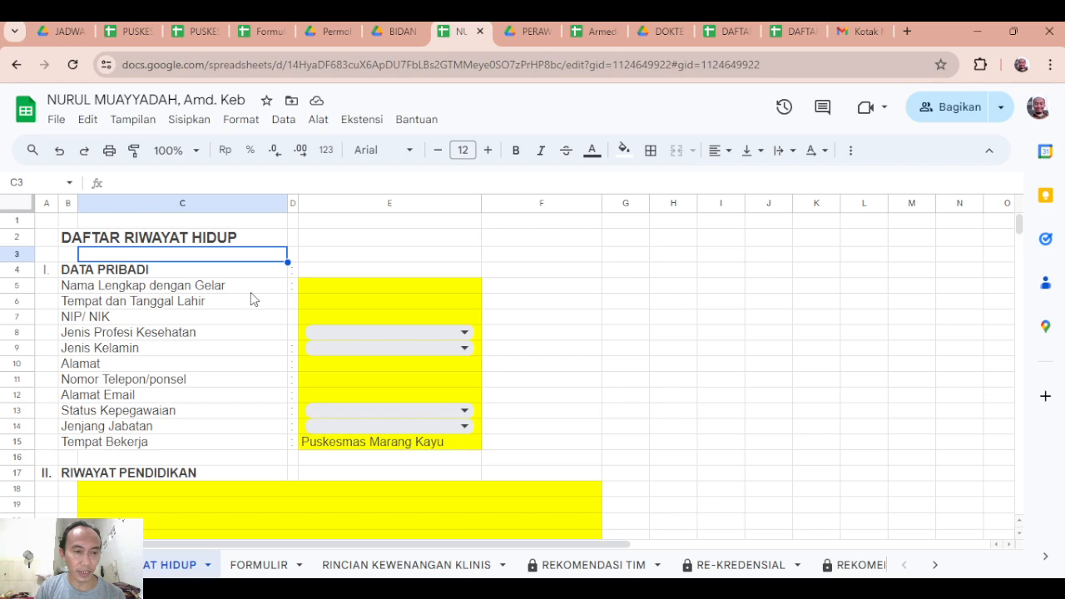
{"action": "left_click", "coordinate": [331, 291]}
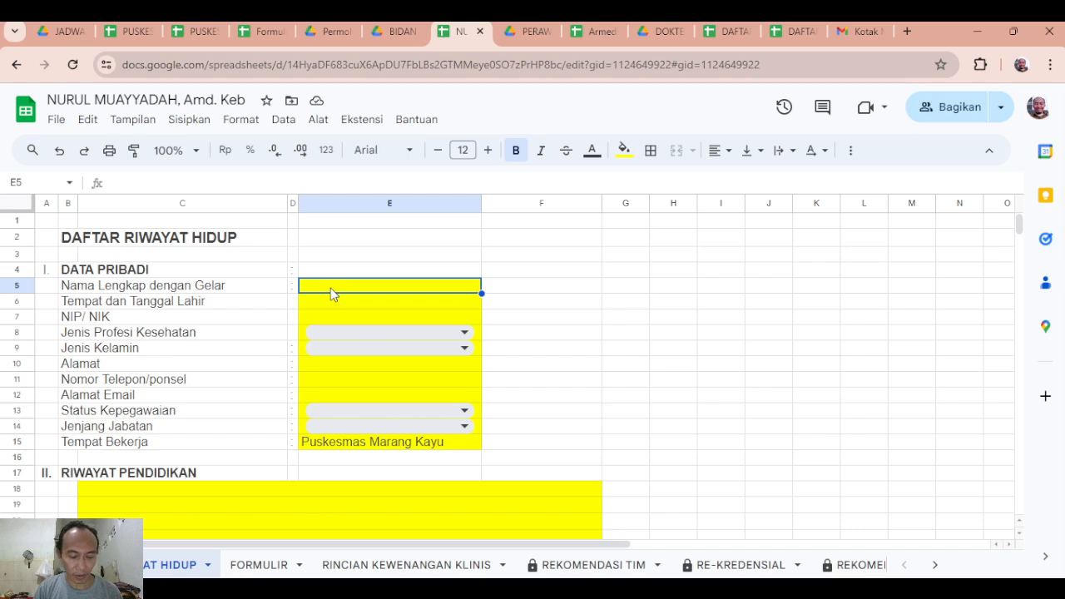
{"action": "type", "text": "aSS"}
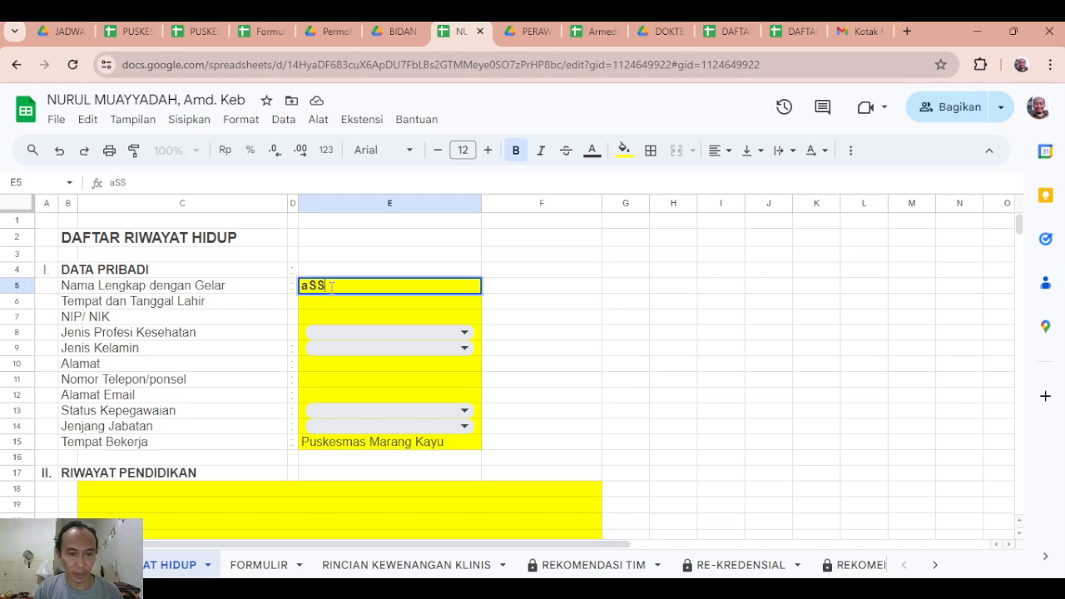
{"action": "left_click", "coordinate": [556, 321]}
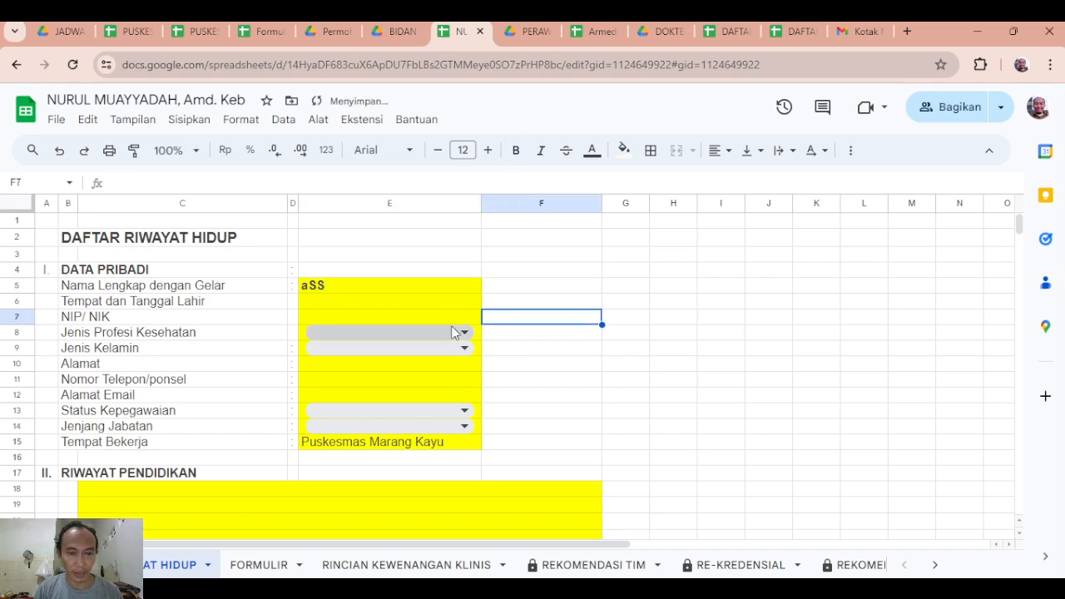
{"action": "left_click", "coordinate": [331, 302]}
Enter the health worker's full name with academic title in the Nama Lengkap dengan Gelar field.
{"action": "left_click", "coordinate": [331, 285]}
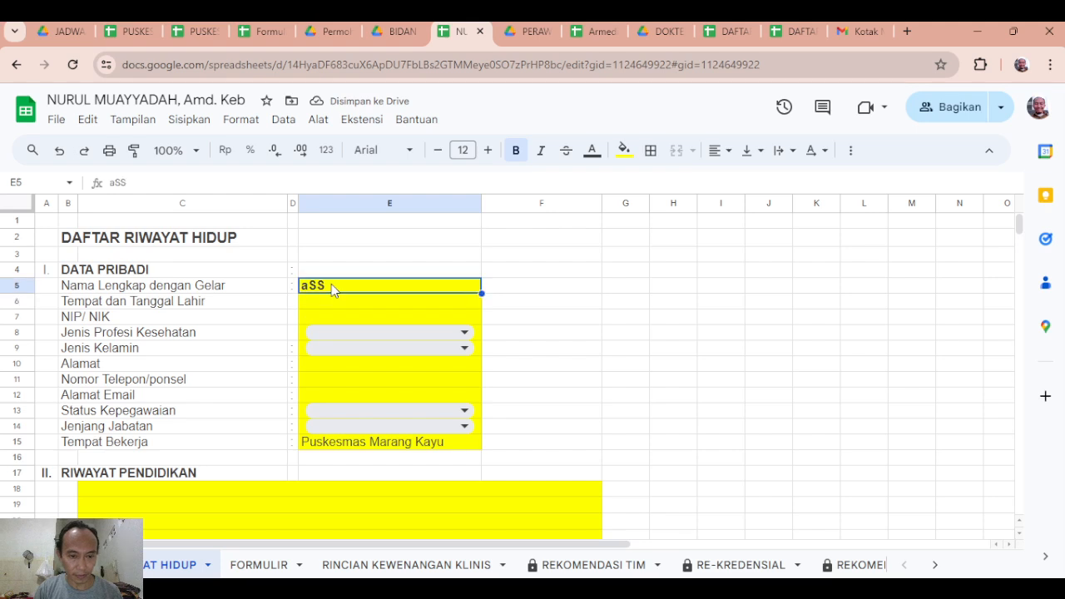
{"action": "type", "text": "mU"}
{"action": "key", "text": "BackSpace"}
{"action": "key", "text": "BackSpace"}
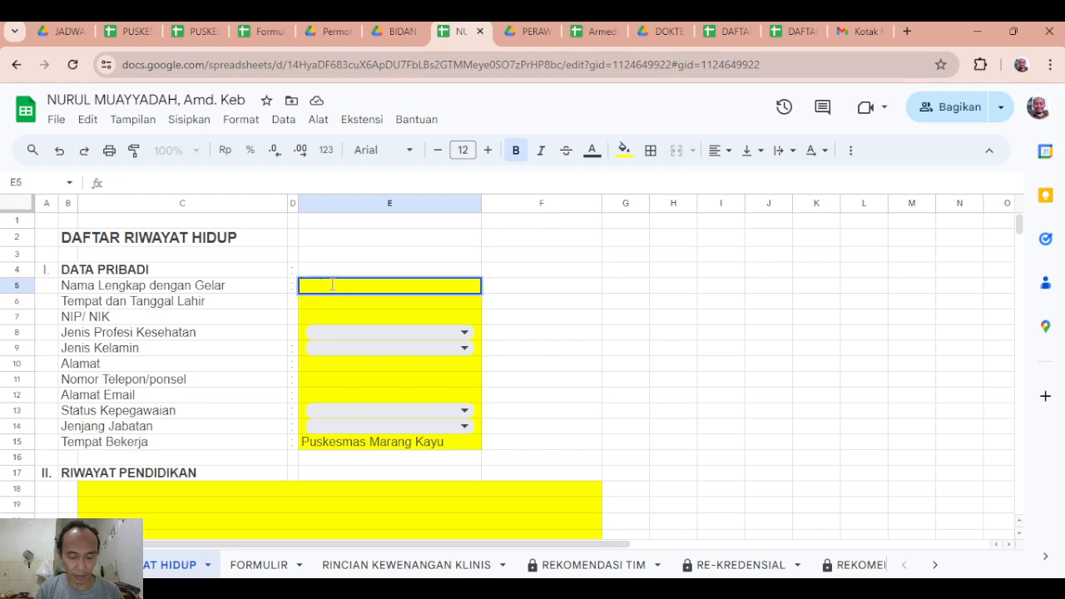
{"action": "type", "text": "snU"}
{"action": "key", "text": "BackSpace"}
{"action": "key", "text": "BackSpace"}
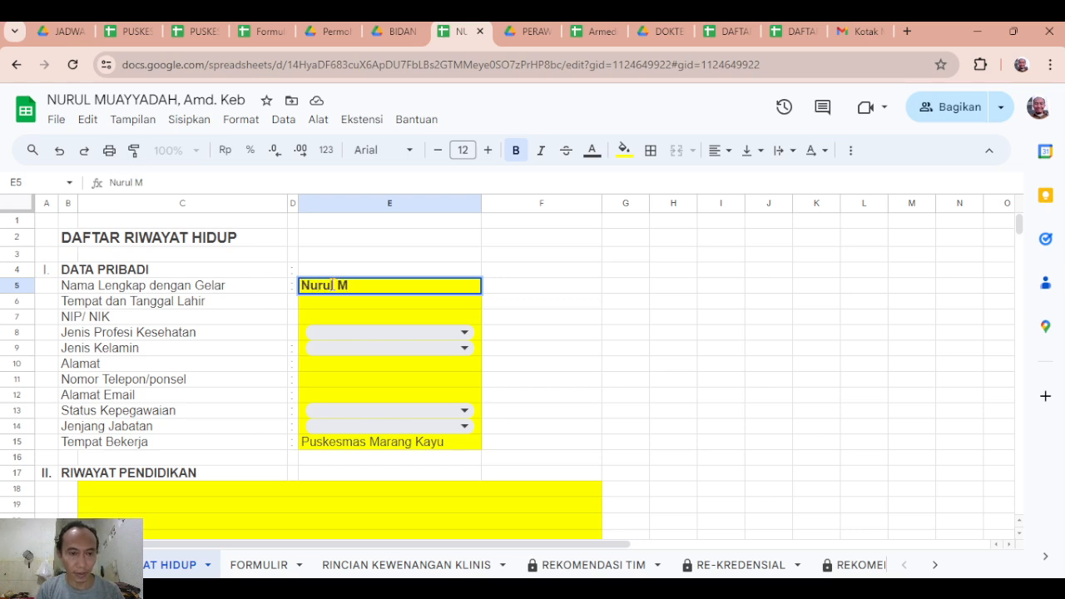
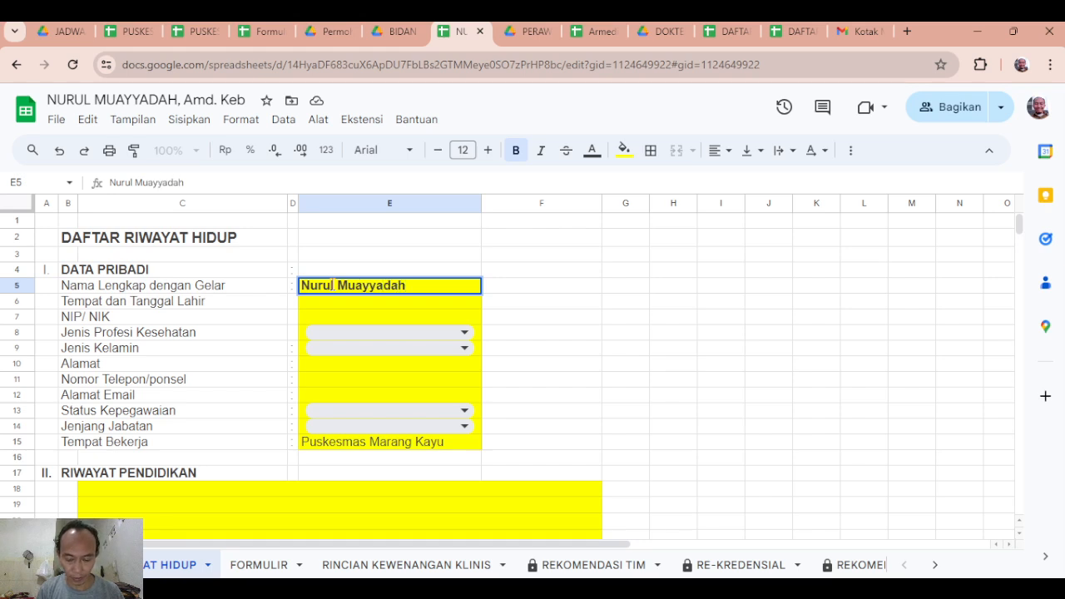
{"action": "type", "text": ", A.Md.Keb"}
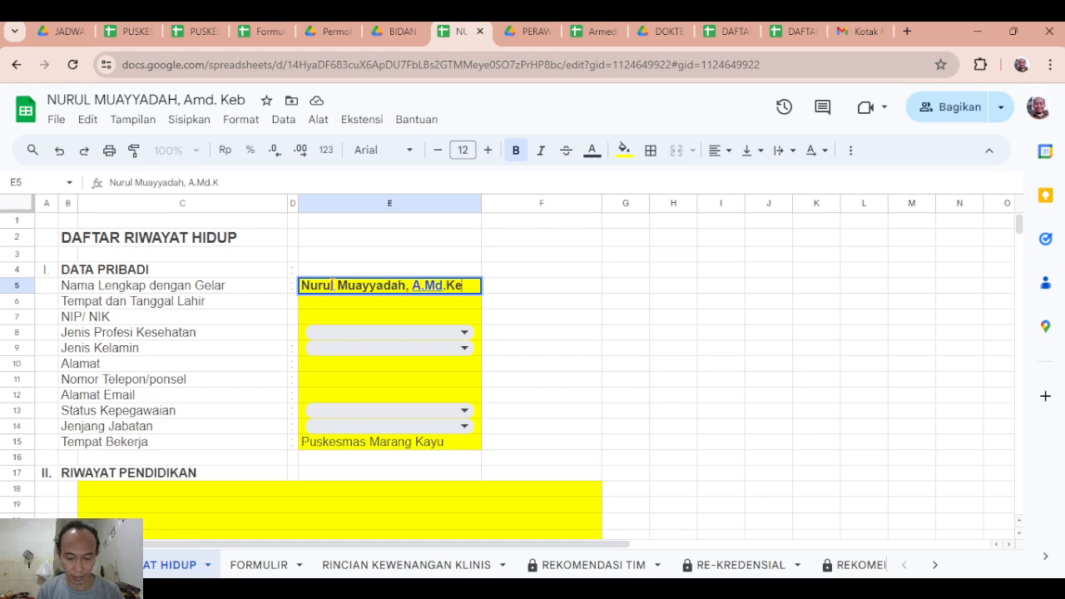
{"action": "left_click", "coordinate": [525, 289]}
Set Jenis Profesi Kesehatan to BIDAN and Jenis Kelamin to Perempuan.
{"action": "left_click", "coordinate": [419, 305]}
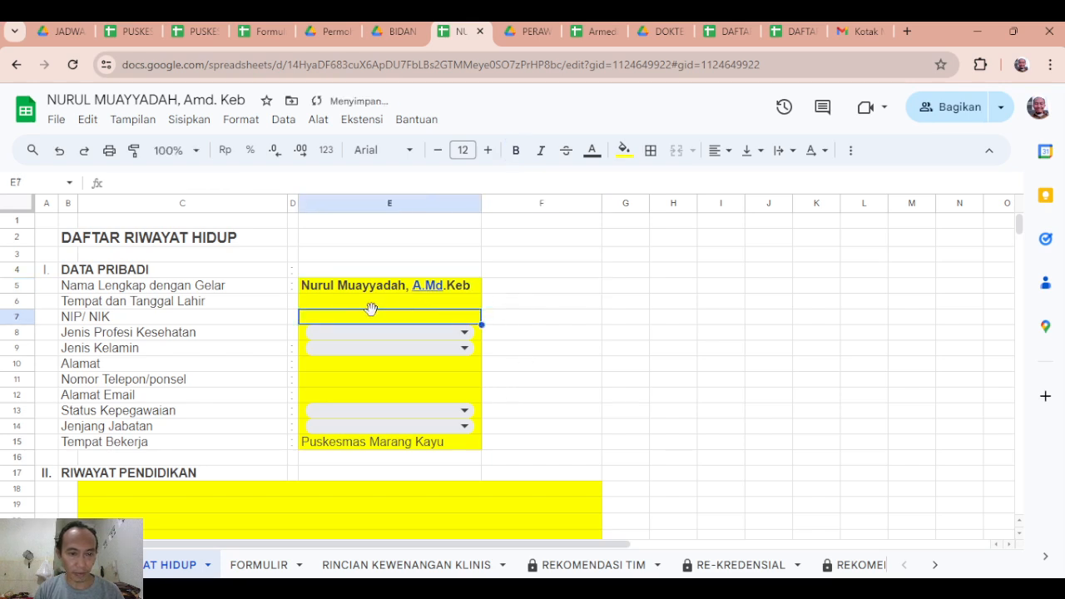
{"action": "left_click", "coordinate": [460, 333]}
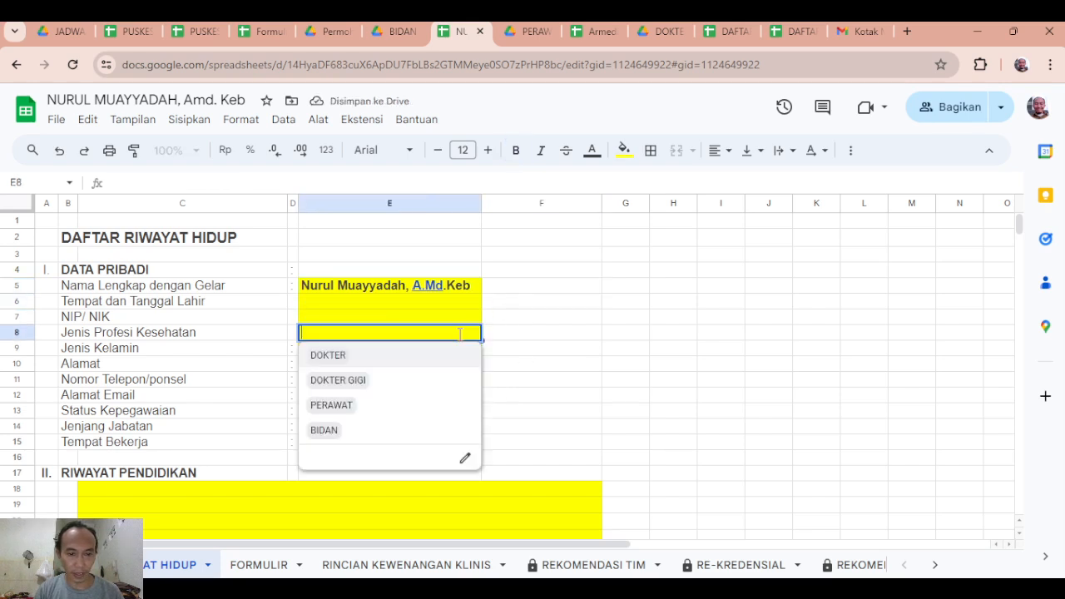
{"action": "left_click", "coordinate": [341, 431]}
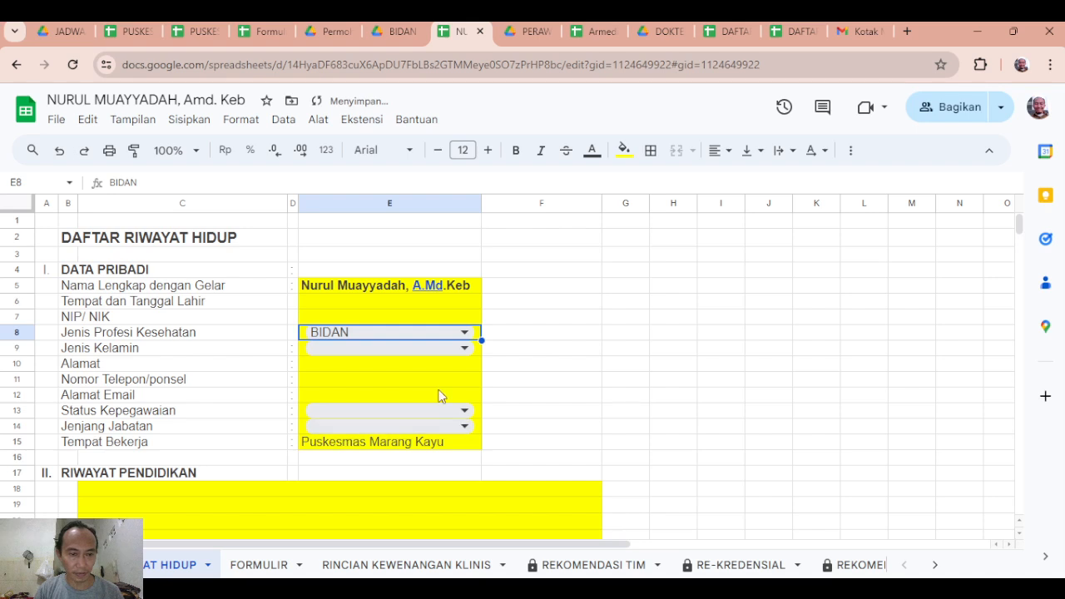
{"action": "left_click", "coordinate": [449, 350]}
{"action": "left_click", "coordinate": [355, 398]}
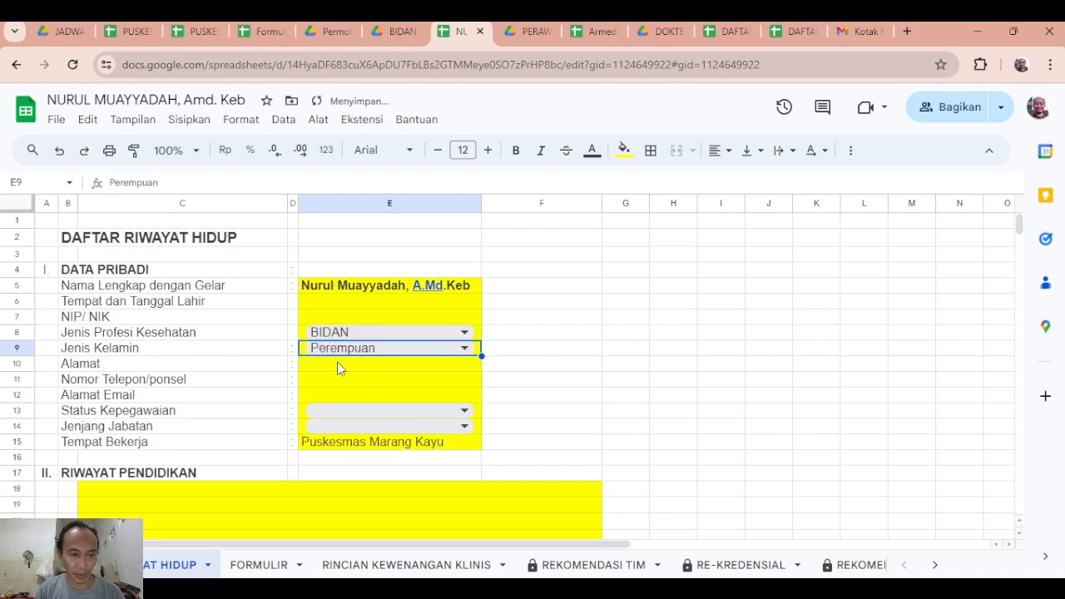
Examine the choices offered for Status Kepegawaian and Jenjang Jabatan, and the Tempat Bekerja entry.
{"action": "left_click", "coordinate": [417, 410]}
{"action": "left_click", "coordinate": [521, 413]}
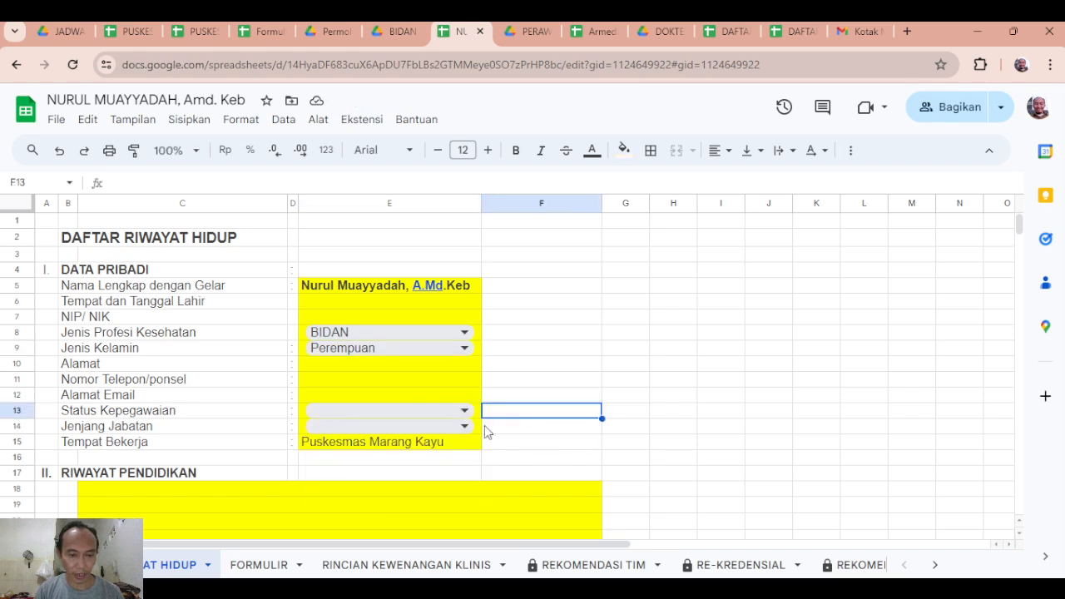
{"action": "left_click", "coordinate": [446, 427]}
{"action": "scroll", "coordinate": [411, 495], "scroll_direction": "down", "scroll_amount": 5}
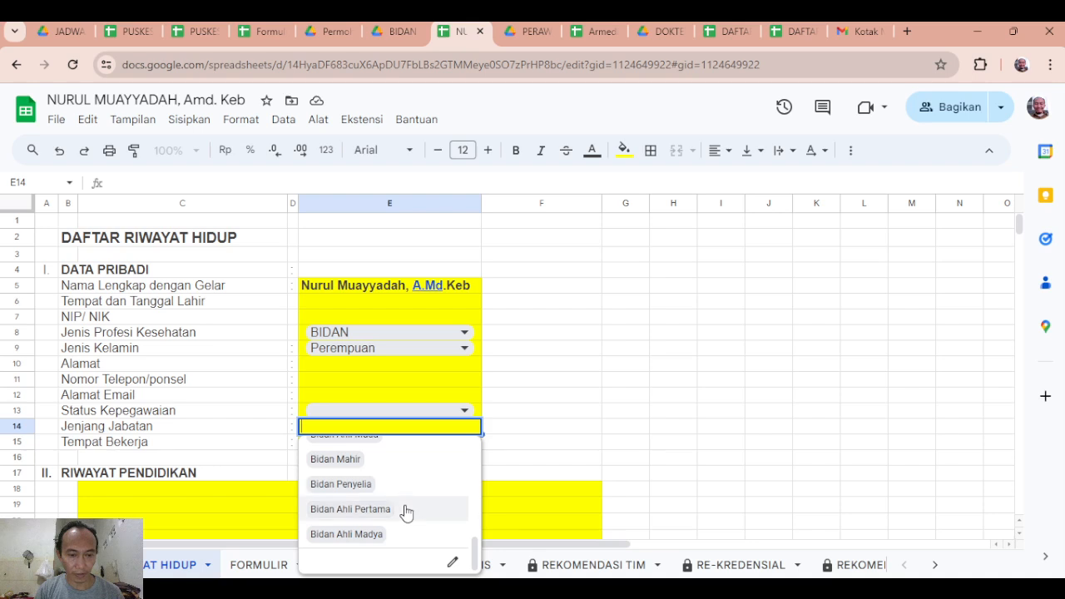
{"action": "scroll", "coordinate": [406, 511], "scroll_direction": "up", "scroll_amount": 6}
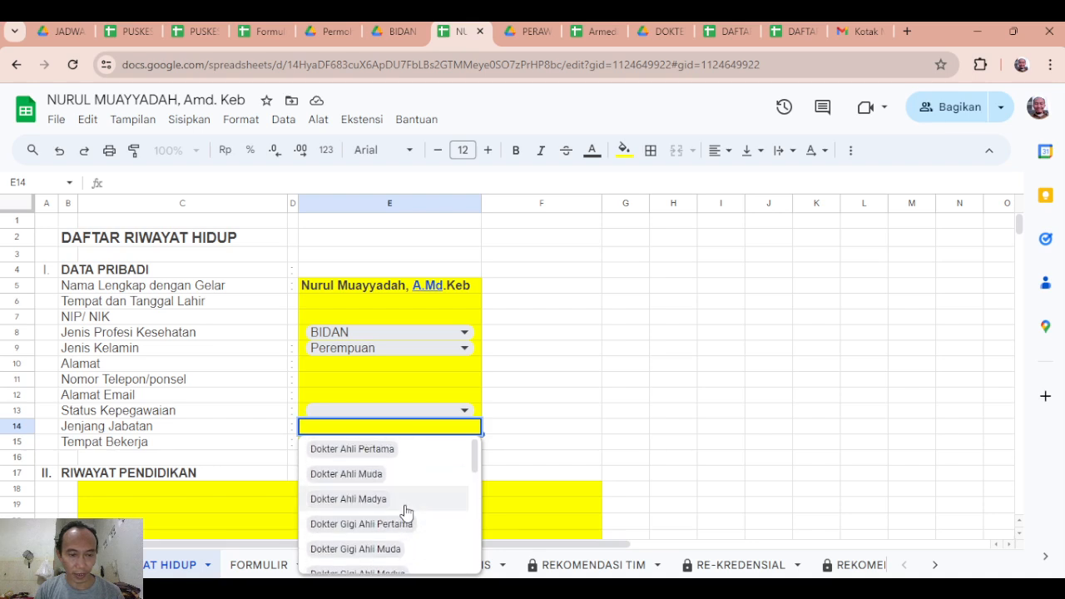
{"action": "scroll", "coordinate": [406, 509], "scroll_direction": "down", "scroll_amount": 6}
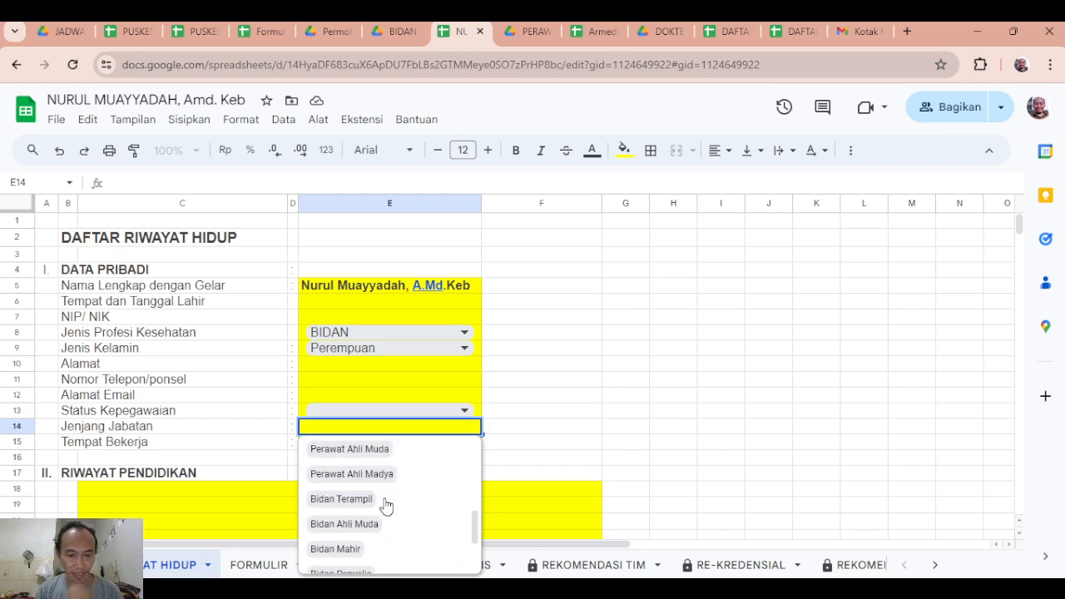
{"action": "scroll", "coordinate": [388, 504], "scroll_direction": "up", "scroll_amount": 4}
{"action": "left_click", "coordinate": [526, 430]}
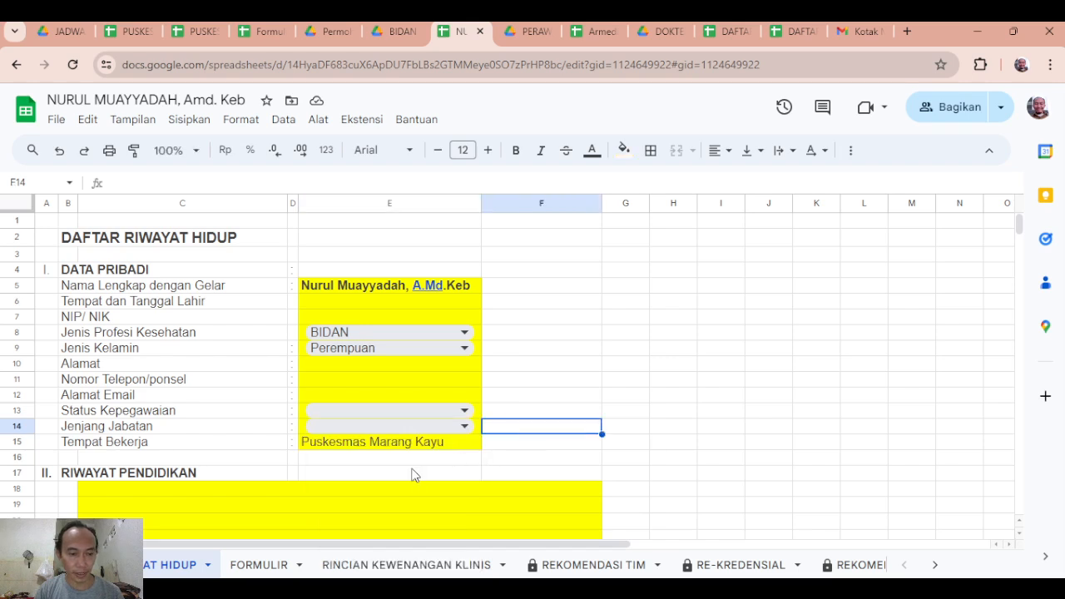
{"action": "left_click", "coordinate": [372, 448]}
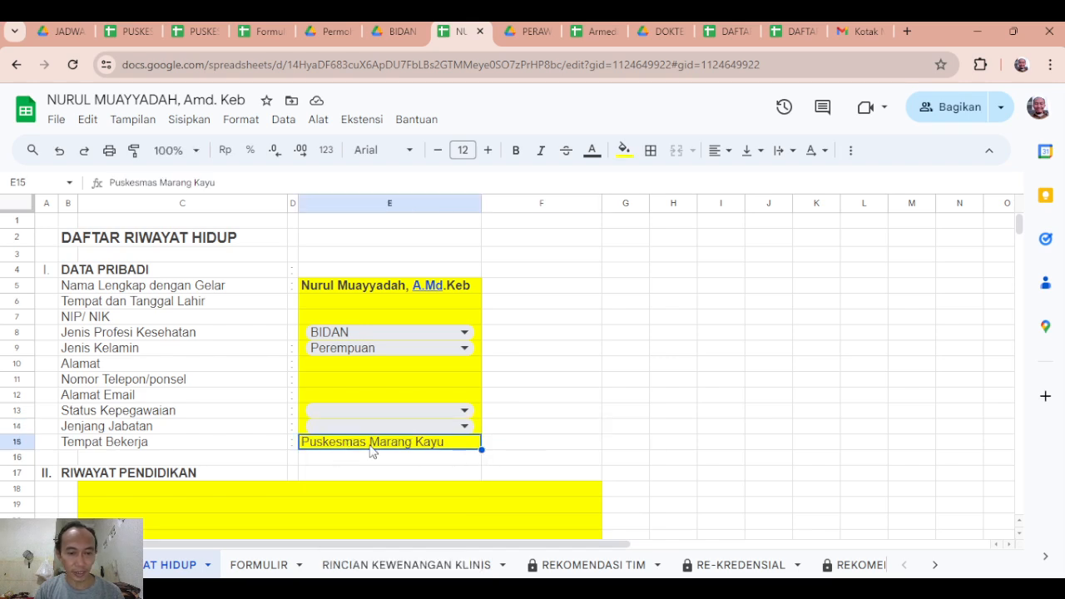
{"action": "left_click", "coordinate": [510, 444]}
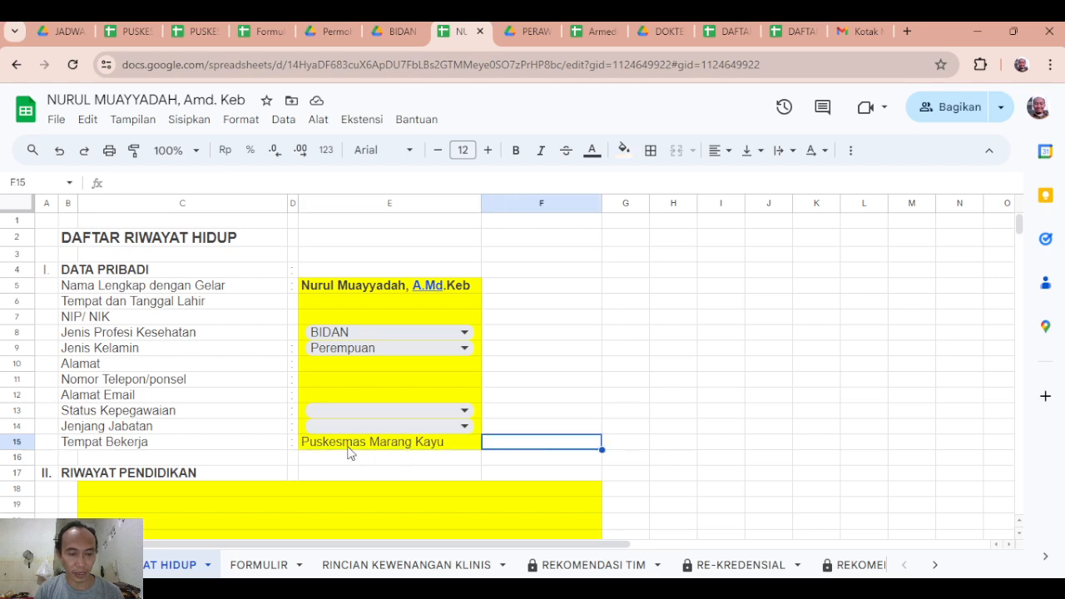
Enter SDN as the first entry under RIWAYAT PENDIDIKAN.
{"action": "scroll", "coordinate": [351, 449], "scroll_direction": "down", "scroll_amount": 5}
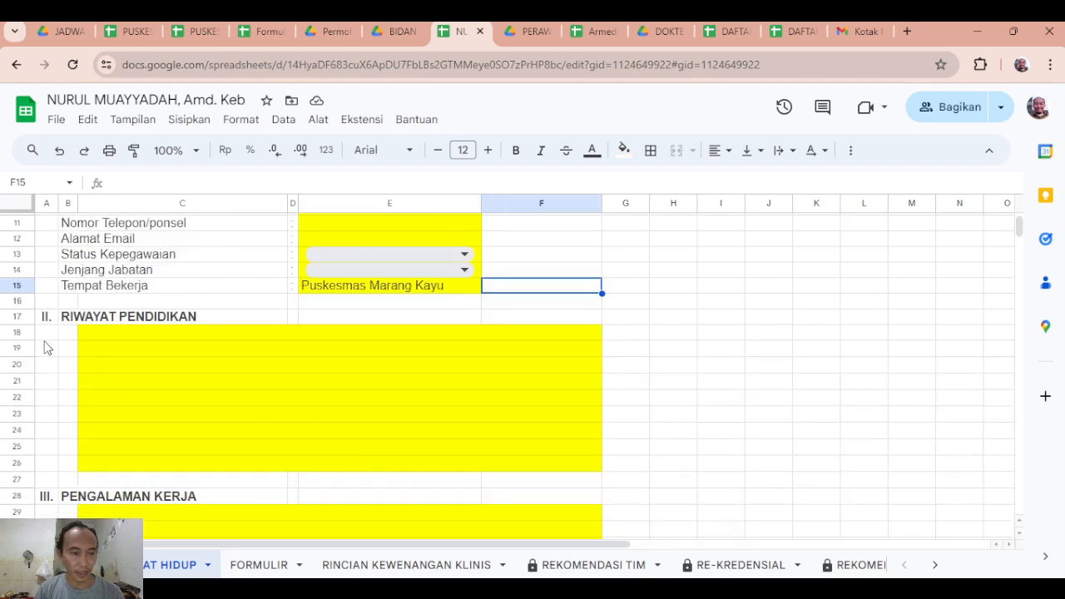
{"action": "left_click", "coordinate": [88, 333]}
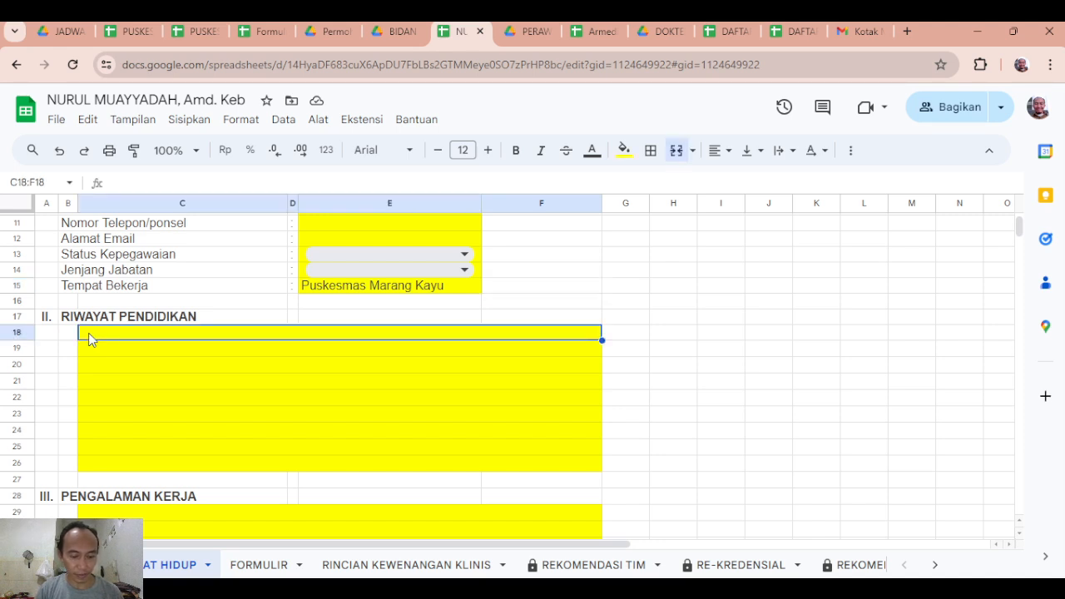
{"action": "type", "text": "SDN"}
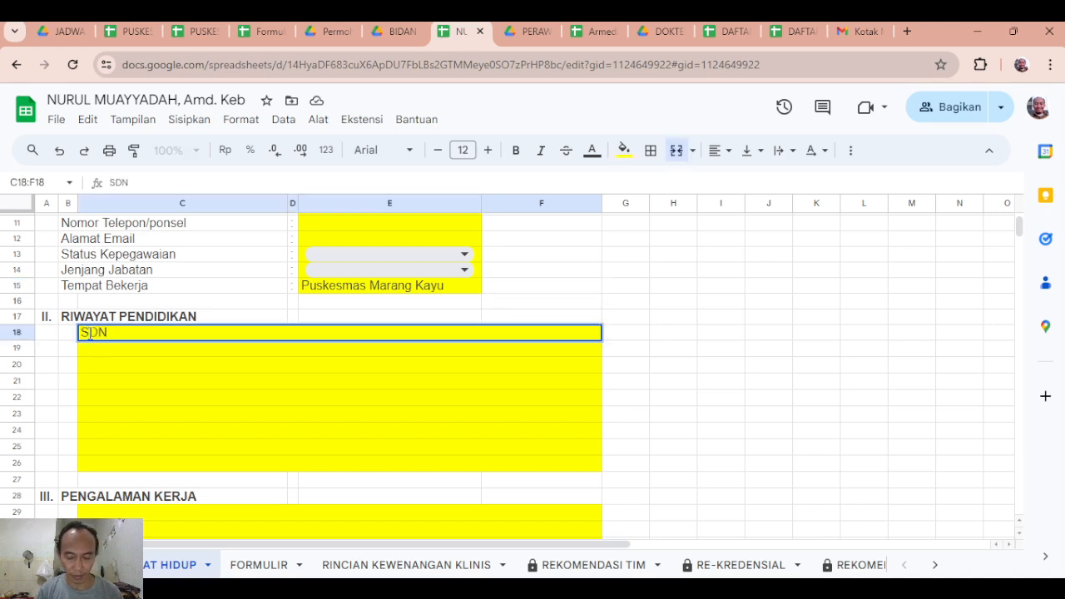
{"action": "key", "text": "Return"}
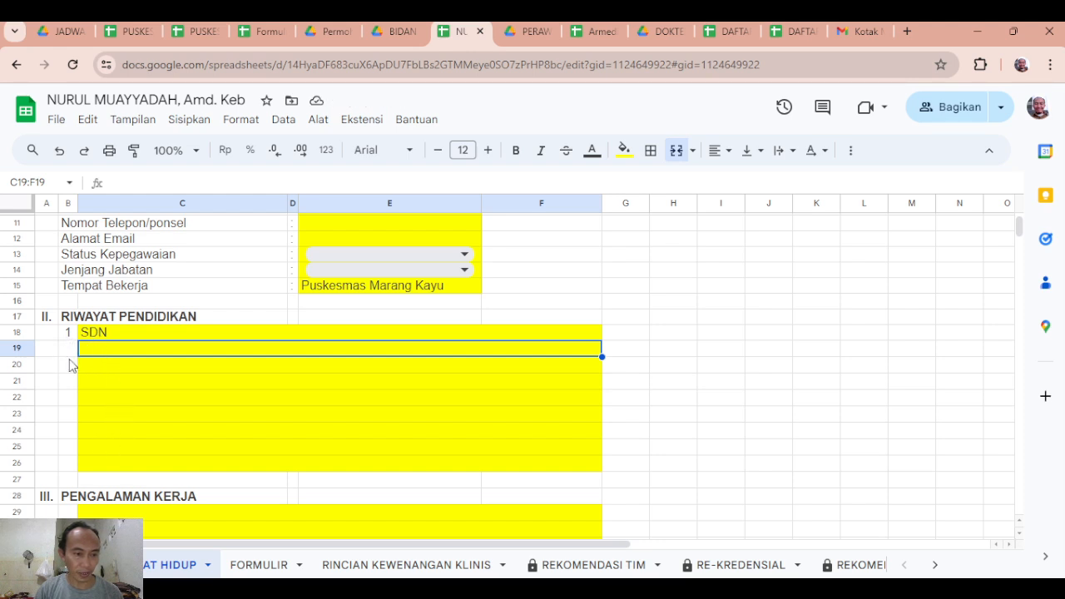
{"action": "scroll", "coordinate": [138, 415], "scroll_direction": "down", "scroll_amount": 2}
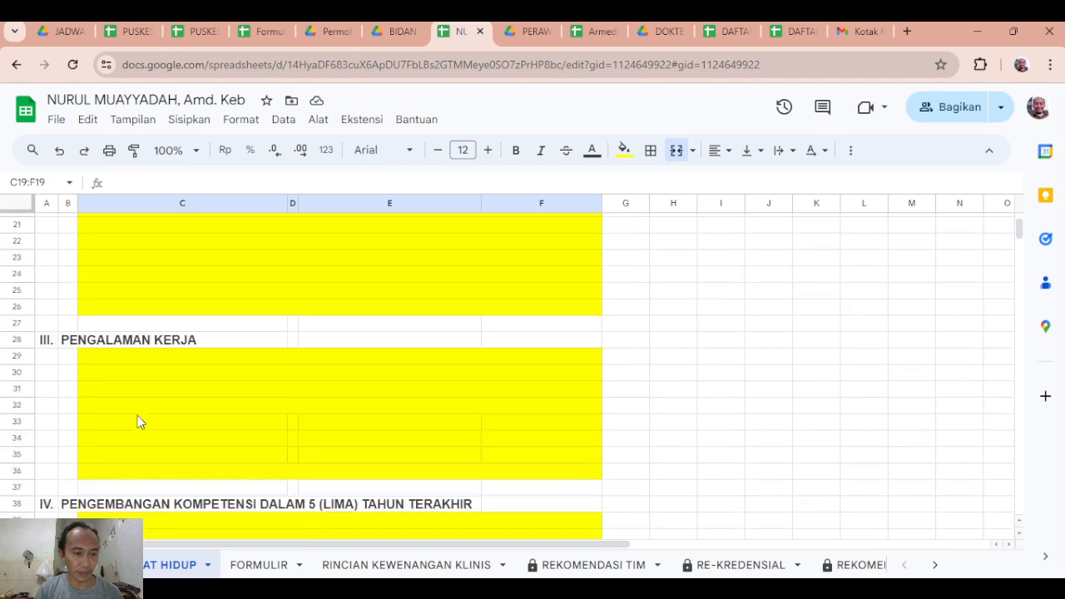
Enter Puskesmas as the first entry under PENGALAMAN KERJA.
{"action": "left_click", "coordinate": [120, 359]}
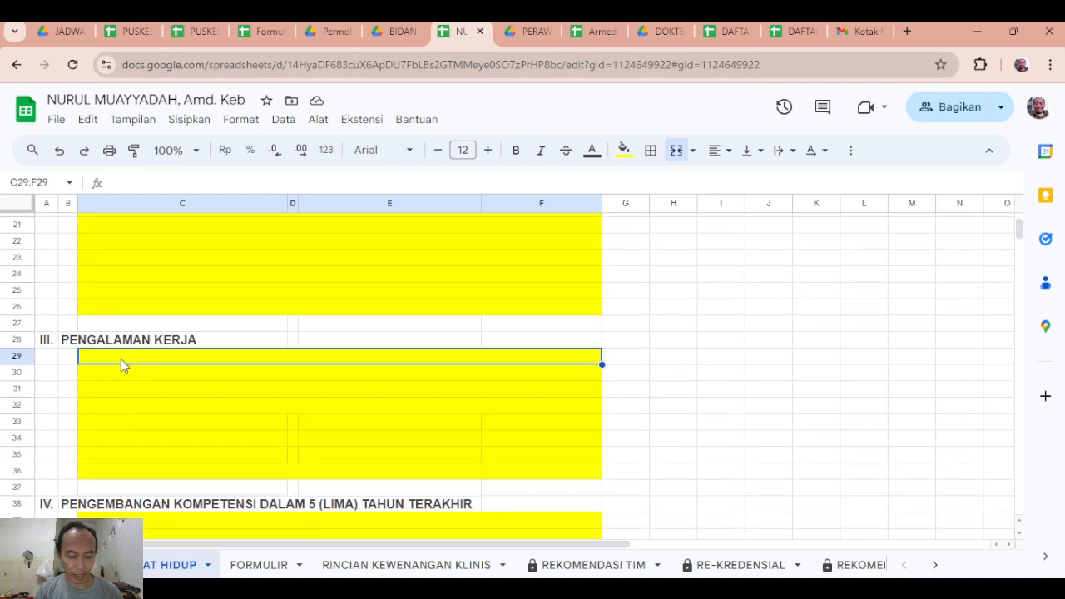
{"action": "type", "text": "Puskesmas"}
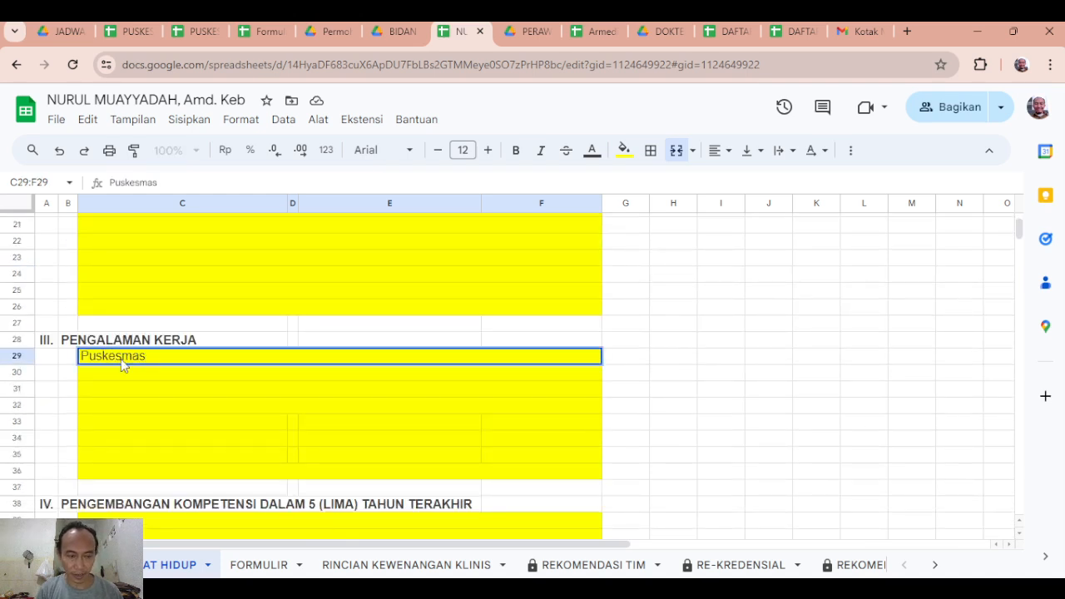
{"action": "key", "text": "Return"}
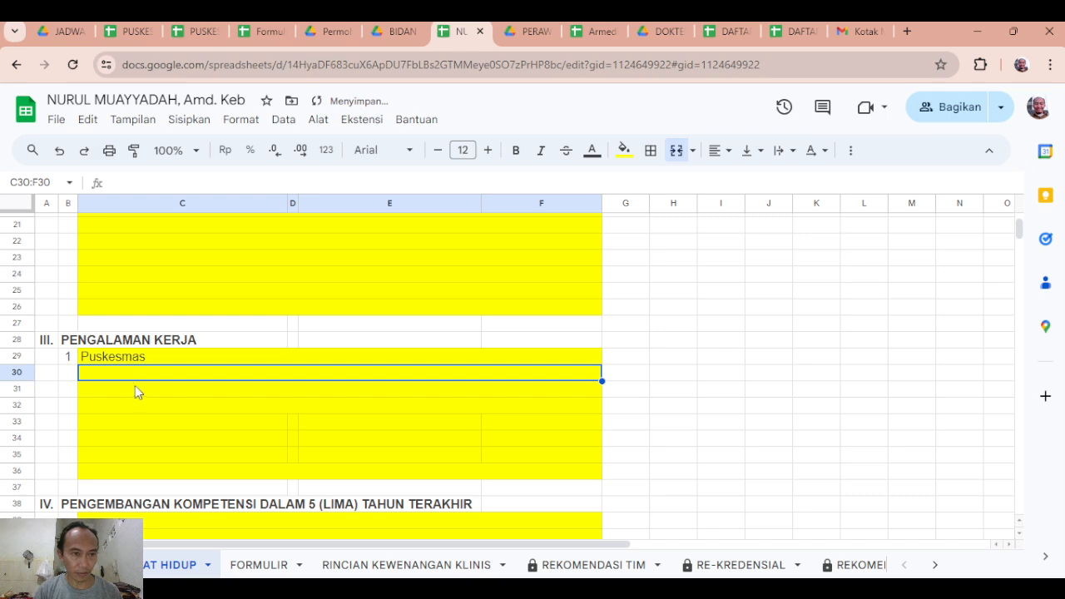
Enter Pelatihan as the first entry under PENGEMBANGAN KOMPETENSI DALAM 5 (LIMA) TAHUN TERAKHIR.
{"action": "scroll", "coordinate": [135, 403], "scroll_direction": "up", "scroll_amount": 10}
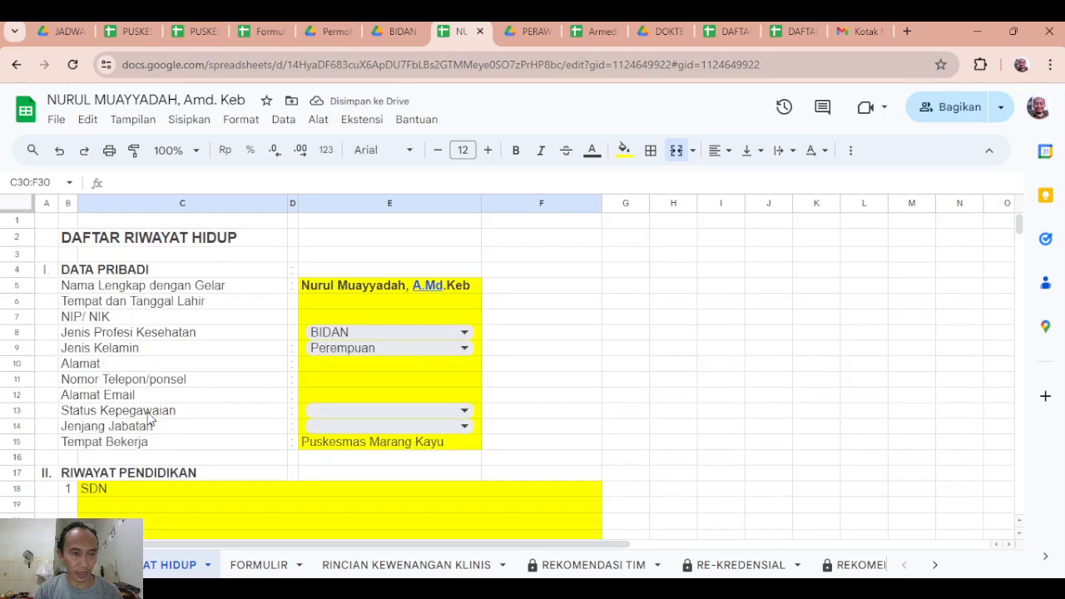
{"action": "scroll", "coordinate": [190, 421], "scroll_direction": "down", "scroll_amount": 5}
{"action": "scroll", "coordinate": [191, 421], "scroll_direction": "up", "scroll_amount": 2}
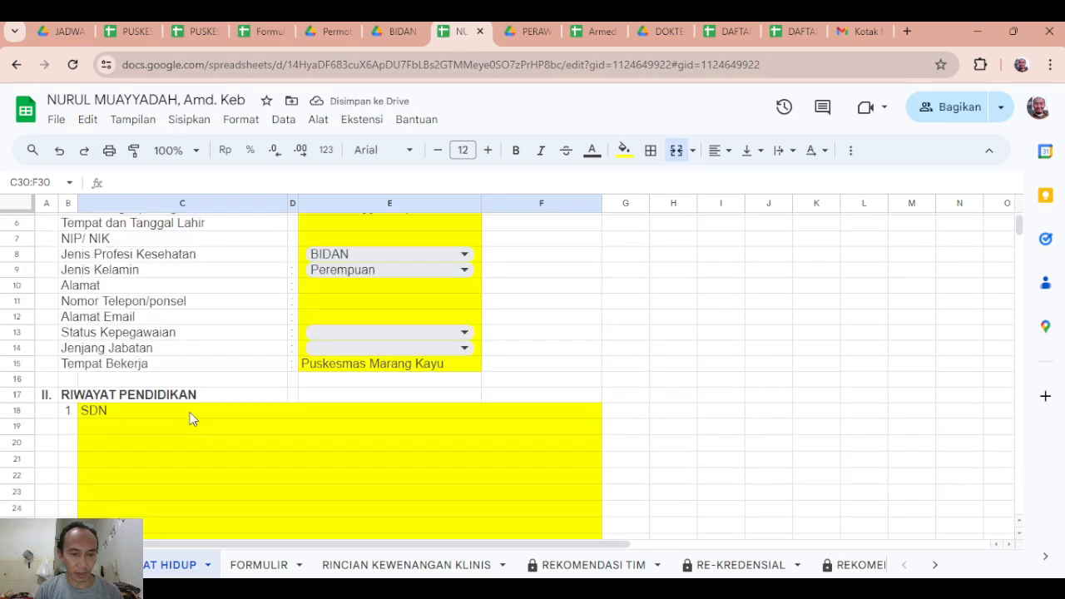
{"action": "scroll", "coordinate": [190, 421], "scroll_direction": "down", "scroll_amount": 8}
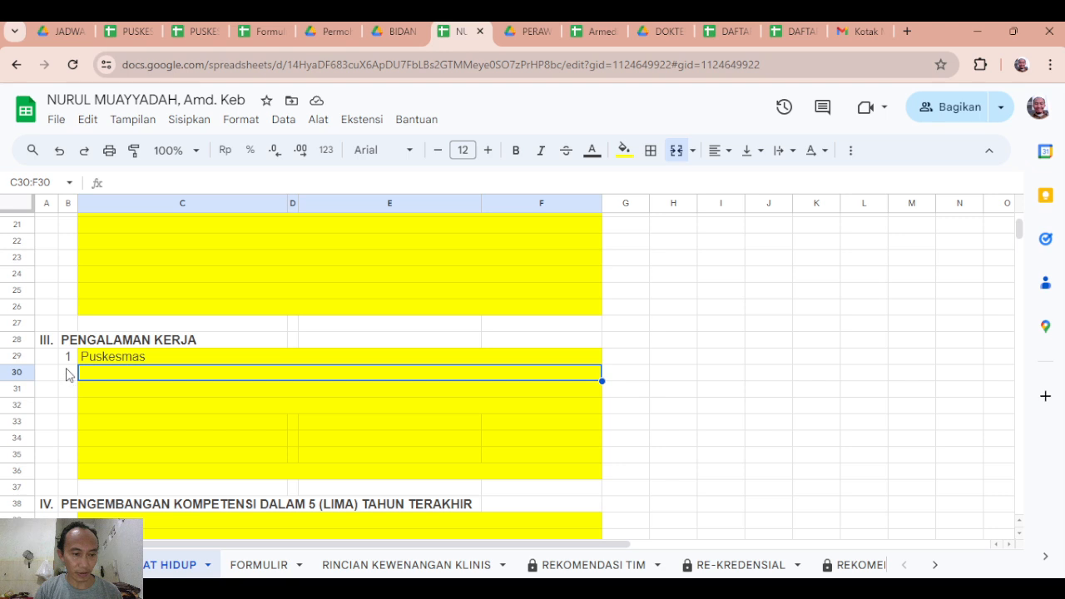
{"action": "scroll", "coordinate": [68, 374], "scroll_direction": "down", "scroll_amount": 3}
{"action": "left_click", "coordinate": [122, 448]}
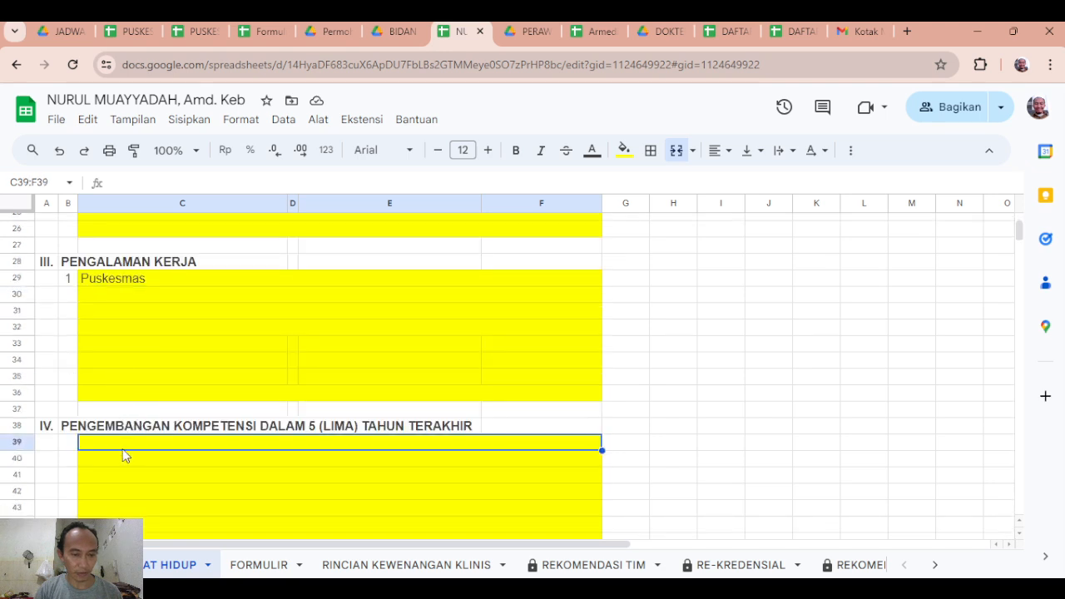
{"action": "type", "text": "Pela"}
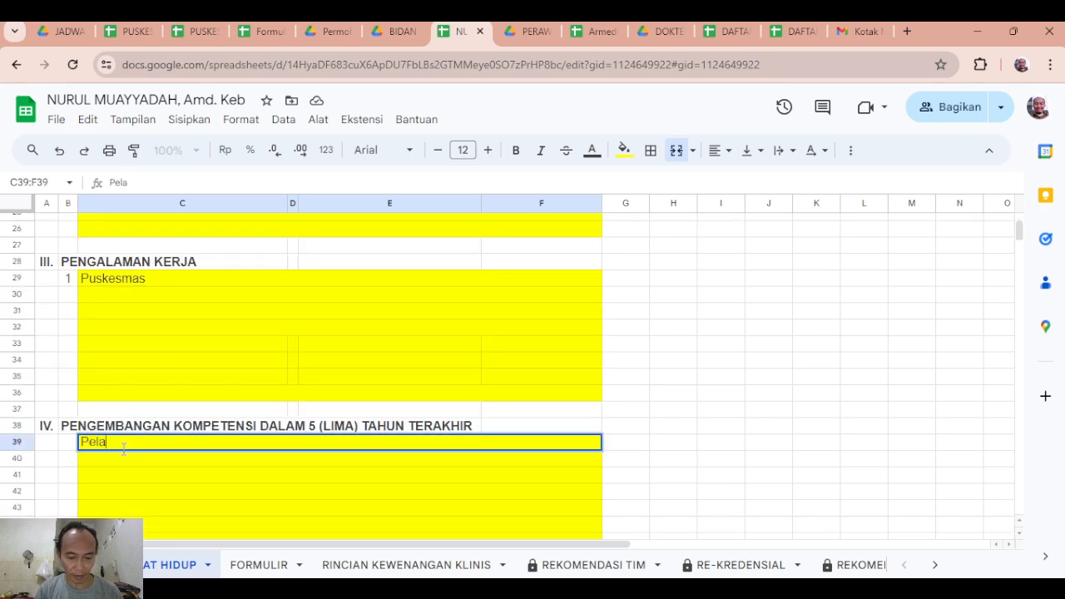
{"action": "type", "text": "tihan"}
{"action": "key", "text": "Return"}
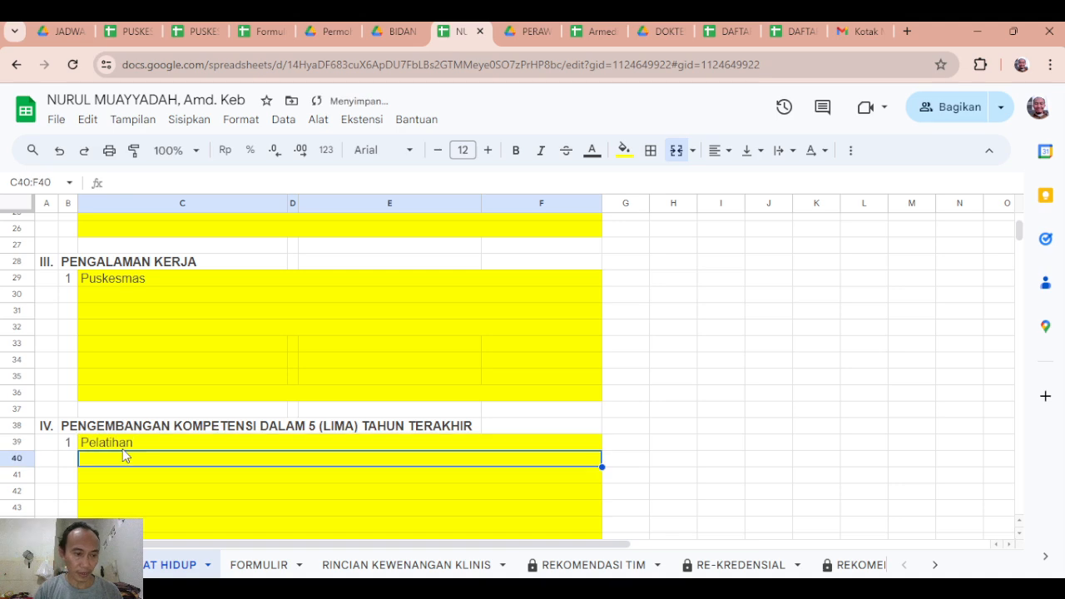
Review the RIWAYAT HIDUP sheet from the personal data down to the closing statement and signature block.
{"action": "scroll", "coordinate": [72, 485], "scroll_direction": "down", "scroll_amount": 2}
{"action": "scroll", "coordinate": [75, 465], "scroll_direction": "up", "scroll_amount": 4}
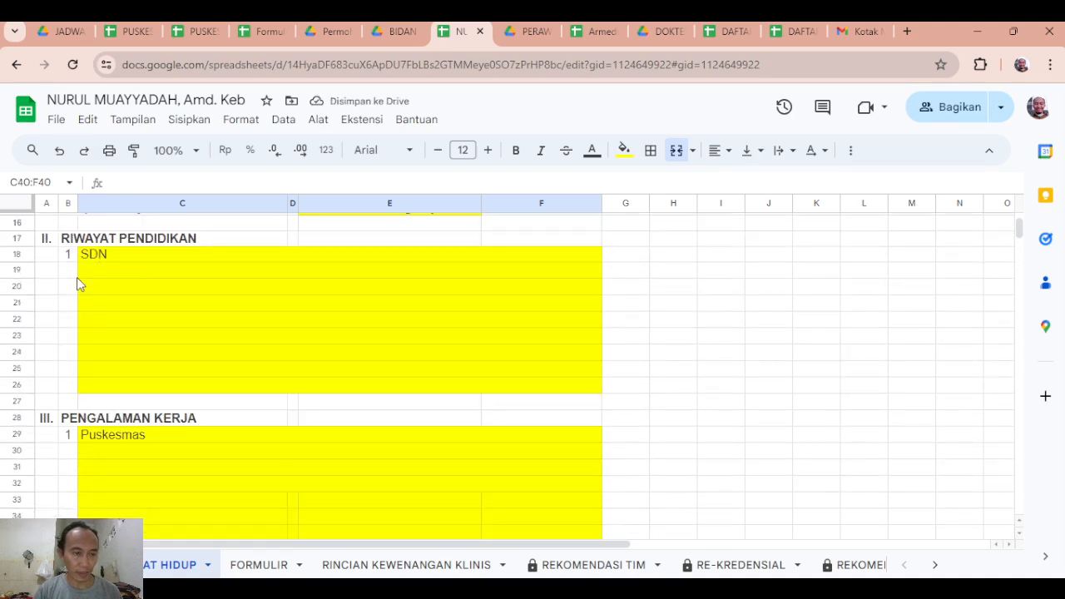
{"action": "scroll", "coordinate": [77, 284], "scroll_direction": "up", "scroll_amount": 2}
{"action": "scroll", "coordinate": [117, 361], "scroll_direction": "up", "scroll_amount": 3}
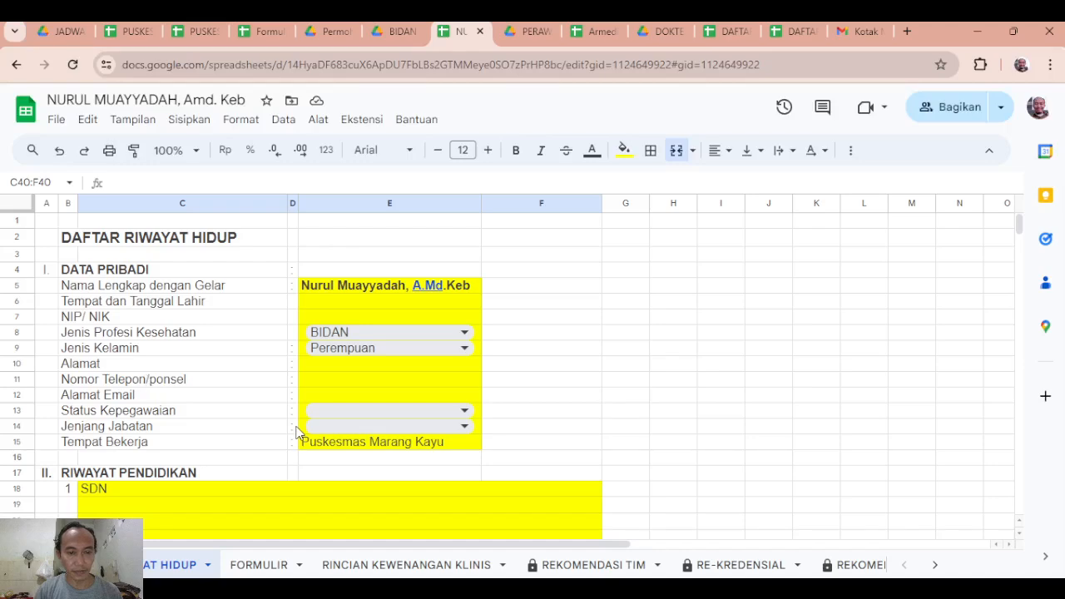
{"action": "scroll", "coordinate": [352, 442], "scroll_direction": "down", "scroll_amount": 3}
{"action": "scroll", "coordinate": [128, 458], "scroll_direction": "down", "scroll_amount": 3}
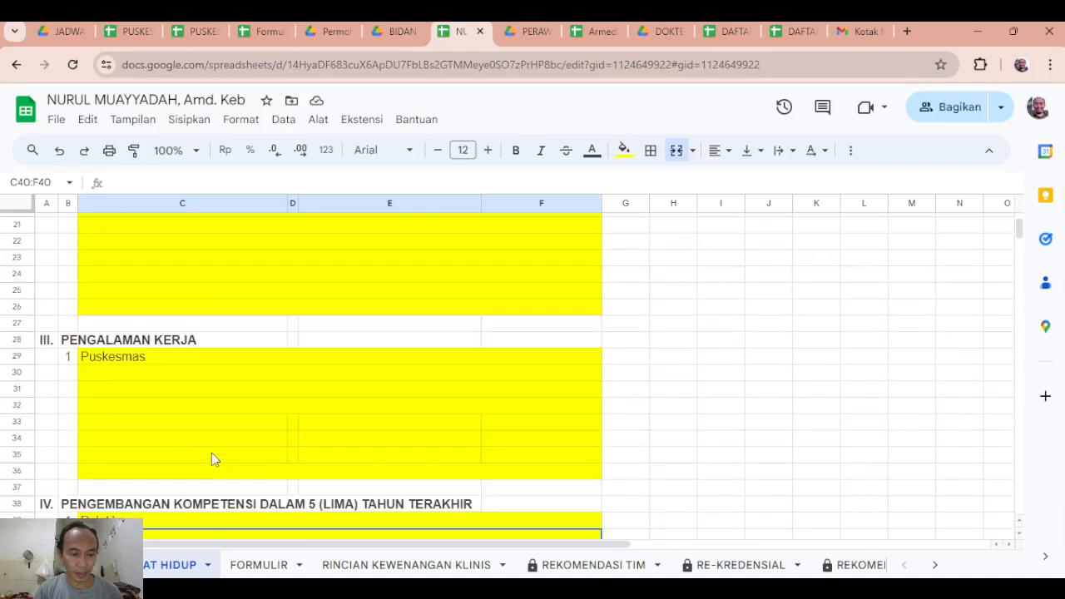
{"action": "scroll", "coordinate": [287, 462], "scroll_direction": "down", "scroll_amount": 9}
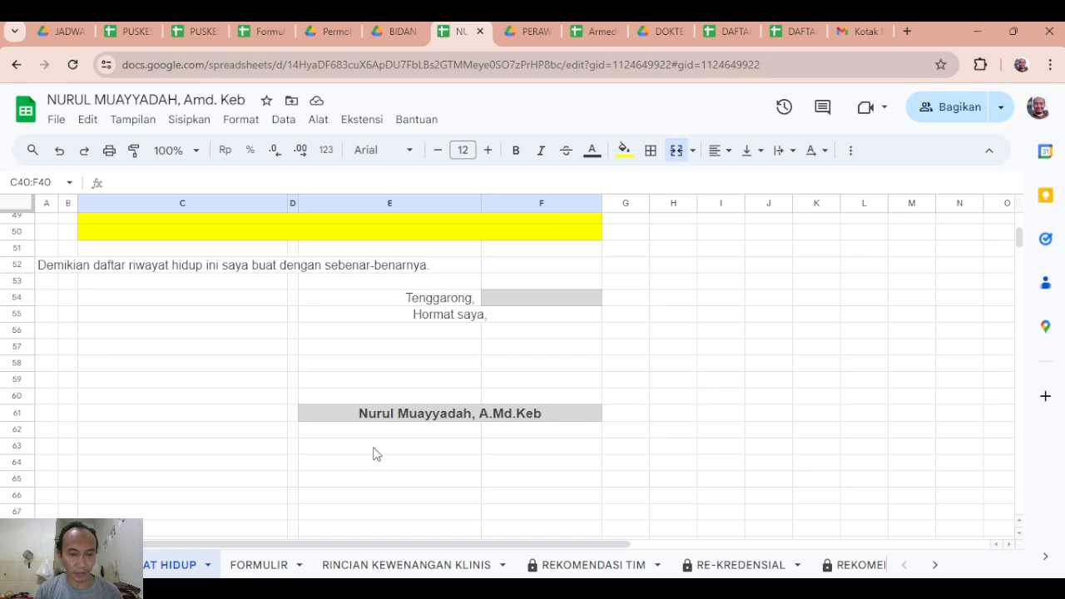
Open the FORMULIR sheet and read through its heading and competence statement down to the Sertifikasi section.
{"action": "left_click", "coordinate": [260, 570]}
{"action": "scroll", "coordinate": [355, 484], "scroll_direction": "up", "scroll_amount": 10}
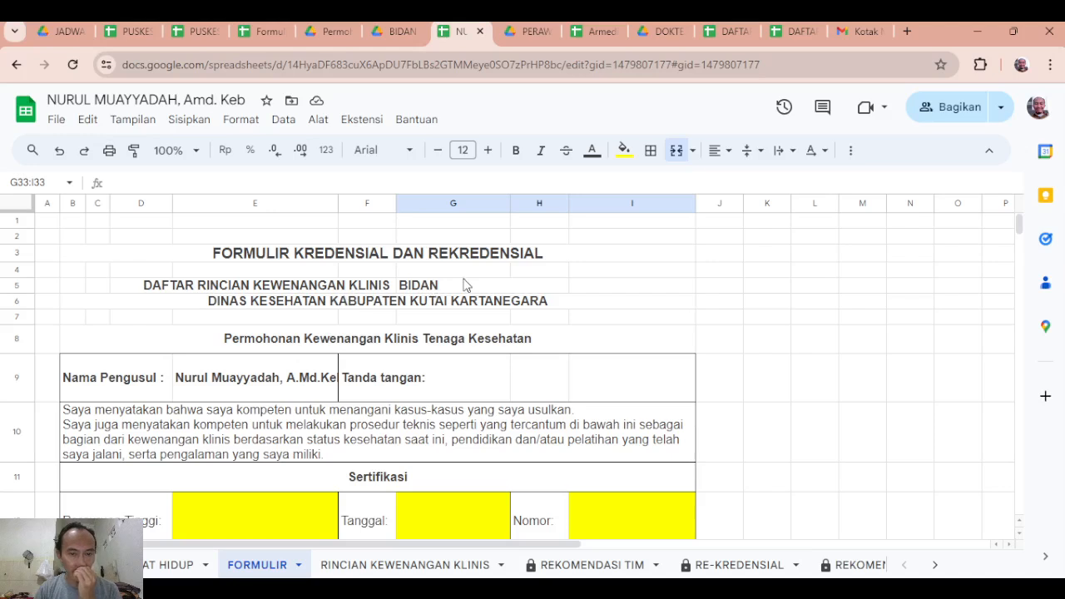
{"action": "scroll", "coordinate": [417, 336], "scroll_direction": "down", "scroll_amount": 2}
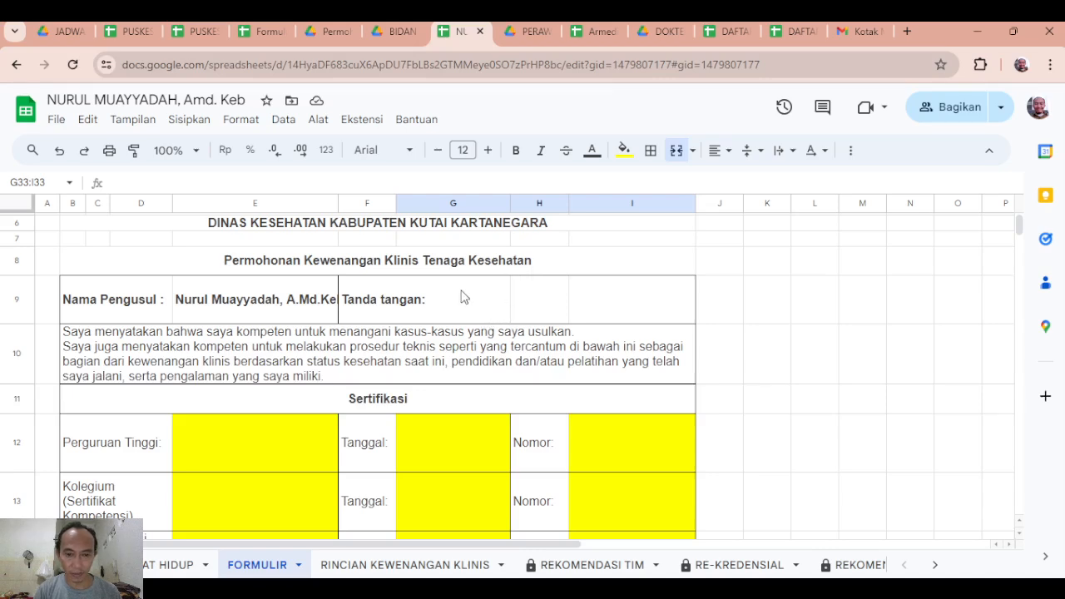
{"action": "scroll", "coordinate": [525, 368], "scroll_direction": "down", "scroll_amount": 2}
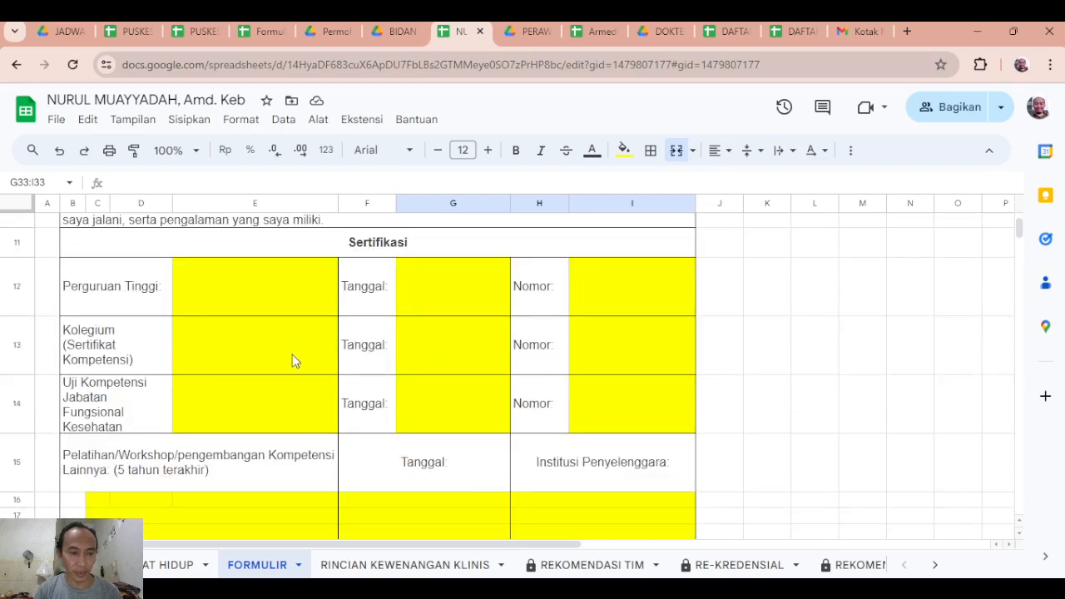
Examine the Sertifikasi fields for Perguruan Tinggi, Kolegium and Uji Kompetensi, including their Tanggal and Nomor cells.
{"action": "left_click", "coordinate": [226, 287]}
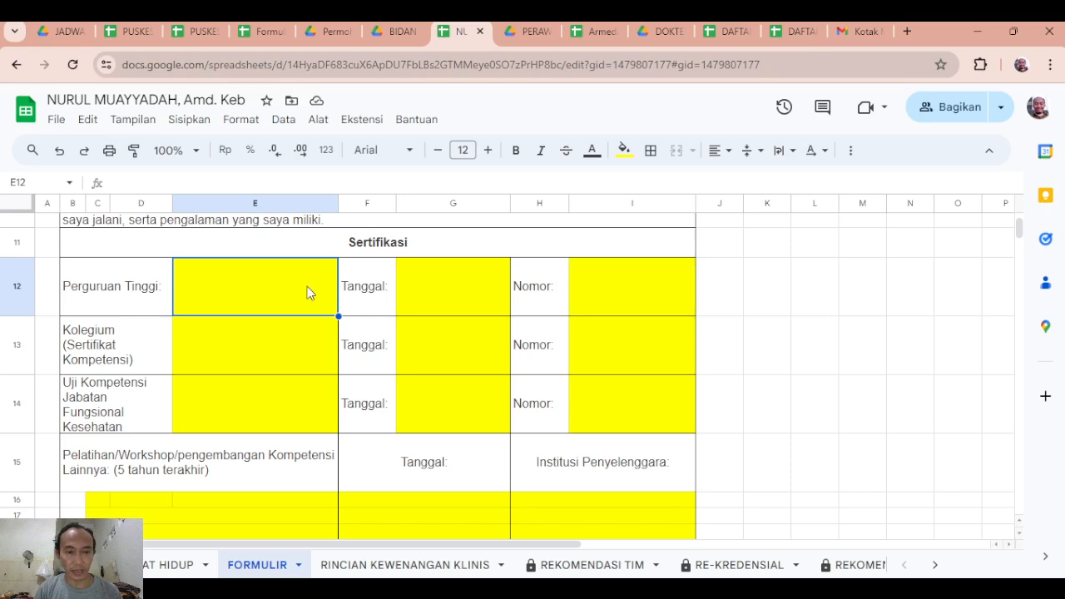
{"action": "left_click", "coordinate": [478, 292]}
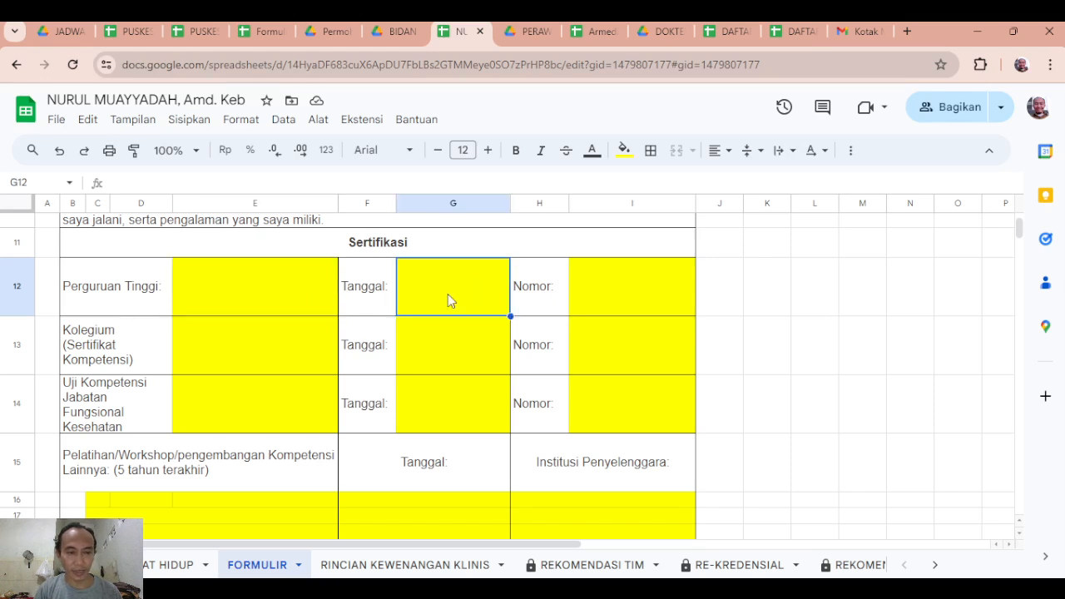
{"action": "left_click", "coordinate": [247, 291]}
{"action": "left_click", "coordinate": [440, 290]}
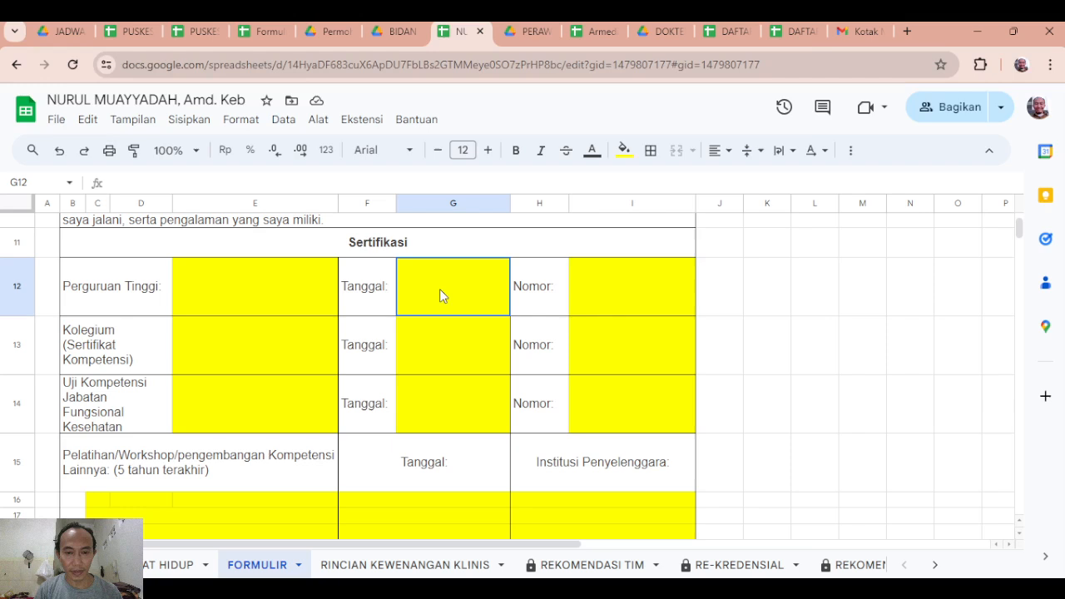
{"action": "left_click", "coordinate": [614, 296]}
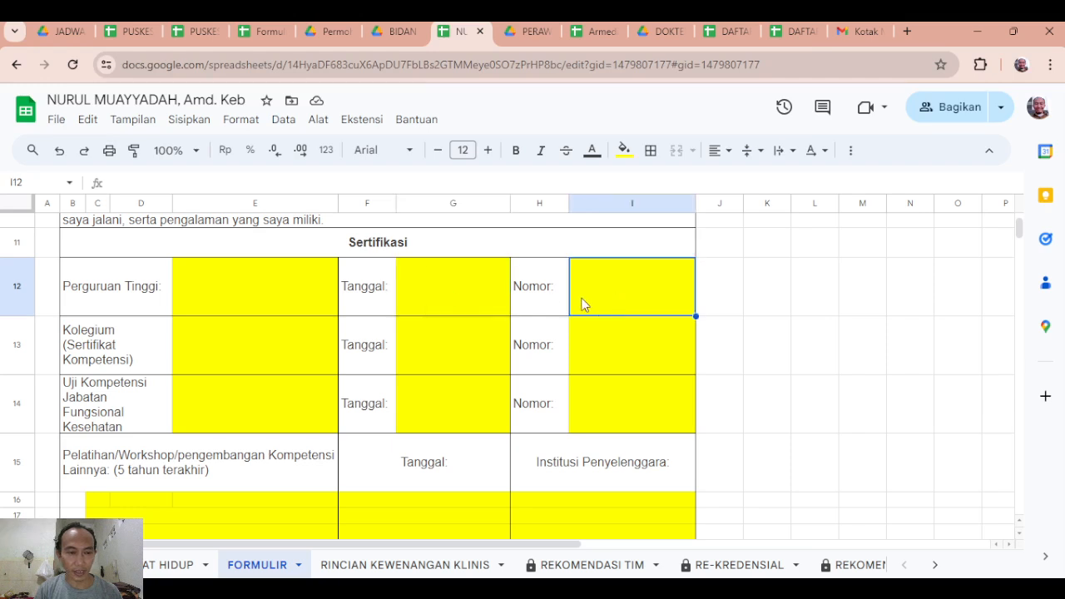
{"action": "left_click", "coordinate": [229, 353]}
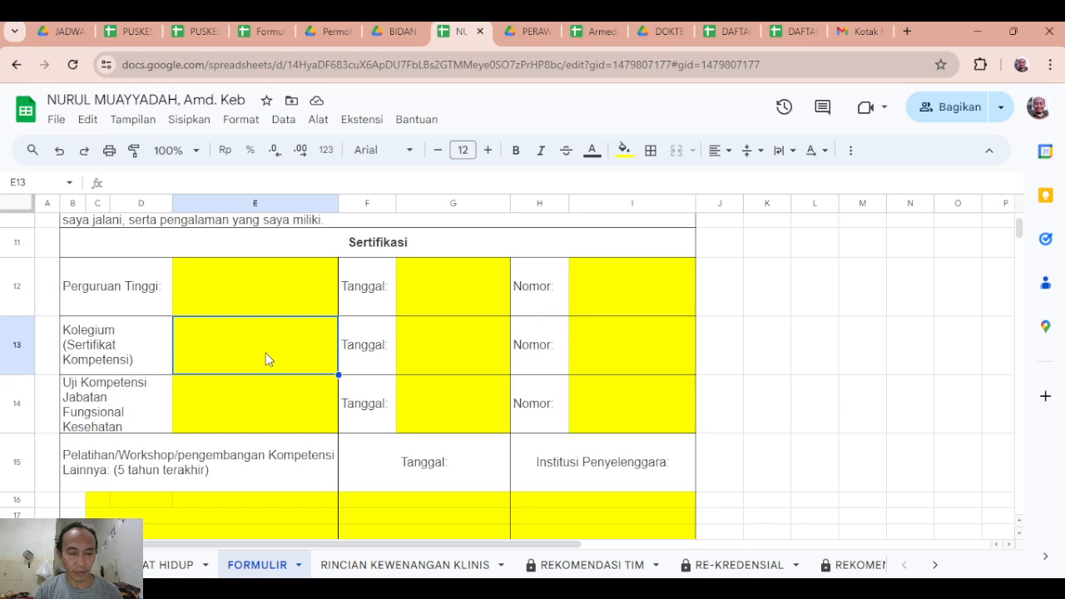
{"action": "left_click", "coordinate": [480, 356]}
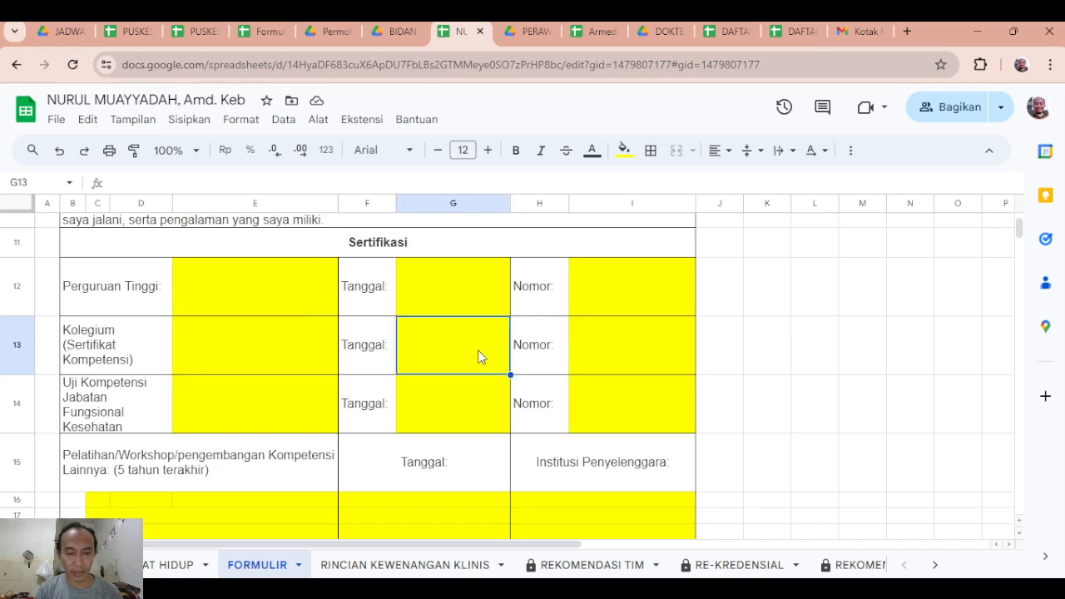
{"action": "left_click", "coordinate": [623, 342]}
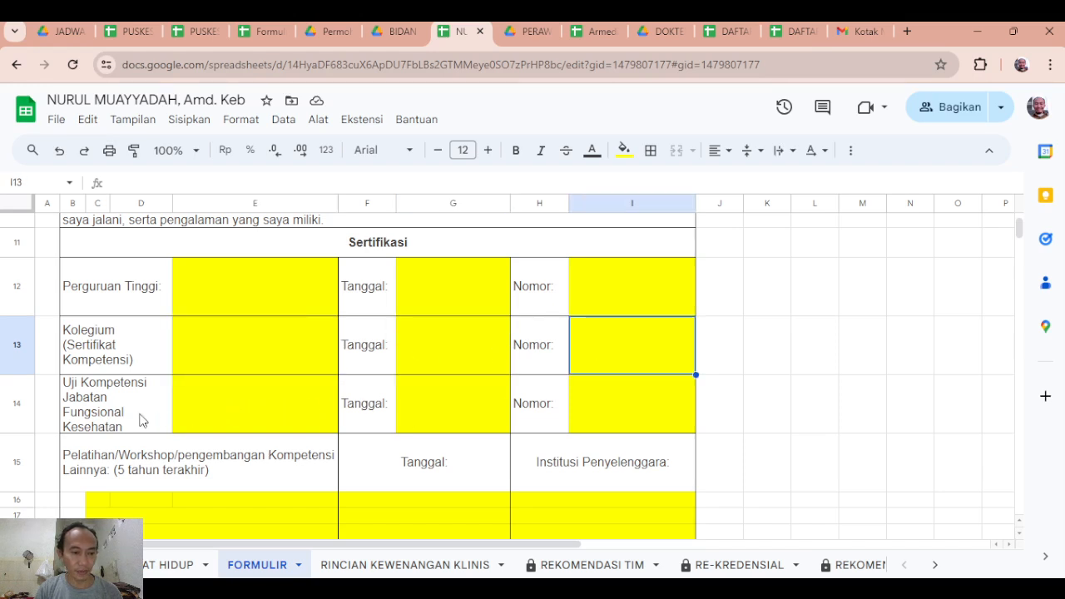
{"action": "left_click", "coordinate": [238, 409]}
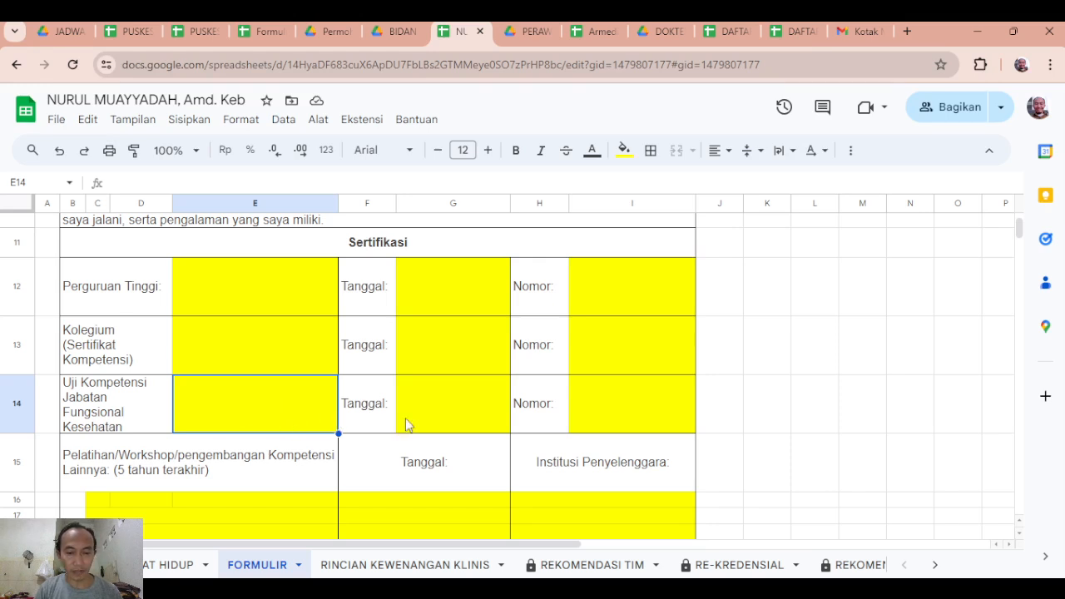
Merge cells C16:E16 in the first row of the Pelatihan/Workshop list.
{"action": "scroll", "coordinate": [405, 417], "scroll_direction": "down", "scroll_amount": 2}
{"action": "scroll", "coordinate": [405, 411], "scroll_direction": "down", "scroll_amount": 1}
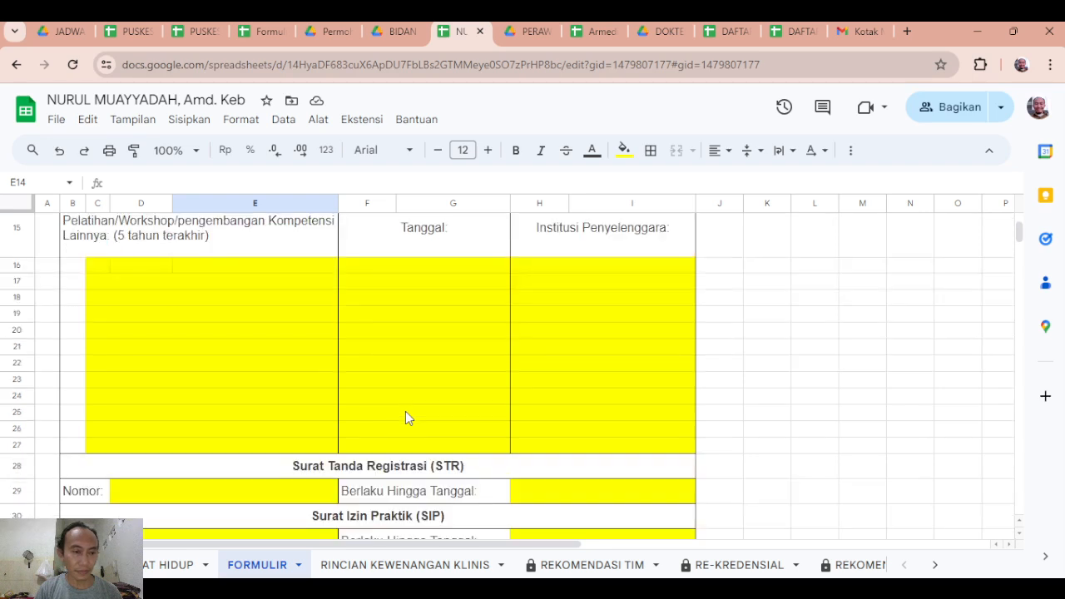
{"action": "scroll", "coordinate": [405, 411], "scroll_direction": "up", "scroll_amount": 1}
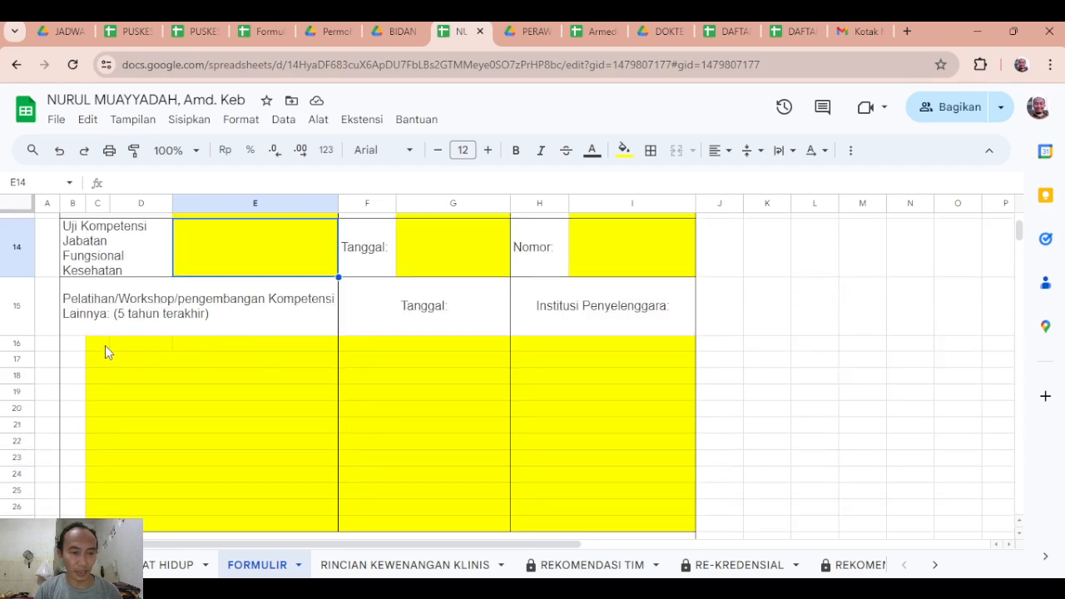
{"action": "left_click_drag", "start_coordinate": [105, 345], "coordinate": [266, 349]}
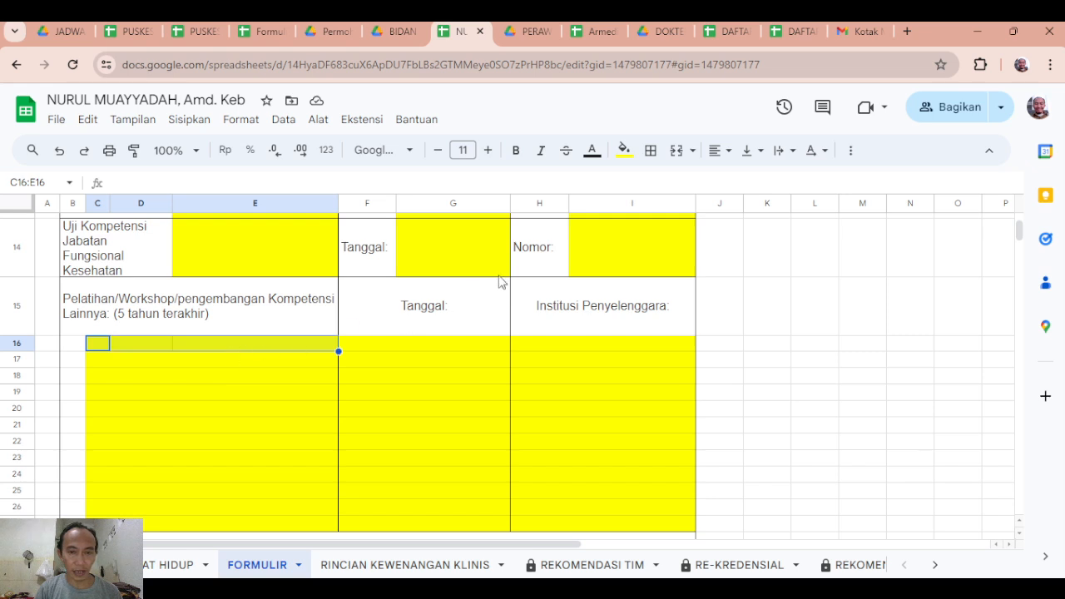
{"action": "left_click", "coordinate": [675, 150]}
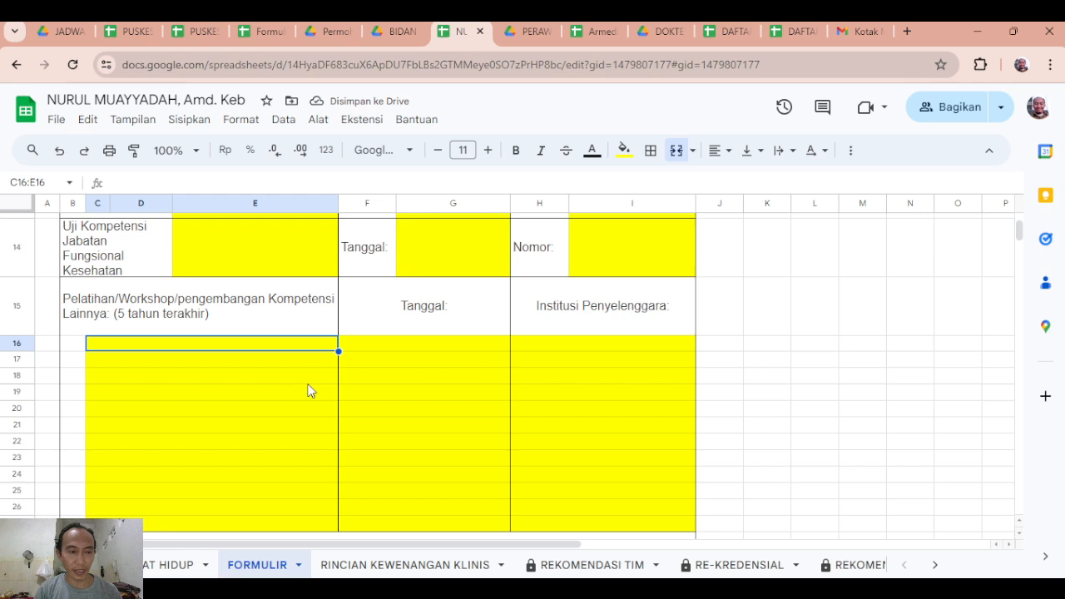
Examine the training list's Tanggal and Institusi Penyelenggara cells and the Nomor and Berlaku Hingga Tanggal fields for STR and SIP.
{"action": "scroll", "coordinate": [308, 386], "scroll_direction": "up", "scroll_amount": 1}
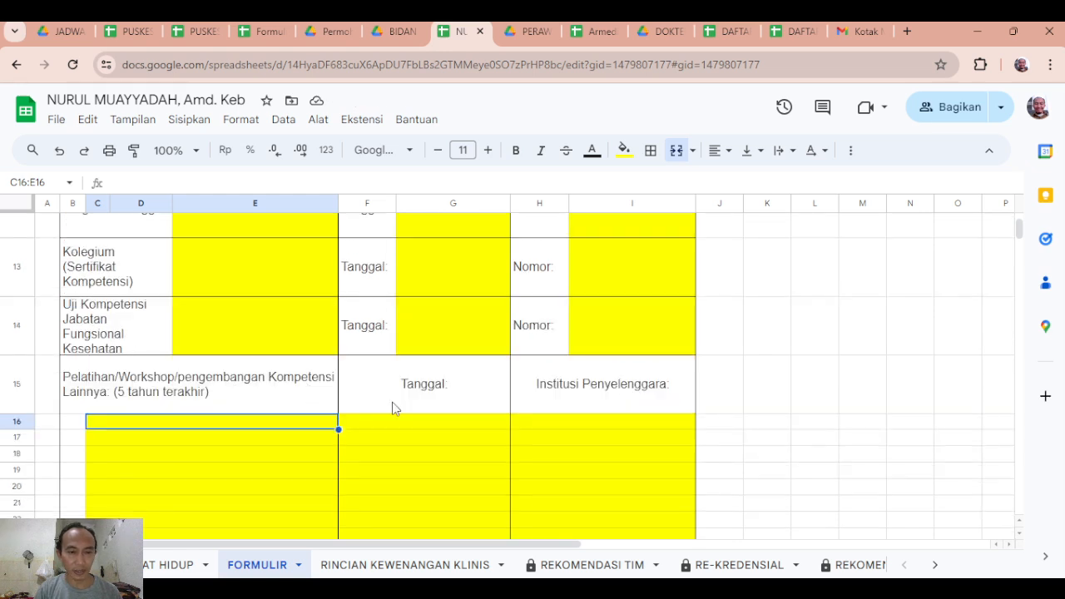
{"action": "left_click", "coordinate": [393, 427]}
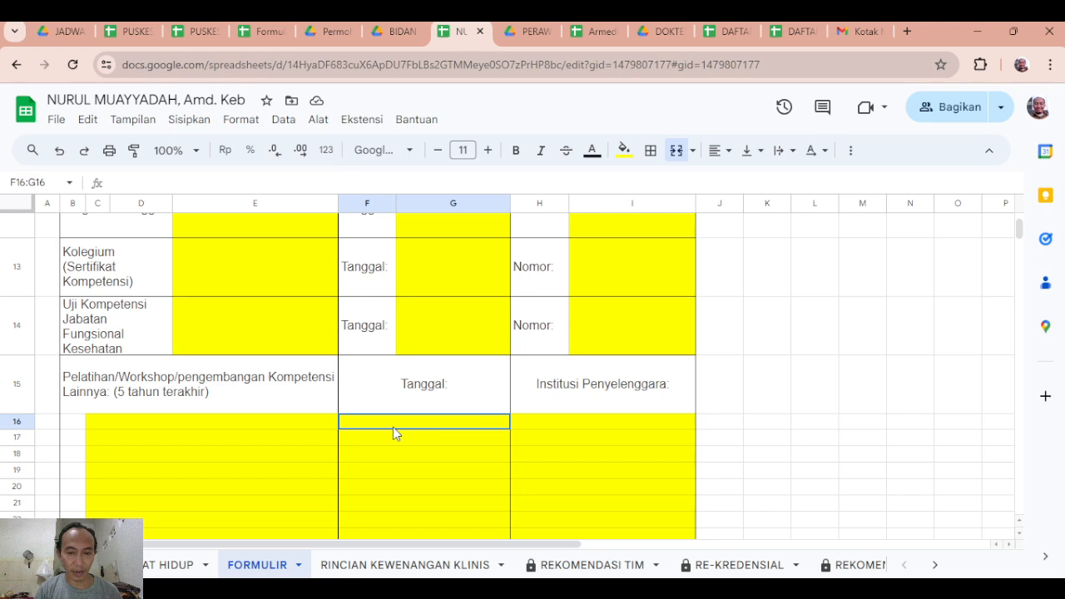
{"action": "left_click", "coordinate": [543, 427]}
{"action": "scroll", "coordinate": [383, 455], "scroll_direction": "down", "scroll_amount": 3}
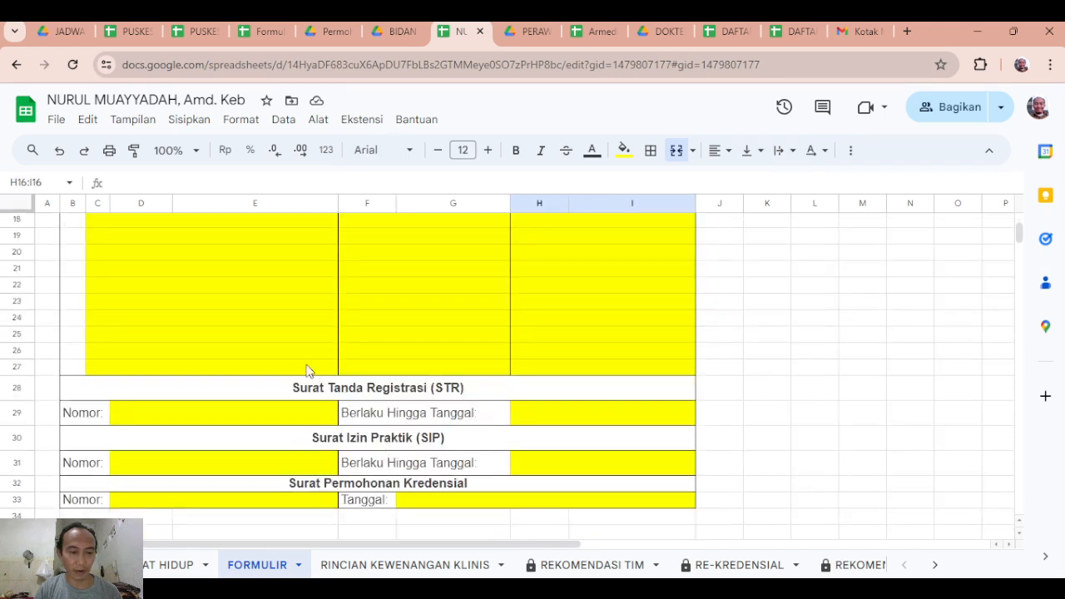
{"action": "scroll", "coordinate": [208, 338], "scroll_direction": "down", "scroll_amount": 2}
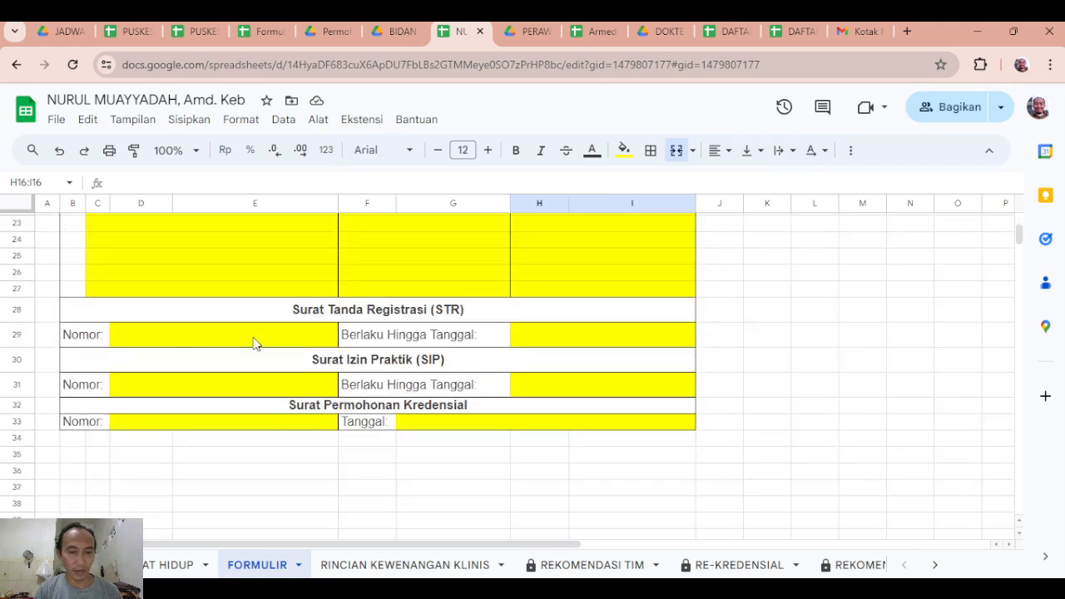
{"action": "left_click", "coordinate": [395, 317]}
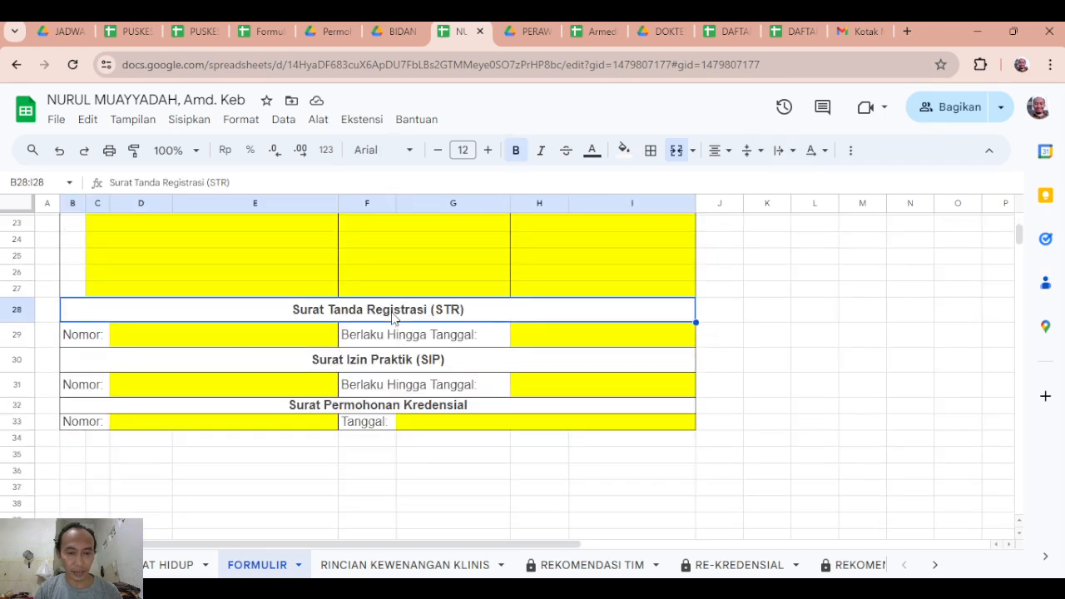
{"action": "left_click", "coordinate": [152, 343]}
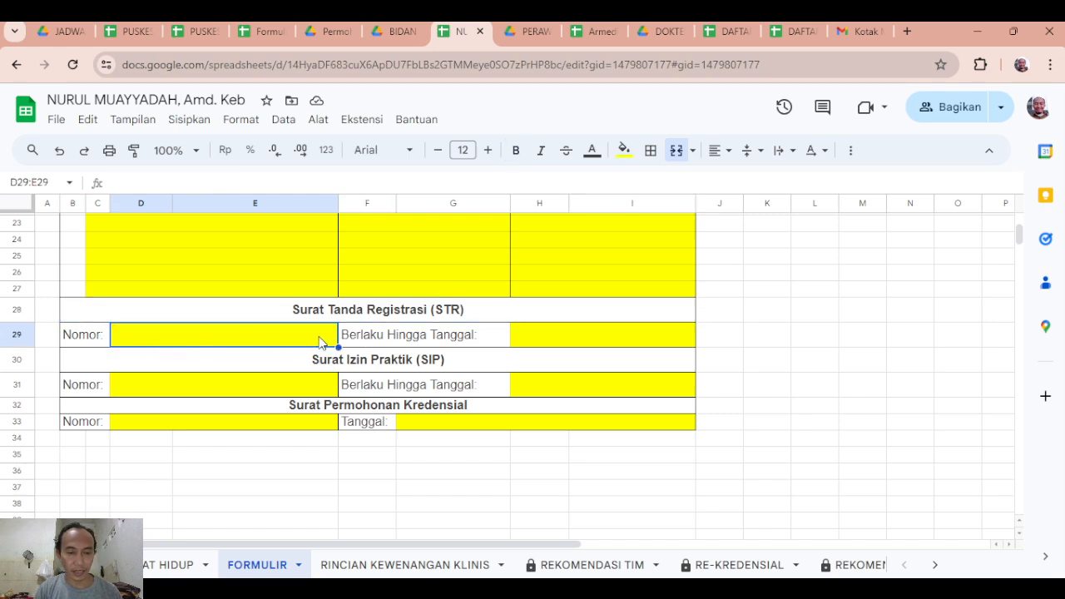
{"action": "left_click", "coordinate": [527, 337]}
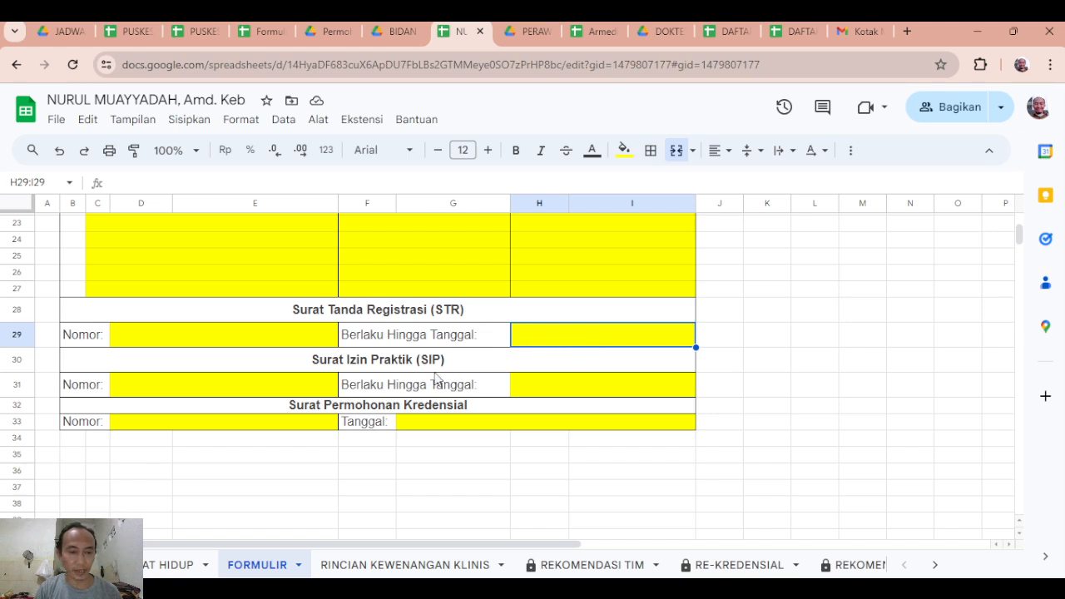
{"action": "left_click", "coordinate": [396, 368]}
{"action": "left_click", "coordinate": [206, 391]}
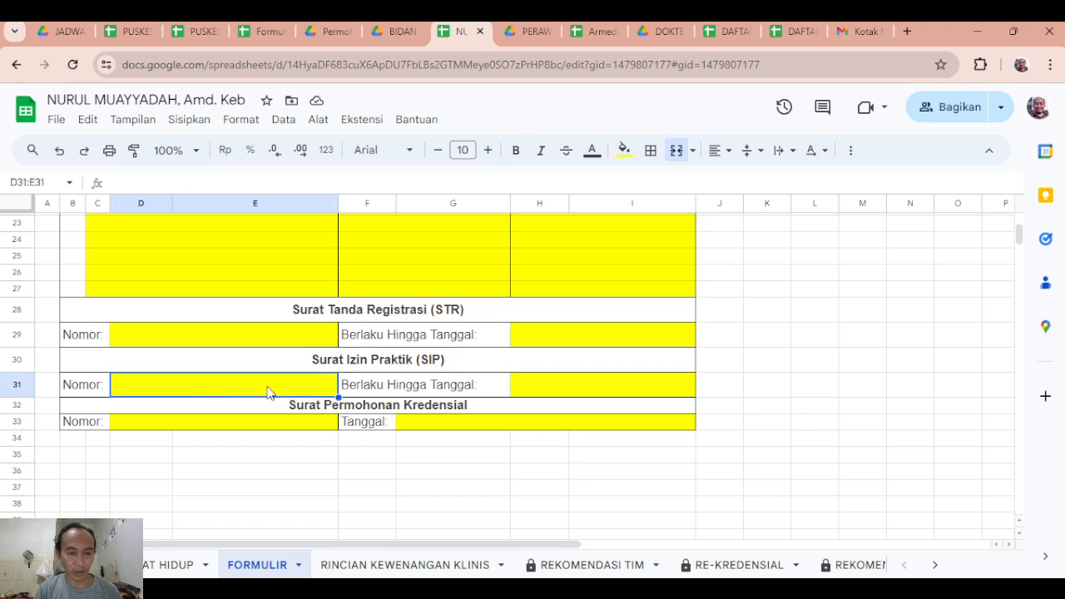
{"action": "left_click", "coordinate": [558, 386]}
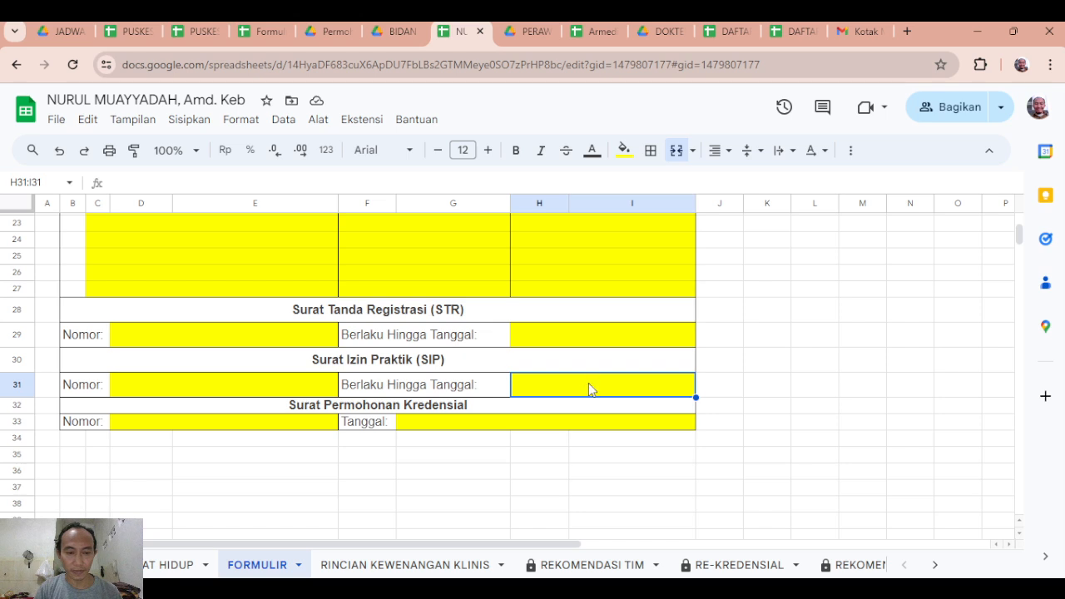
Make row 33, holding the Nomor and Tanggal fields of Surat Permohonan Kredensial, slightly taller.
{"action": "left_click", "coordinate": [287, 429]}
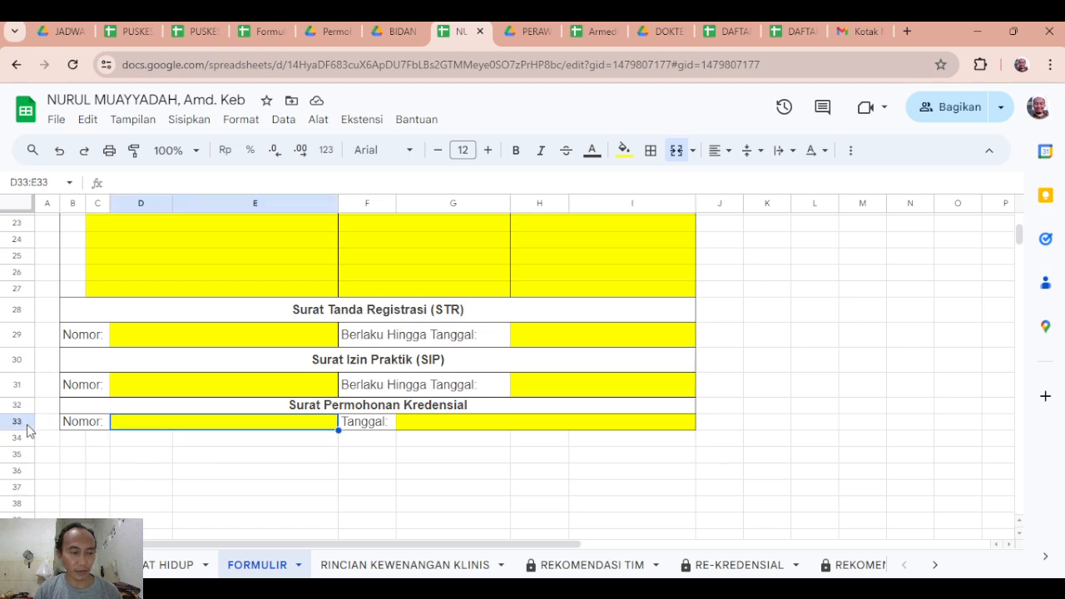
{"action": "left_click_drag", "start_coordinate": [16, 430], "coordinate": [16, 438]}
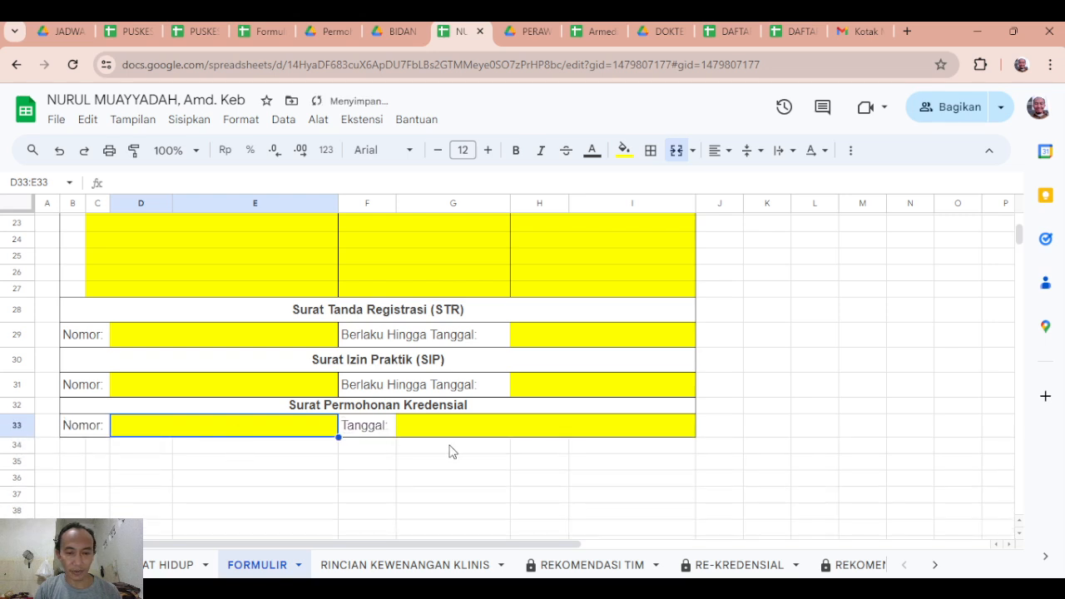
{"action": "left_click", "coordinate": [472, 429]}
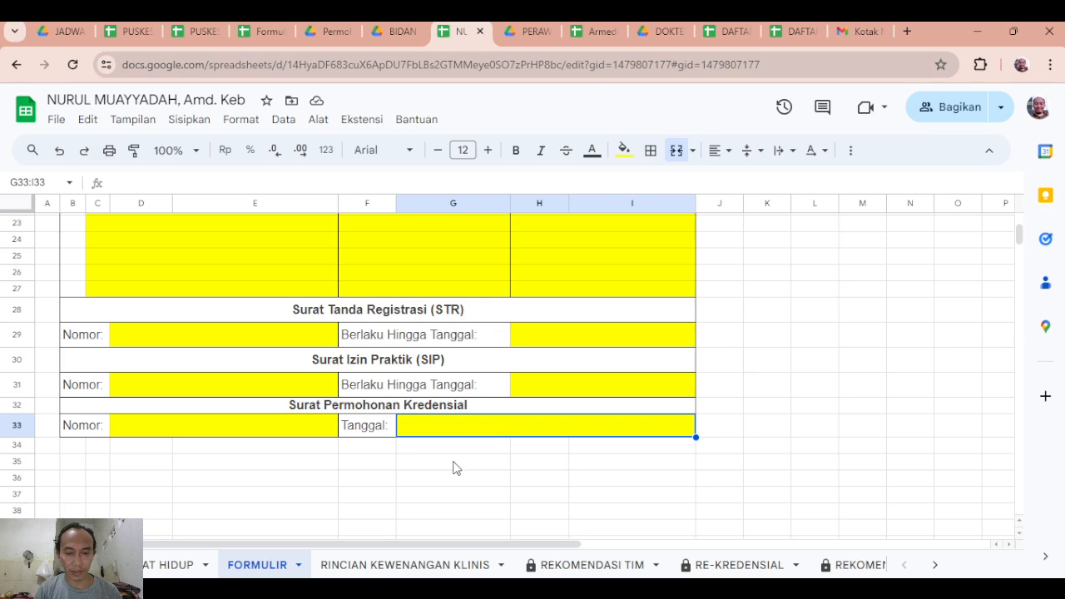
Open the RINCIAN KEWENANGAN KLINIS sheet and examine the first Daftar Kewenangan Klinis entry, including its Diminta cell.
{"action": "left_click", "coordinate": [394, 573]}
{"action": "scroll", "coordinate": [399, 432], "scroll_direction": "up", "scroll_amount": 10}
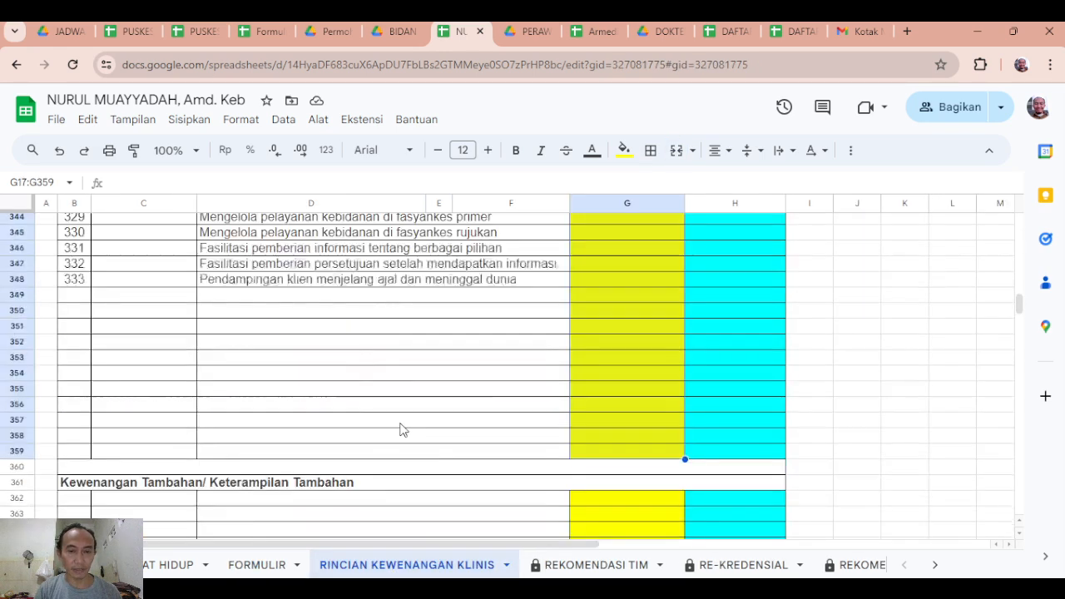
{"action": "left_click_drag", "start_coordinate": [1016, 301], "coordinate": [1026, 215]}
{"action": "scroll", "coordinate": [320, 416], "scroll_direction": "down", "scroll_amount": 3}
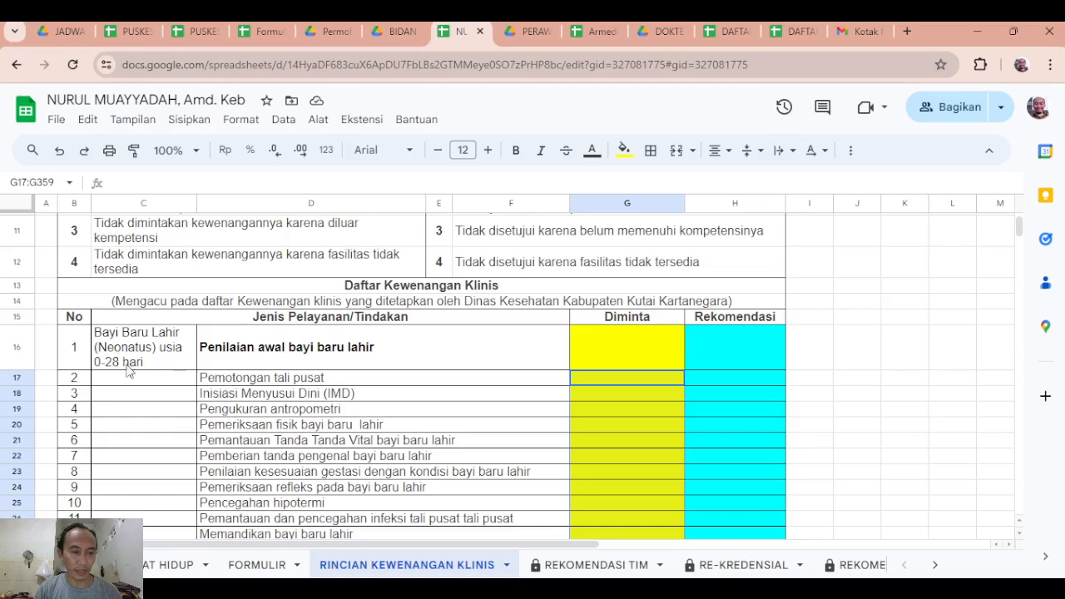
{"action": "left_click", "coordinate": [87, 350]}
{"action": "left_click", "coordinate": [283, 364]}
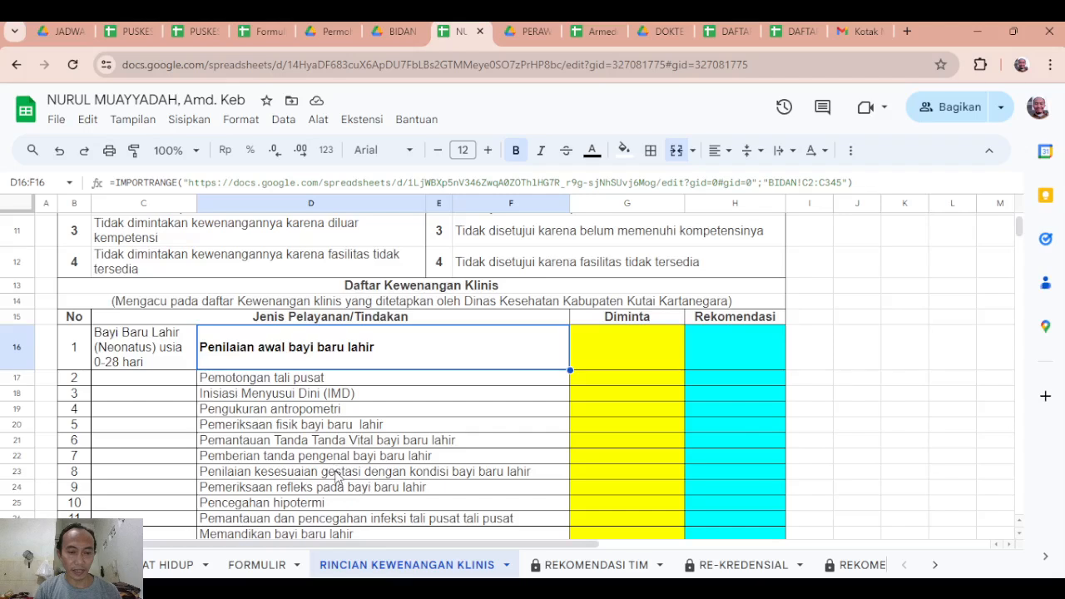
{"action": "left_click", "coordinate": [617, 360]}
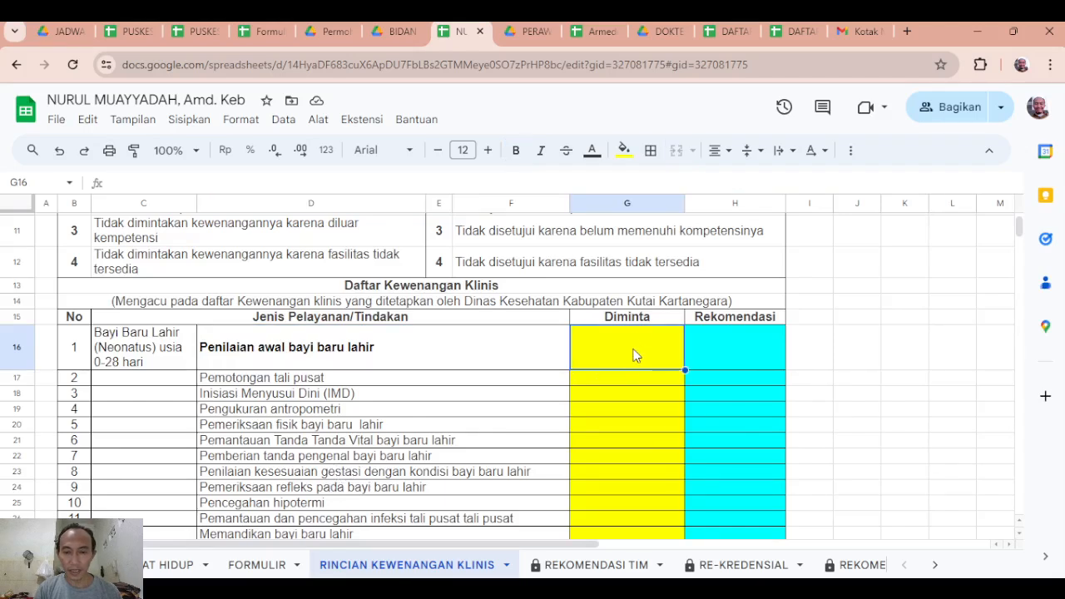
Review the codes under Kode Untuk Tenaga Kesehatan Pengusul in relation to the Diminta column.
{"action": "scroll", "coordinate": [627, 358], "scroll_direction": "up", "scroll_amount": 3}
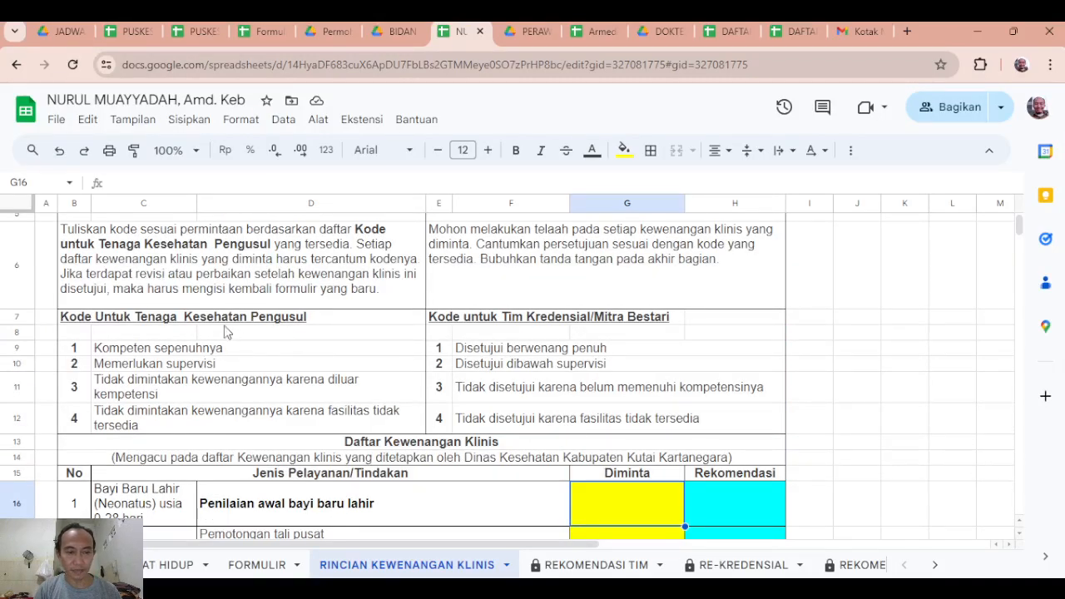
{"action": "left_click", "coordinate": [90, 320]}
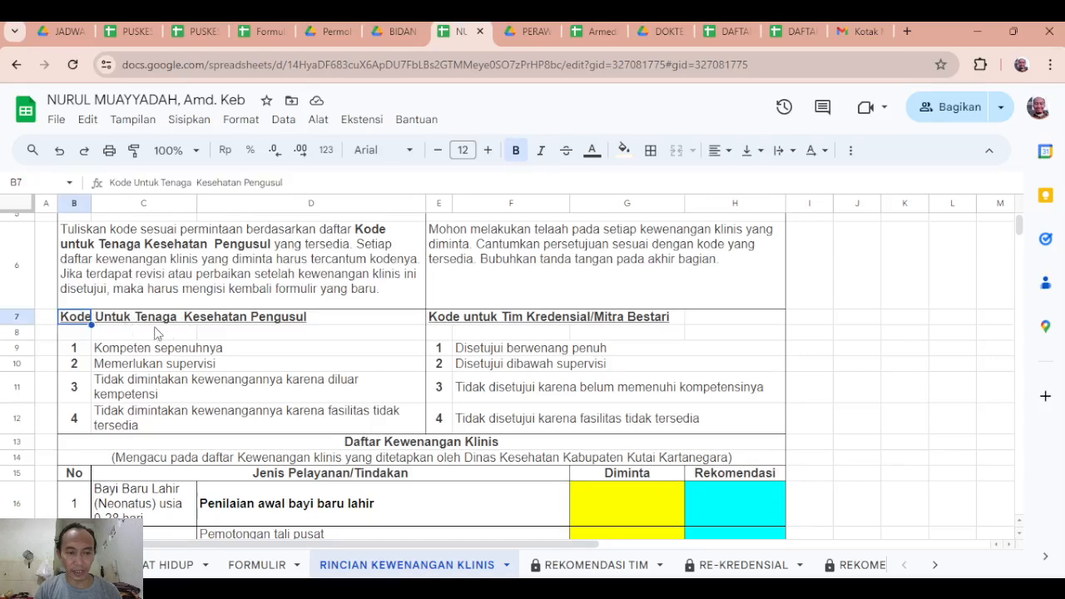
{"action": "left_click", "coordinate": [647, 516]}
{"action": "scroll", "coordinate": [636, 491], "scroll_direction": "down", "scroll_amount": 1}
{"action": "left_click", "coordinate": [625, 459]}
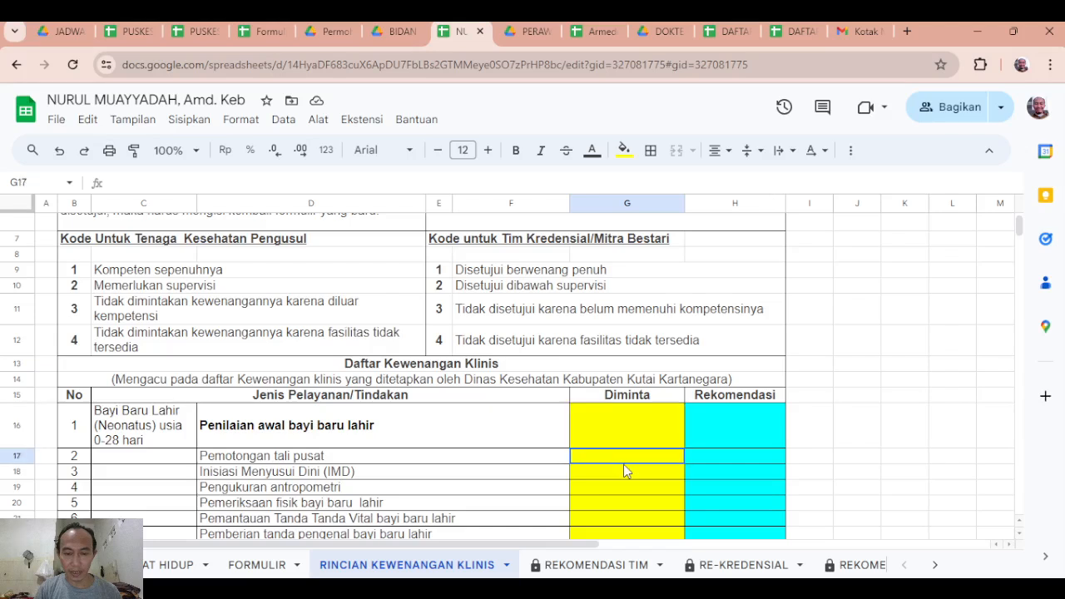
{"action": "scroll", "coordinate": [138, 299], "scroll_direction": "up", "scroll_amount": 1}
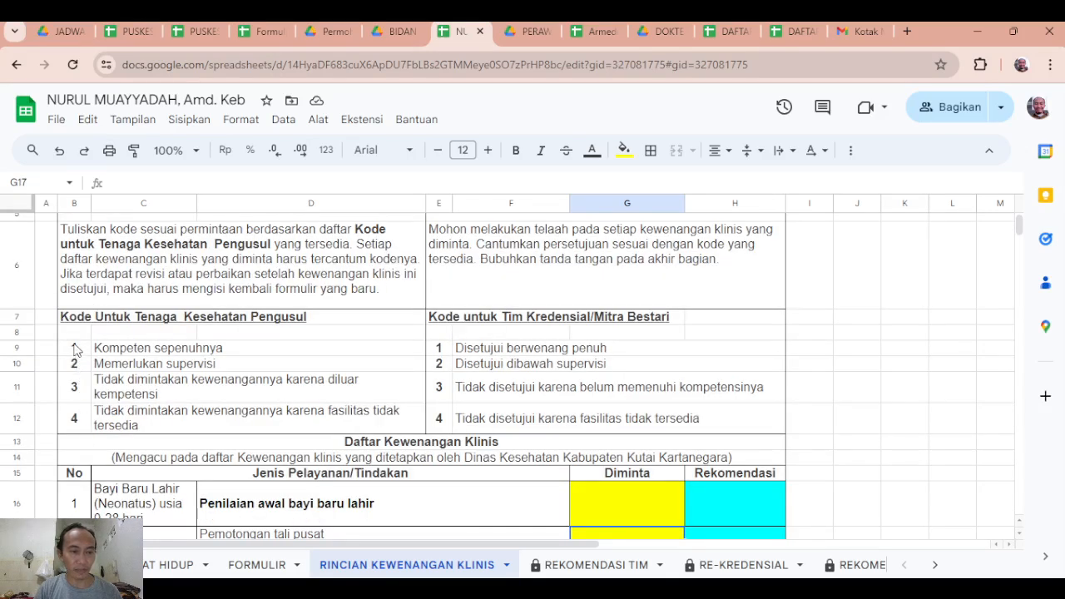
Try the codes 1, 2 and 3 in turn in the Diminta cell for Pemotongan tali pusat.
{"action": "scroll", "coordinate": [220, 416], "scroll_direction": "down", "scroll_amount": 1}
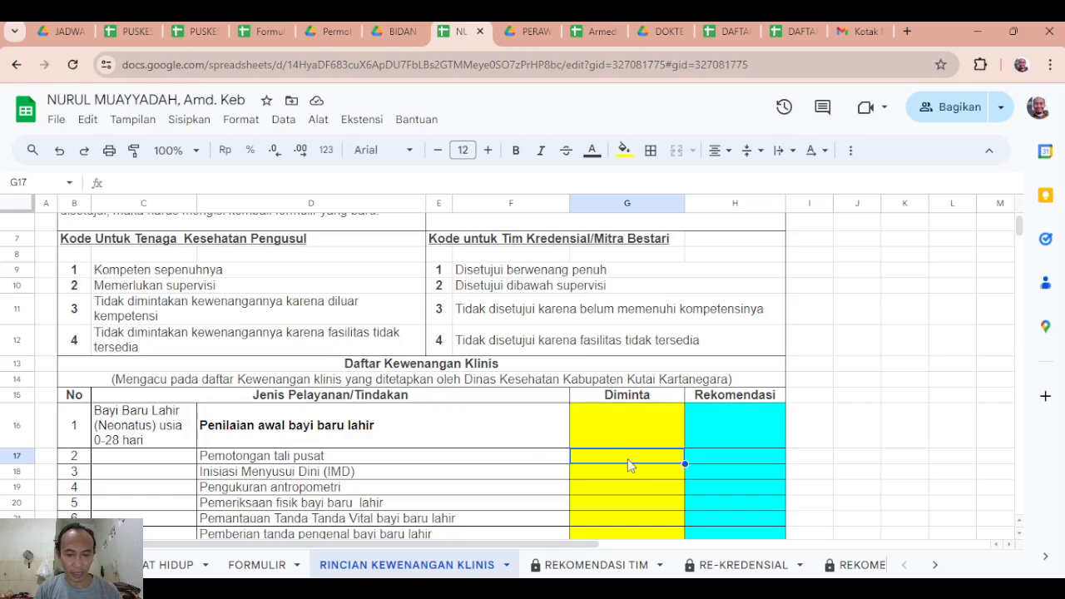
{"action": "type", "text": "1"}
{"action": "key", "text": "Return"}
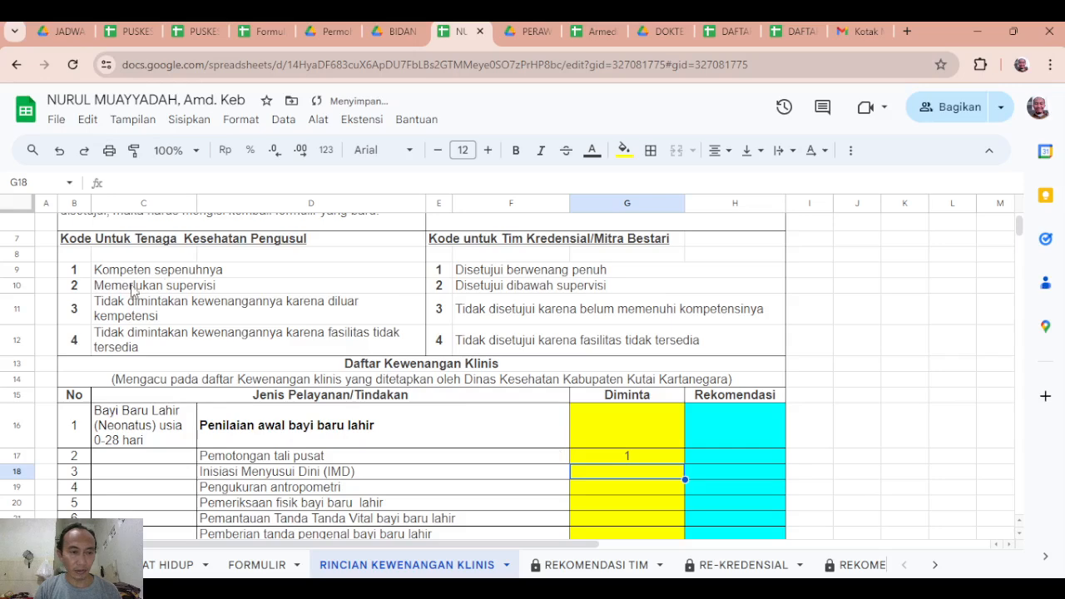
{"action": "left_click", "coordinate": [639, 452]}
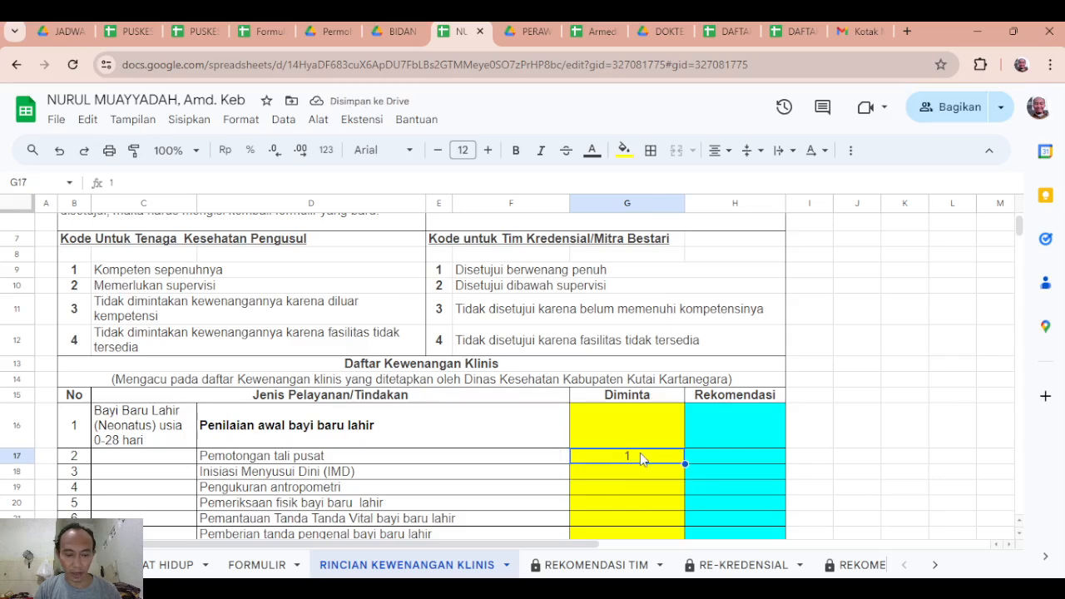
{"action": "type", "text": "2"}
{"action": "left_click", "coordinate": [634, 484]}
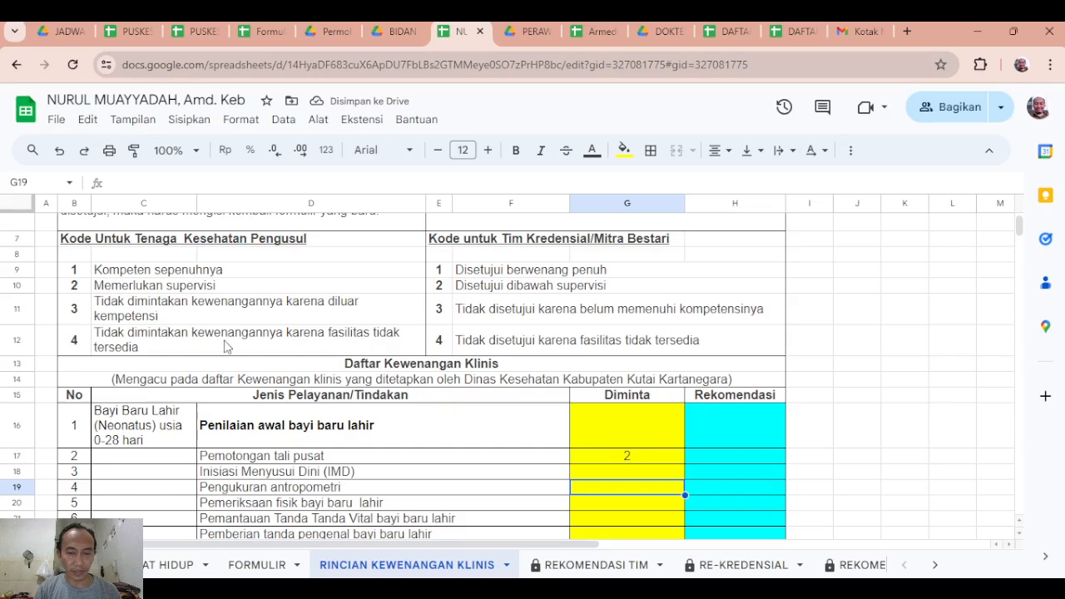
{"action": "left_click", "coordinate": [612, 462]}
{"action": "type", "text": "3"}
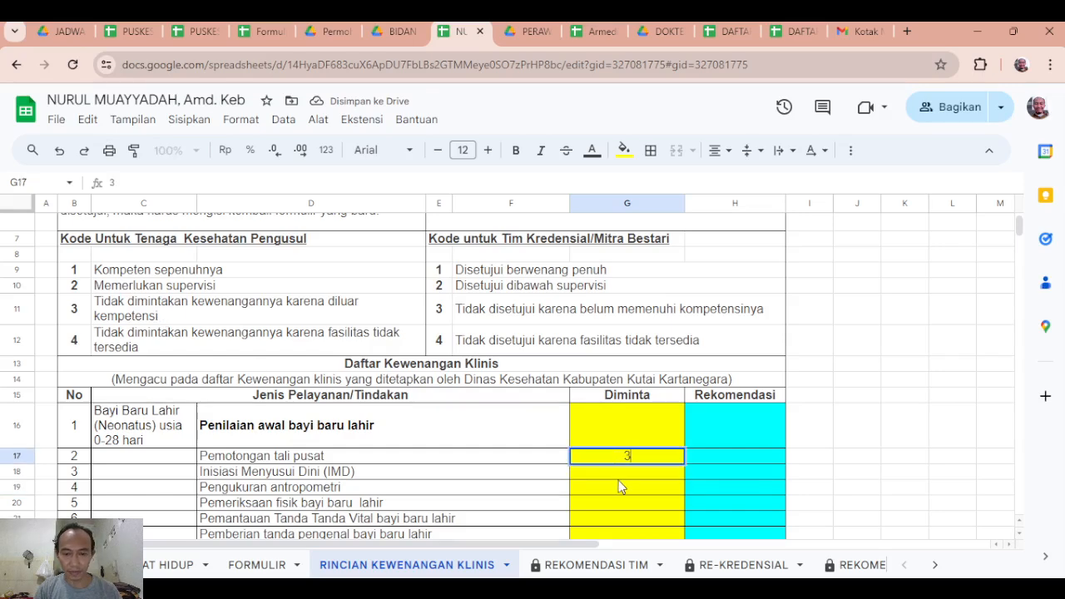
{"action": "left_click", "coordinate": [620, 489]}
{"action": "left_click", "coordinate": [616, 456]}
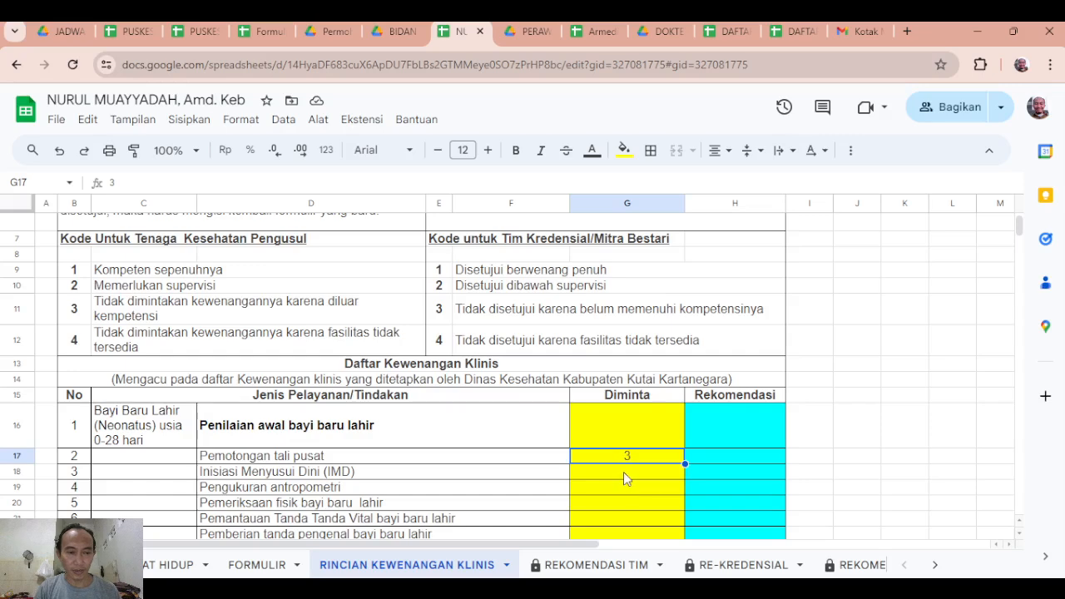
Check the description of code 4, and set the Diminta code for Pemotongan tali pusat to 1.
{"action": "left_click", "coordinate": [136, 348]}
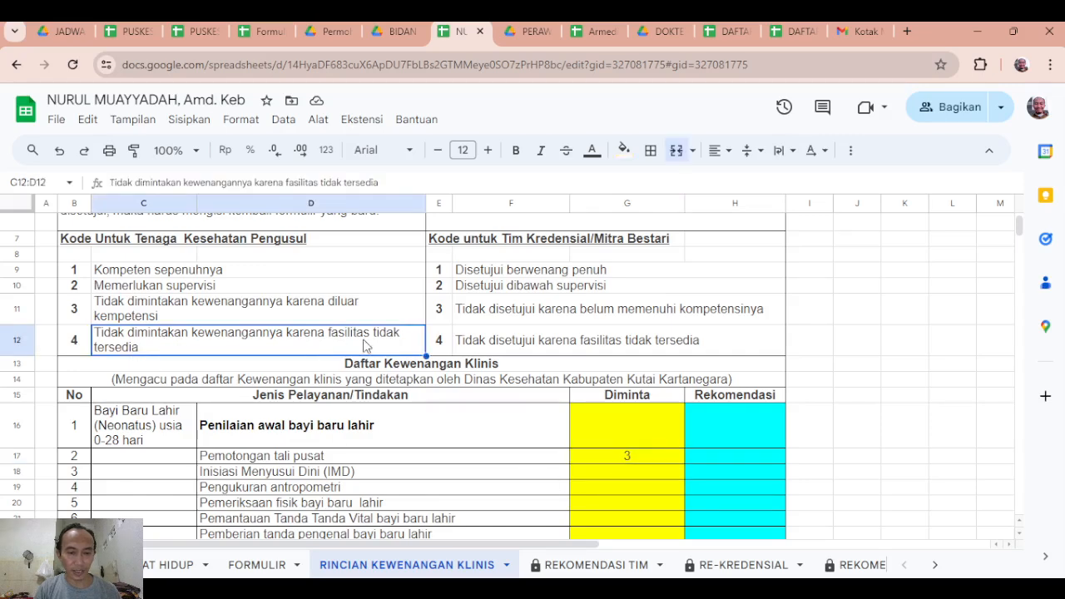
{"action": "left_click", "coordinate": [634, 463]}
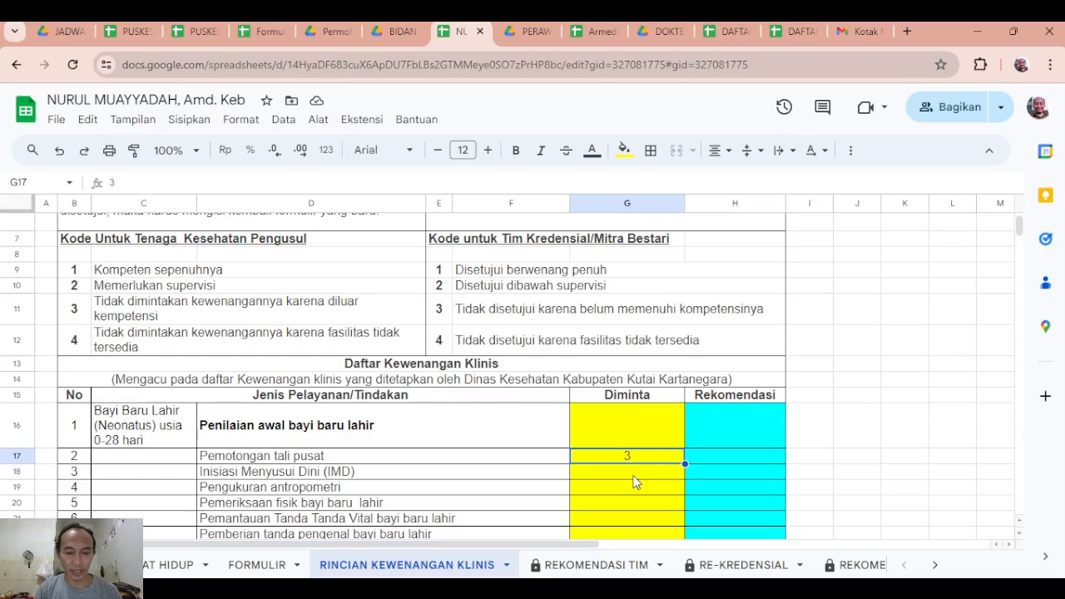
{"action": "type", "text": "1"}
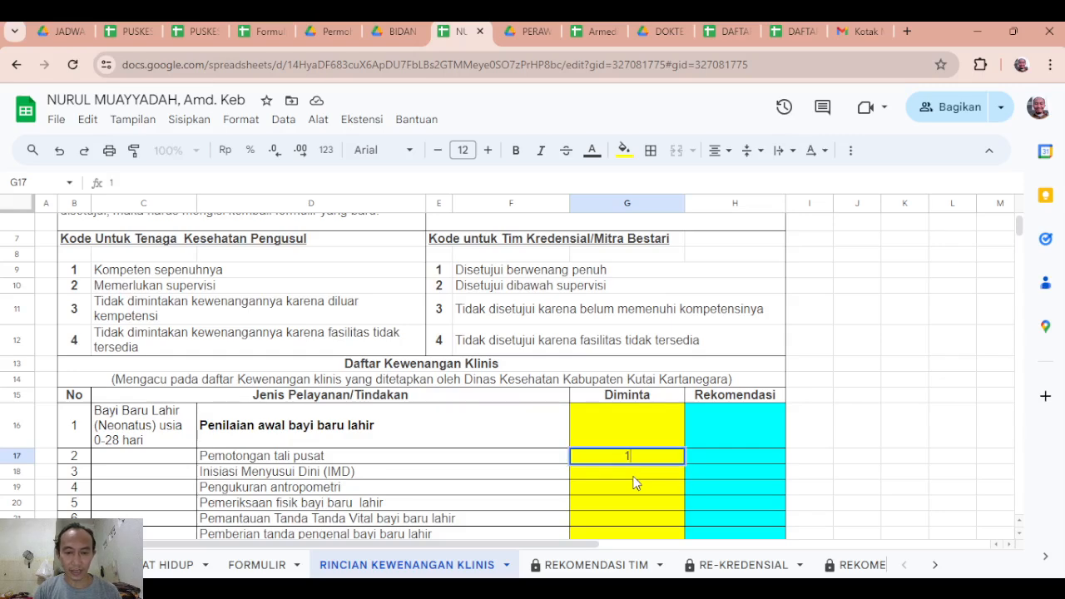
{"action": "left_click", "coordinate": [624, 490]}
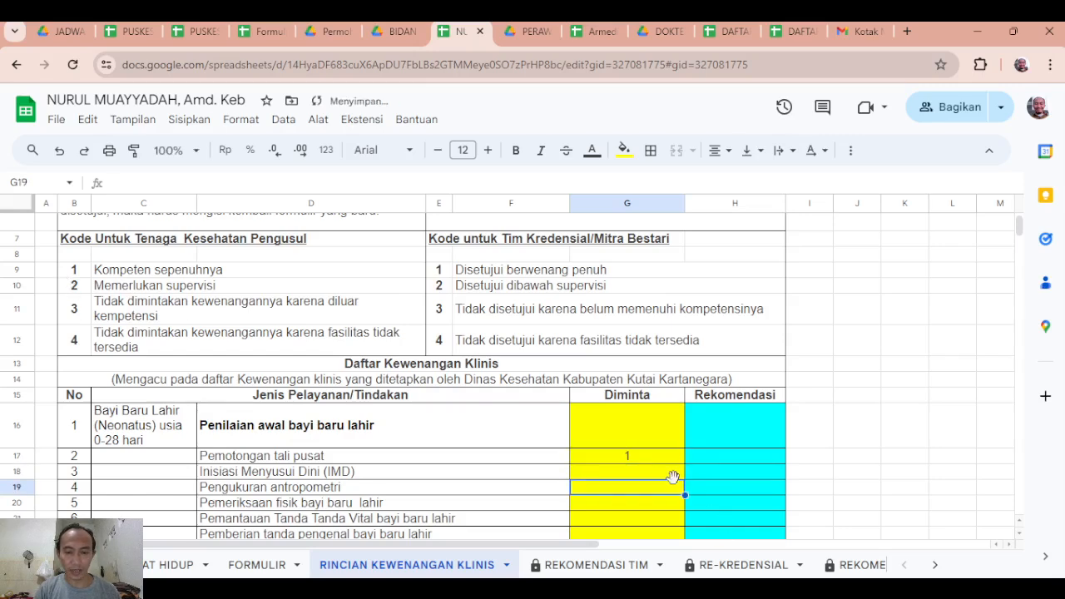
{"action": "left_click", "coordinate": [647, 463]}
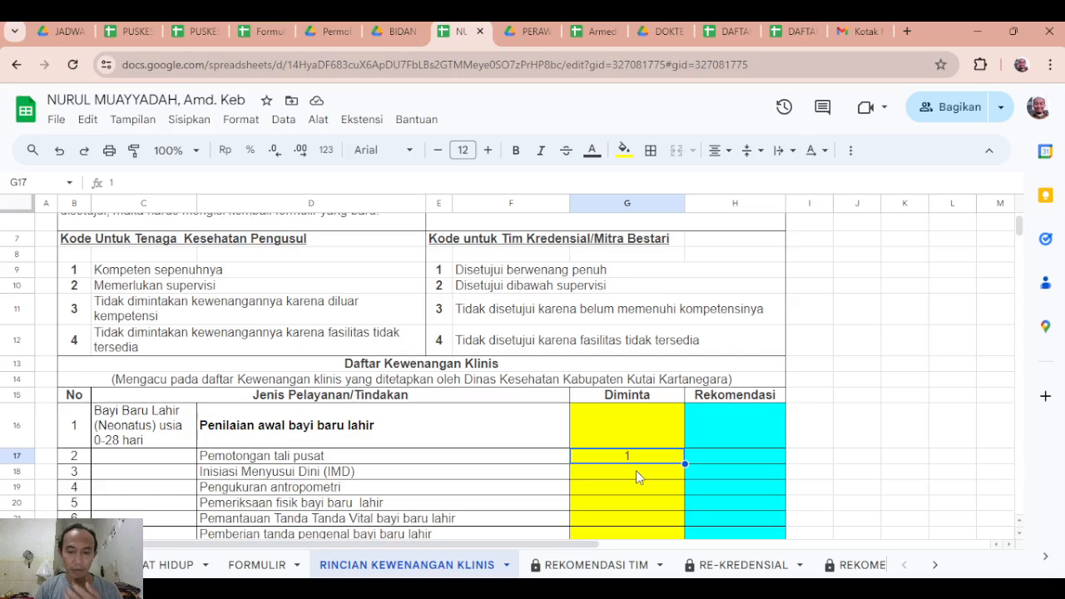
Compare the Diminta and Rekomendasi cells in the Pemotongan tali pusat row.
{"action": "left_click", "coordinate": [733, 457]}
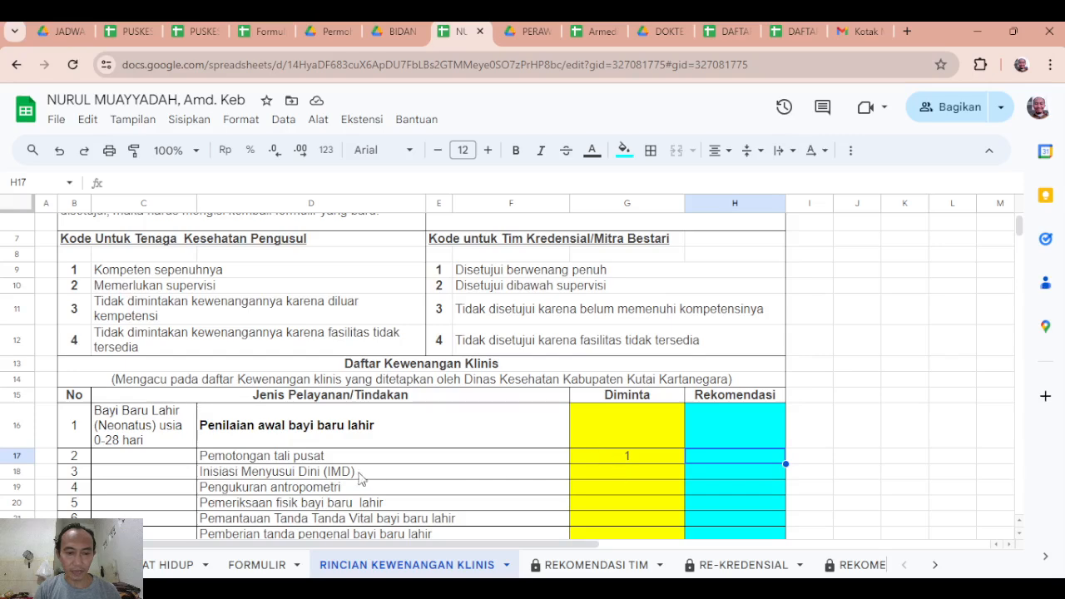
{"action": "left_click", "coordinate": [640, 456]}
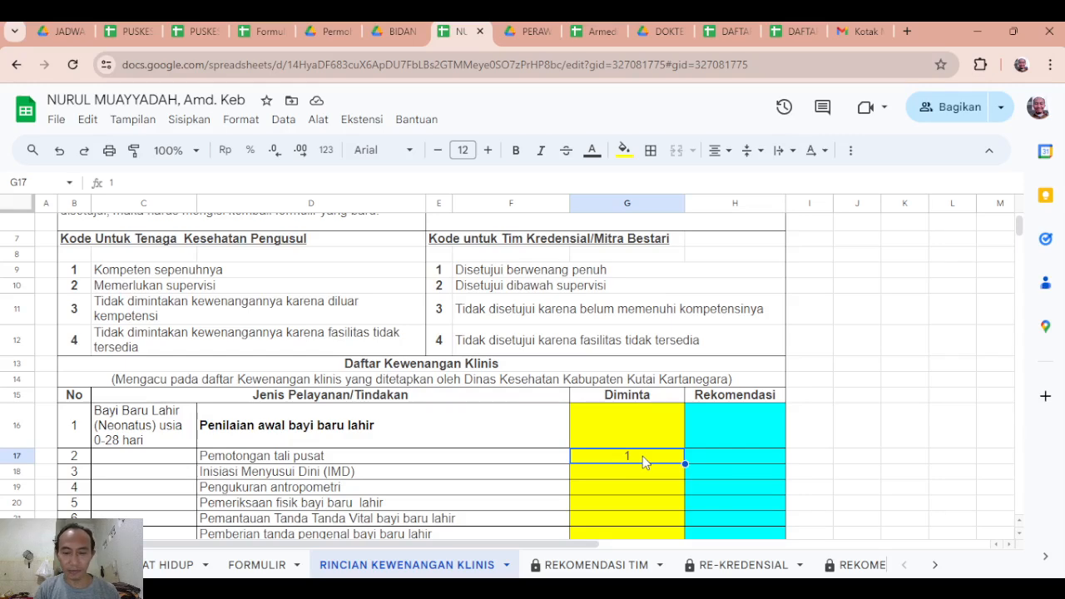
{"action": "left_click", "coordinate": [715, 453]}
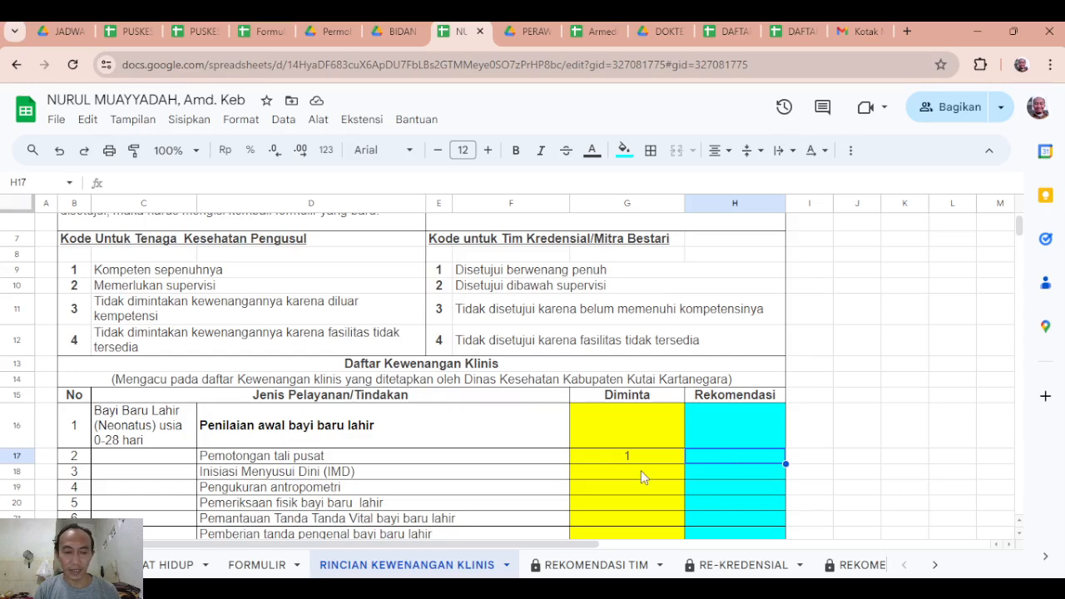
{"action": "left_click", "coordinate": [311, 457]}
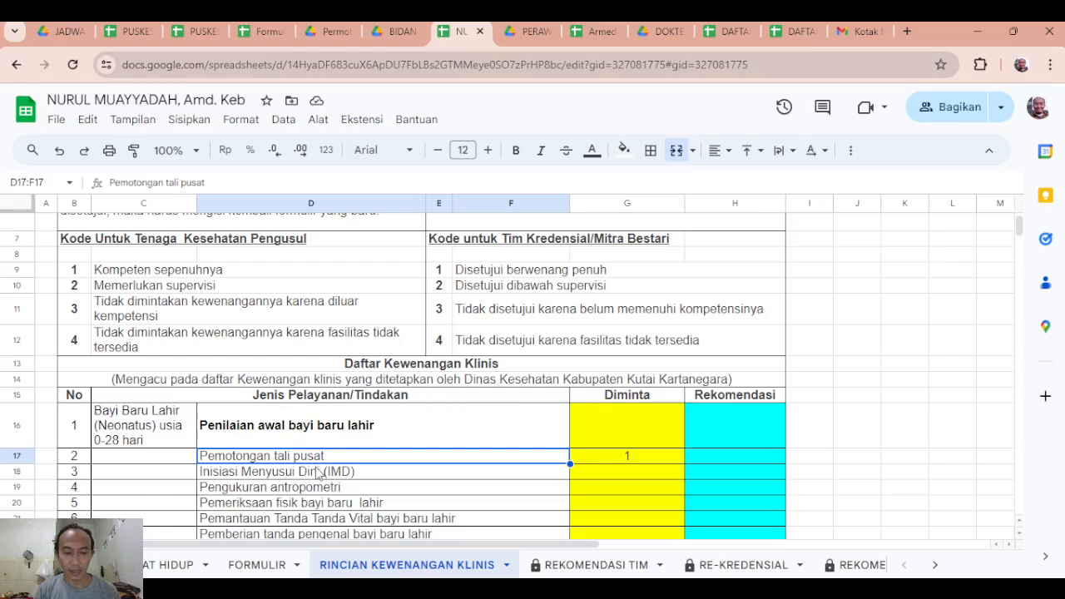
Try the codes 1, 2, 3 and 4 in turn in the Rekomendasi cell for Pemotongan tali pusat.
{"action": "left_click", "coordinate": [722, 458]}
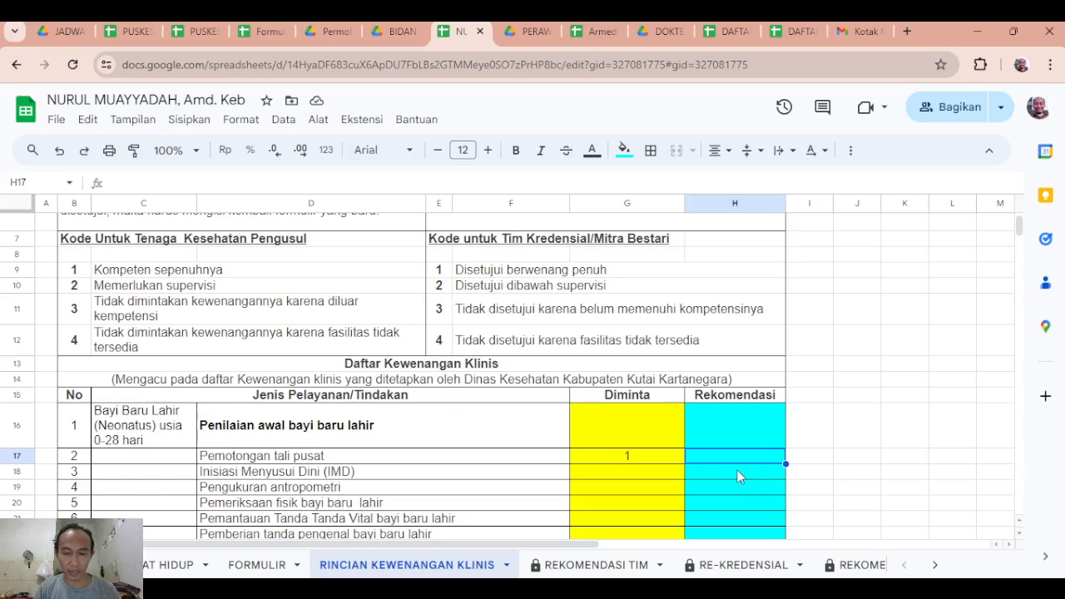
{"action": "type", "text": "1"}
{"action": "type", "text": "2"}
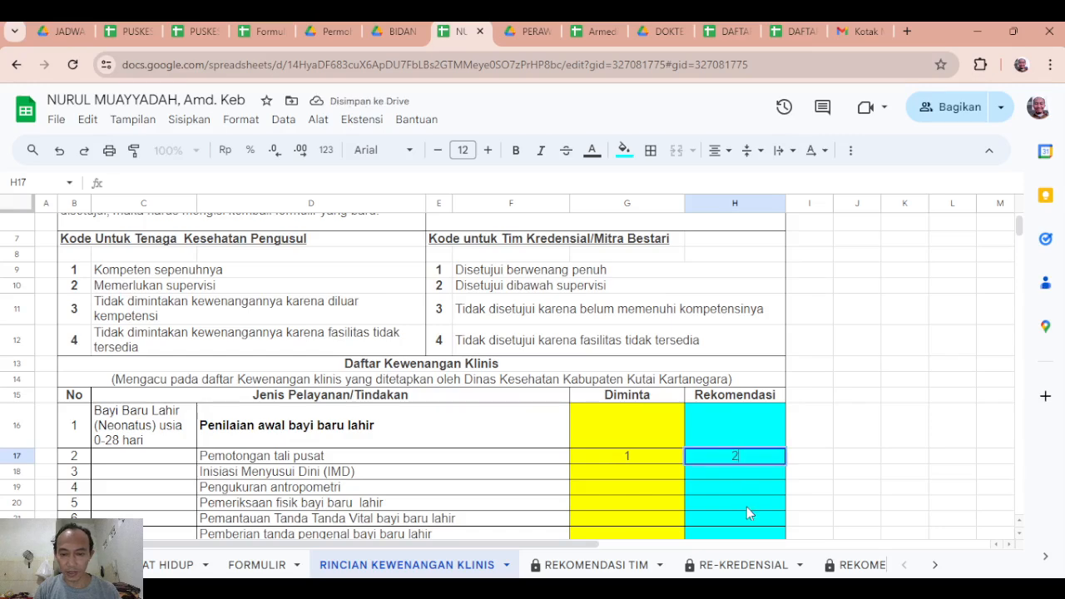
{"action": "left_click", "coordinate": [746, 499]}
{"action": "left_click", "coordinate": [739, 455]}
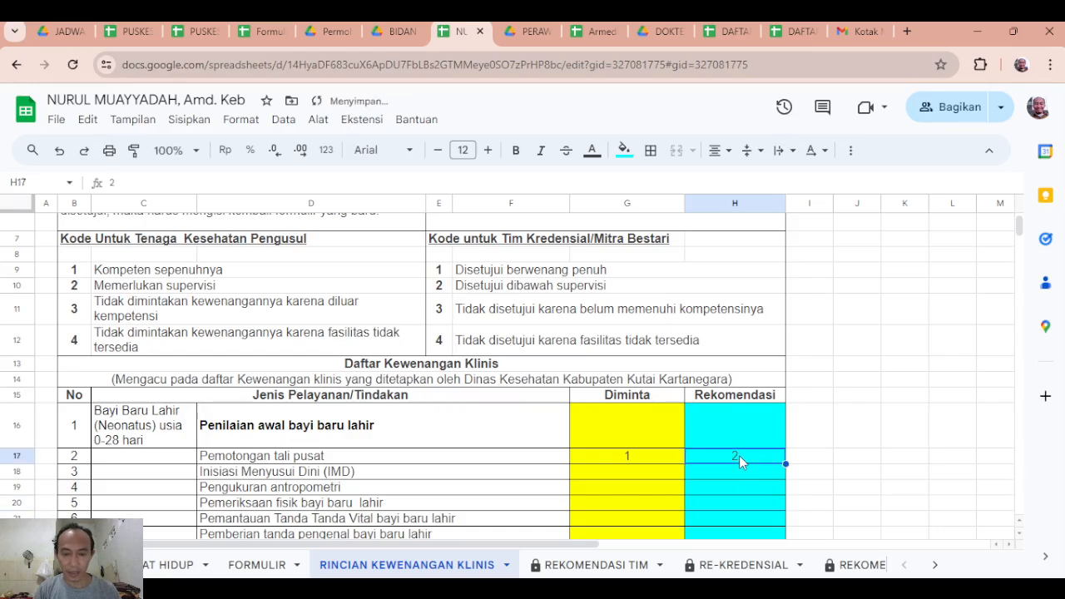
{"action": "type", "text": "3"}
{"action": "left_click", "coordinate": [737, 502]}
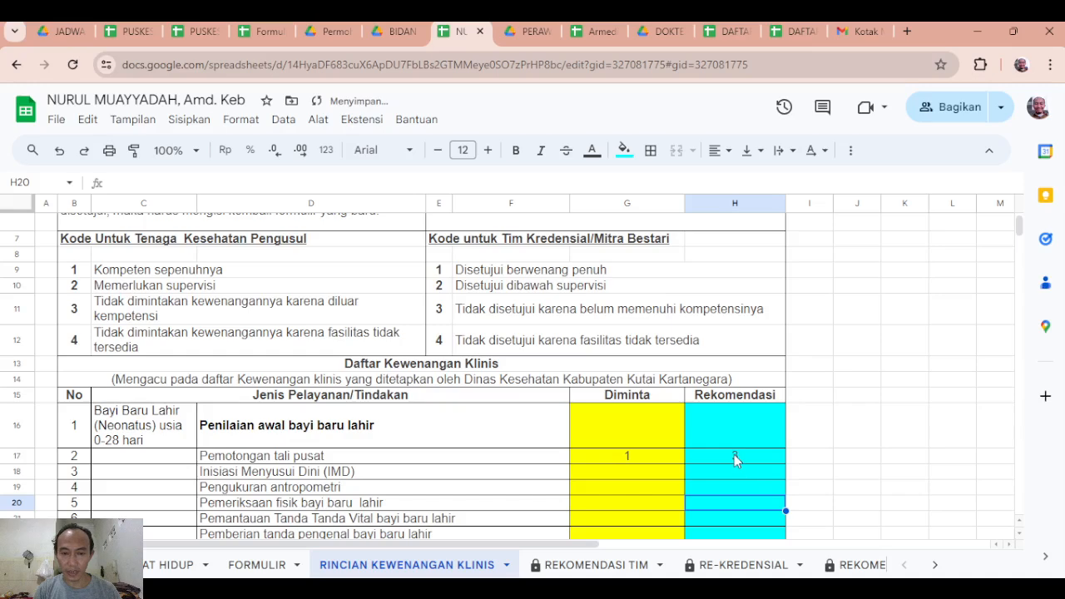
{"action": "left_click", "coordinate": [734, 455]}
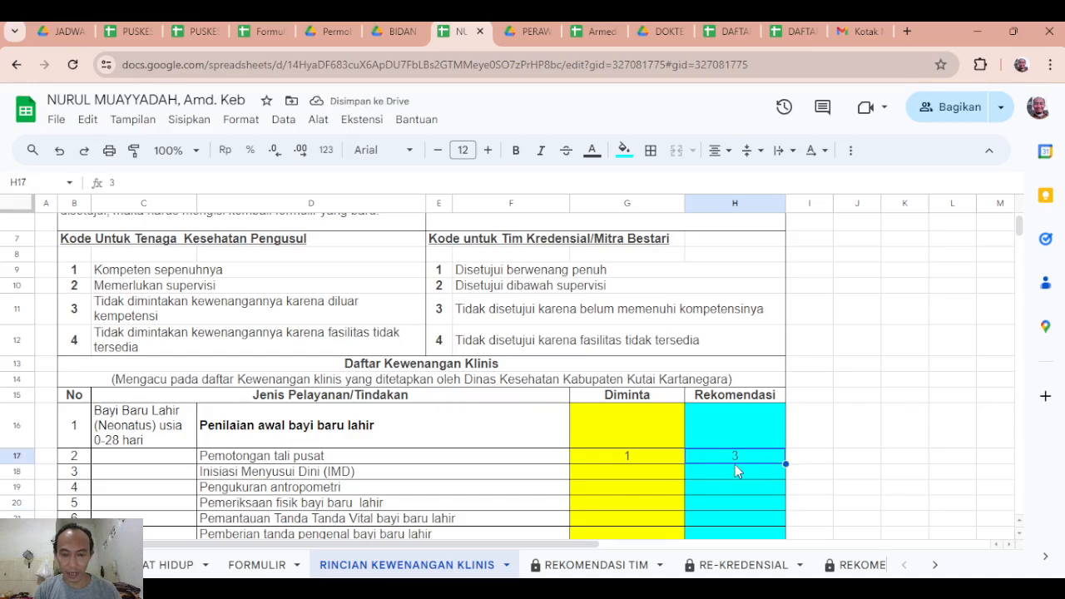
{"action": "type", "text": "4"}
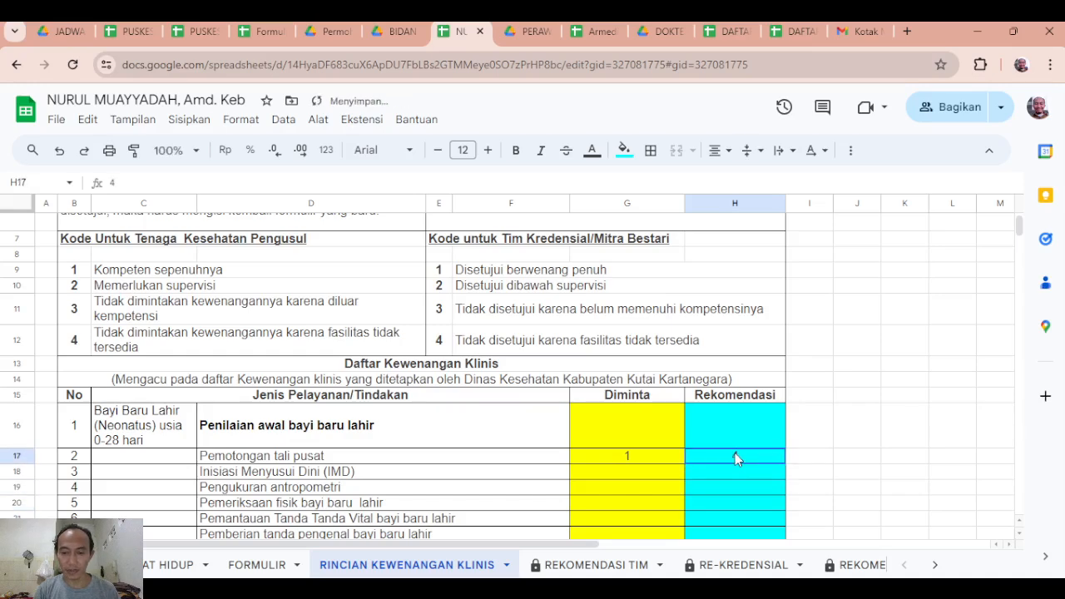
{"action": "left_click", "coordinate": [735, 455]}
Clear the Rekomendasi and Diminta codes in the Pemotongan tali pusat row.
{"action": "scroll", "coordinate": [727, 477], "scroll_direction": "down", "scroll_amount": 2}
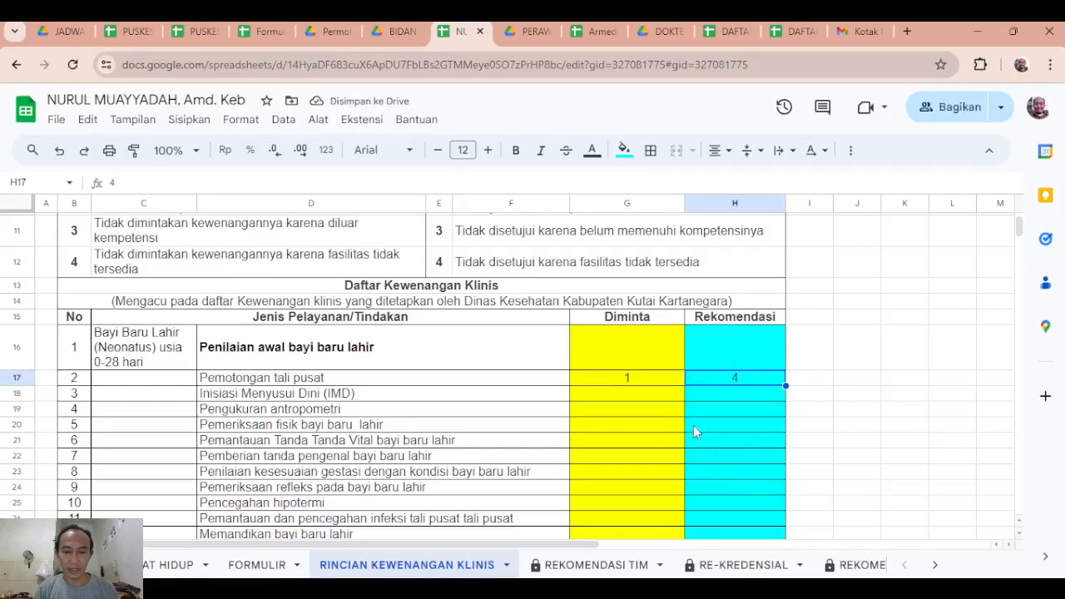
{"action": "scroll", "coordinate": [642, 415], "scroll_direction": "down", "scroll_amount": 2}
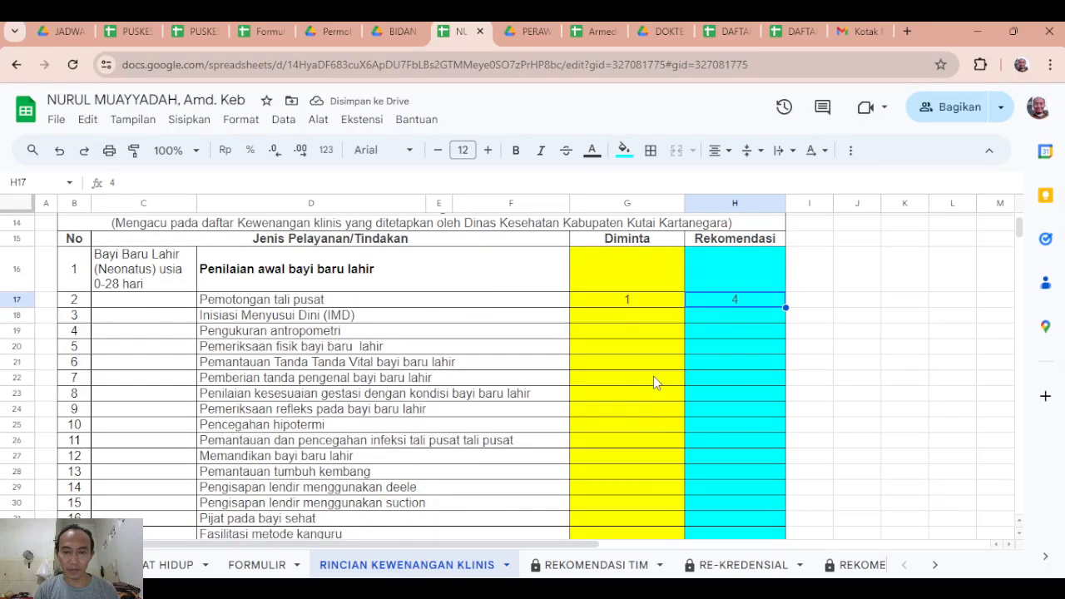
{"action": "scroll", "coordinate": [722, 401], "scroll_direction": "up", "scroll_amount": 1}
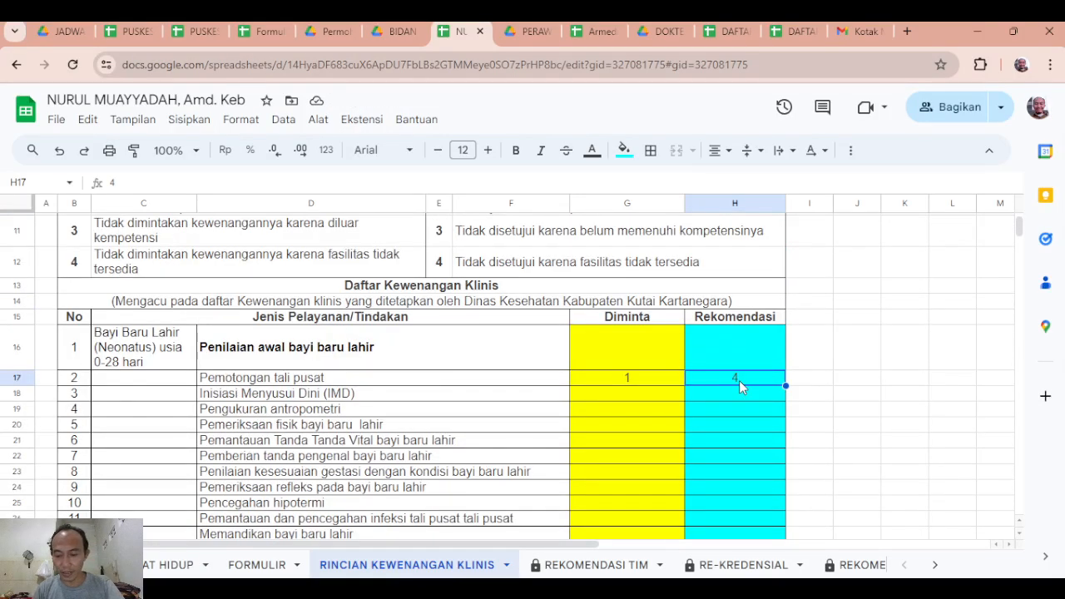
{"action": "key", "text": "Delete"}
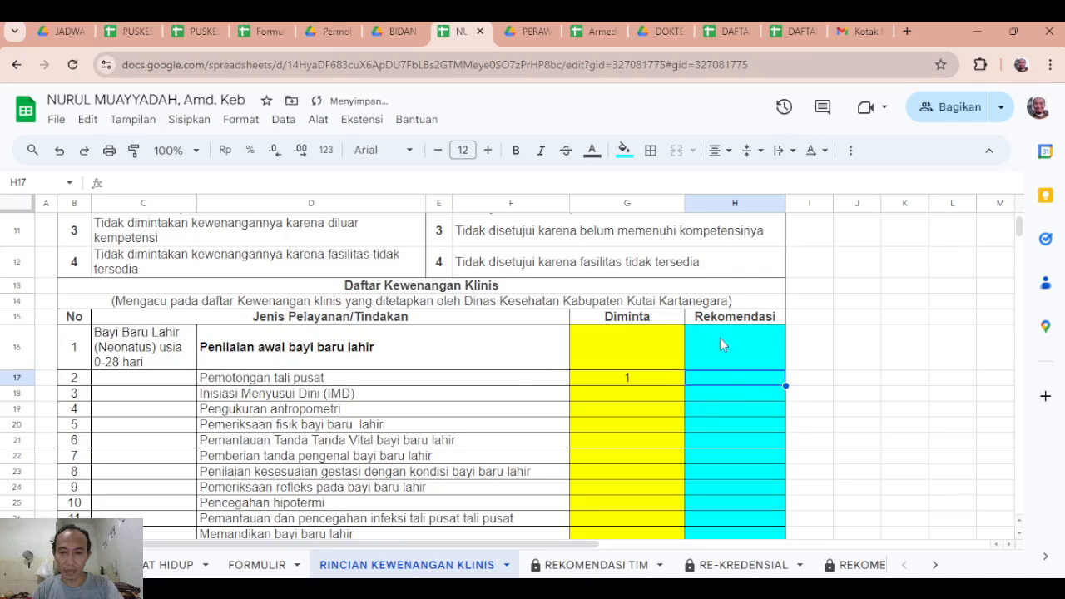
{"action": "left_click", "coordinate": [624, 380]}
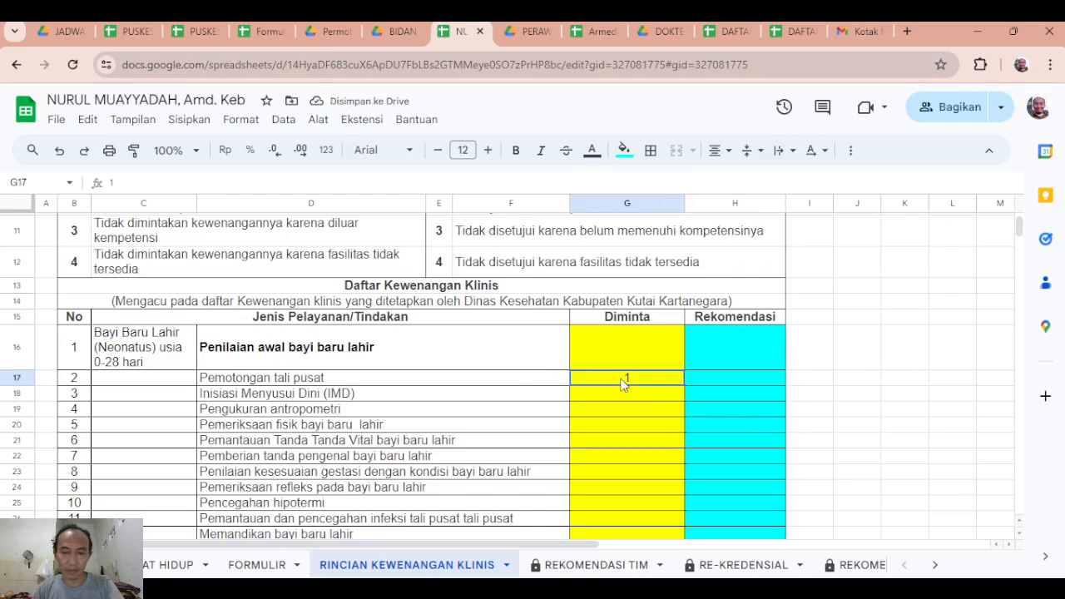
{"action": "key", "text": "Delete"}
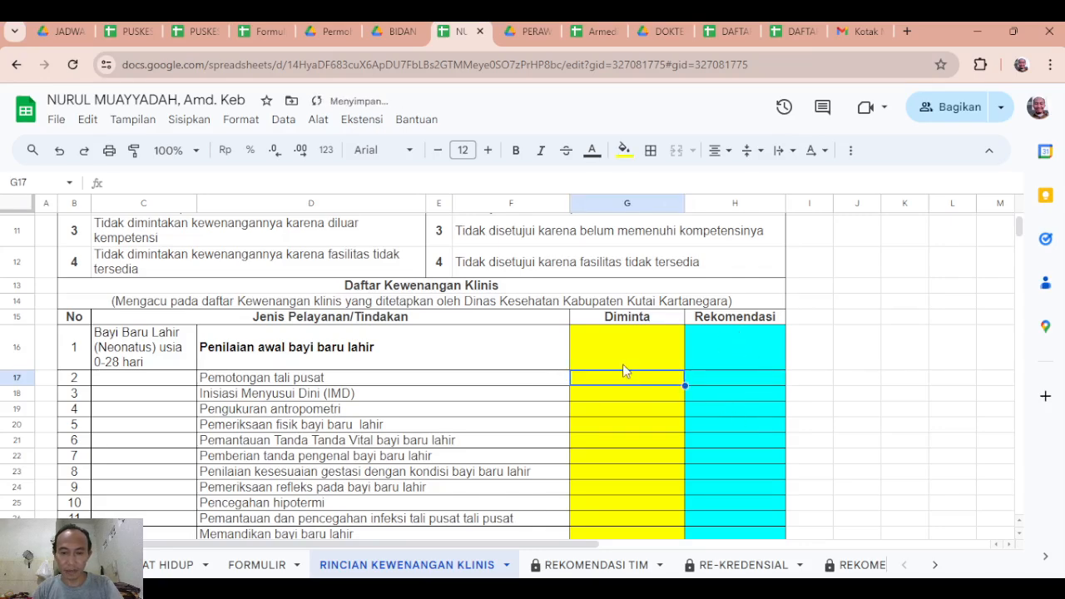
Review the remaining Jenis Pelayanan/Tindakan entries, the blank rows after item 333 and the Kewenangan Tambahan/Keterampilan Tambahan section.
{"action": "scroll", "coordinate": [631, 416], "scroll_direction": "down", "scroll_amount": 15}
{"action": "scroll", "coordinate": [626, 445], "scroll_direction": "down", "scroll_amount": 12}
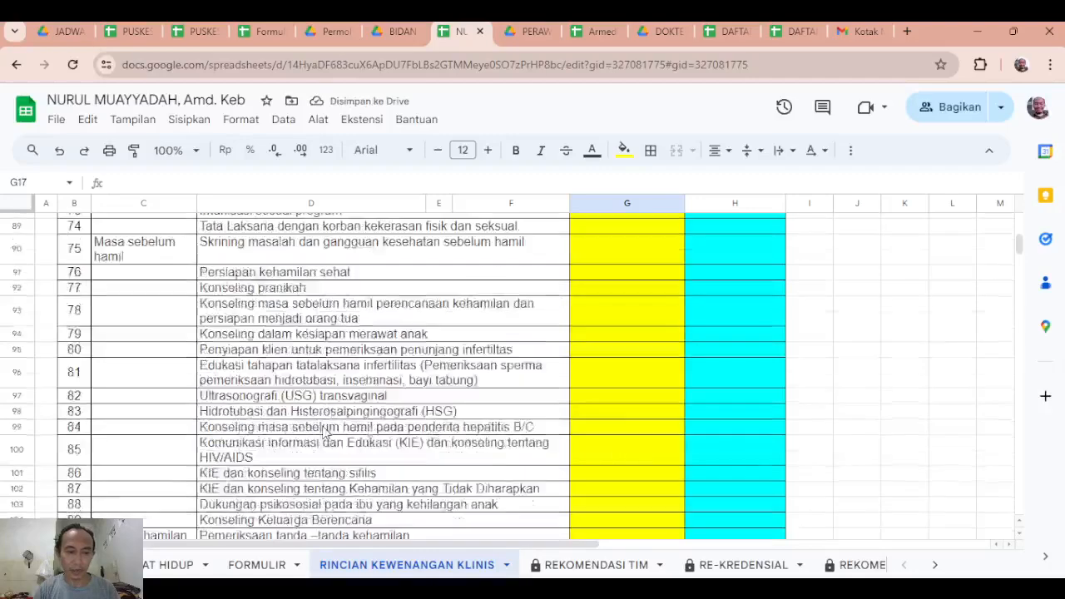
{"action": "left_click_drag", "start_coordinate": [1019, 253], "coordinate": [1031, 309]}
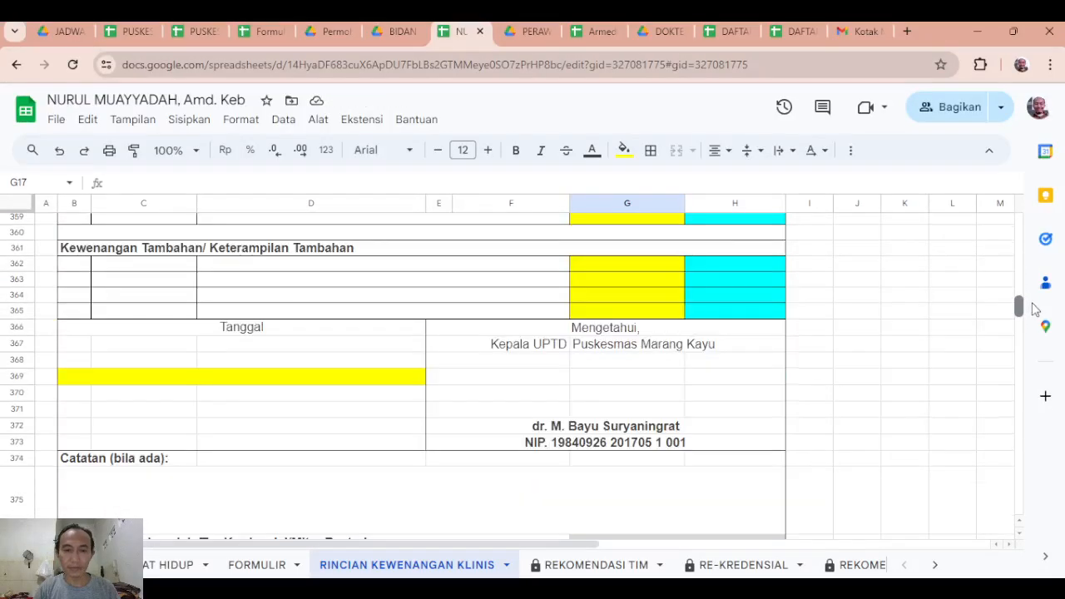
{"action": "scroll", "coordinate": [962, 326], "scroll_direction": "up", "scroll_amount": 5}
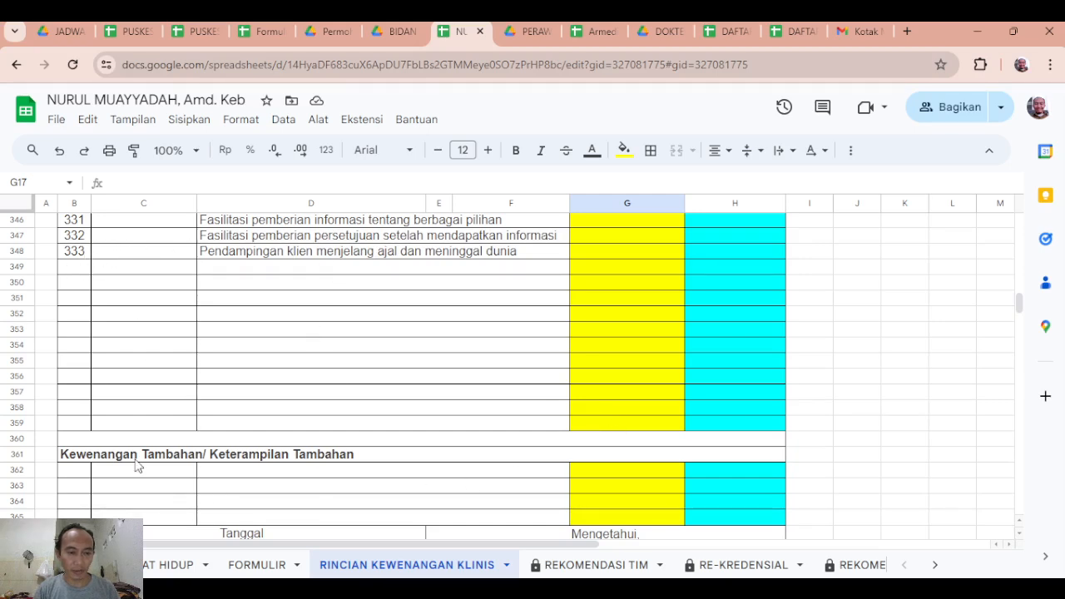
{"action": "scroll", "coordinate": [141, 461], "scroll_direction": "down", "scroll_amount": 1}
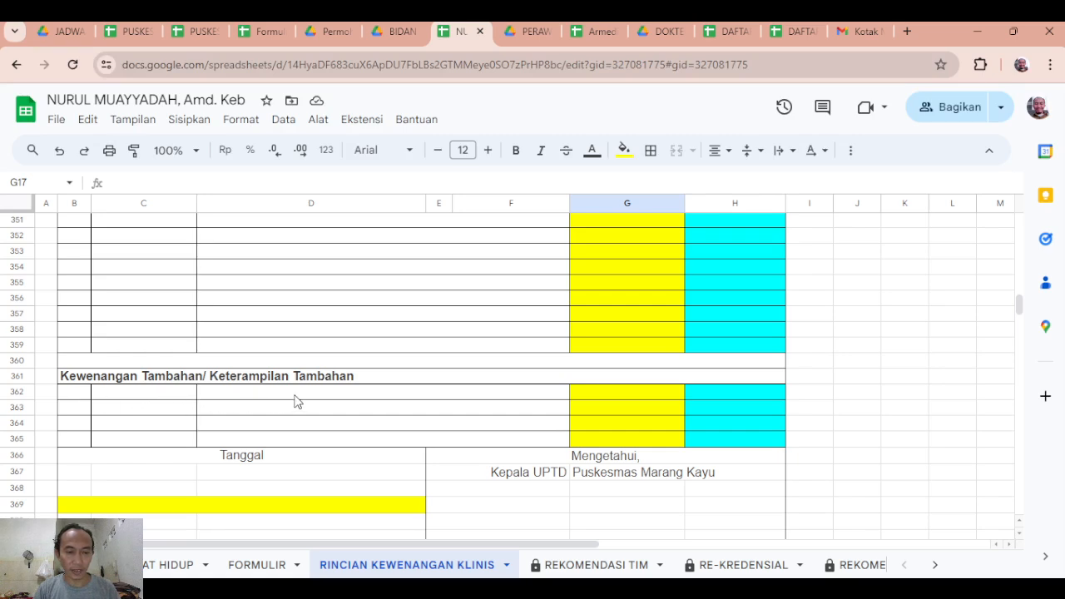
{"action": "scroll", "coordinate": [287, 360], "scroll_direction": "up", "scroll_amount": 2}
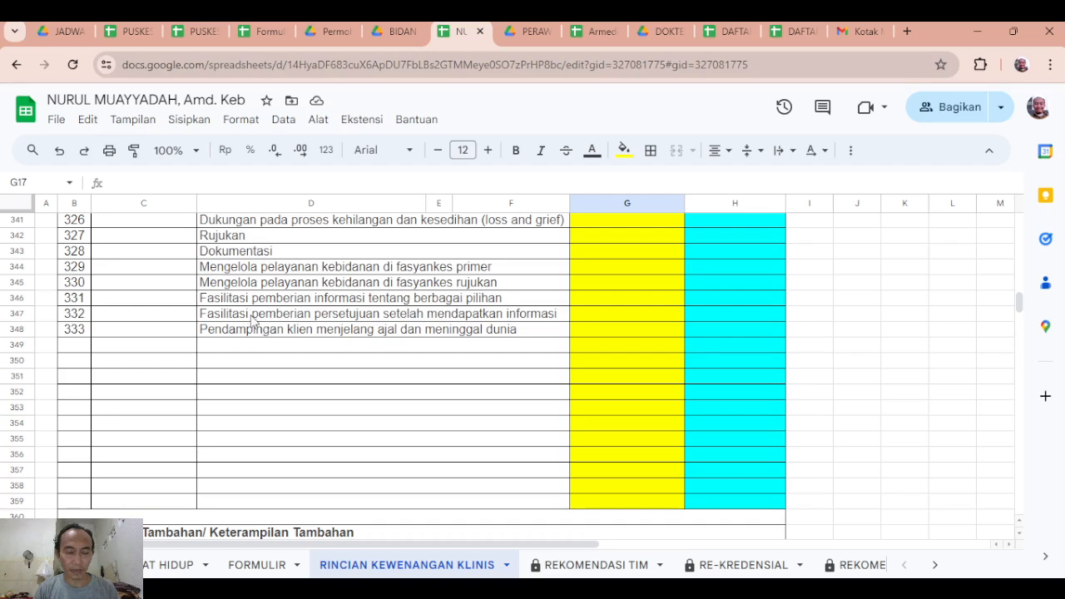
{"action": "scroll", "coordinate": [253, 320], "scroll_direction": "down", "scroll_amount": 1}
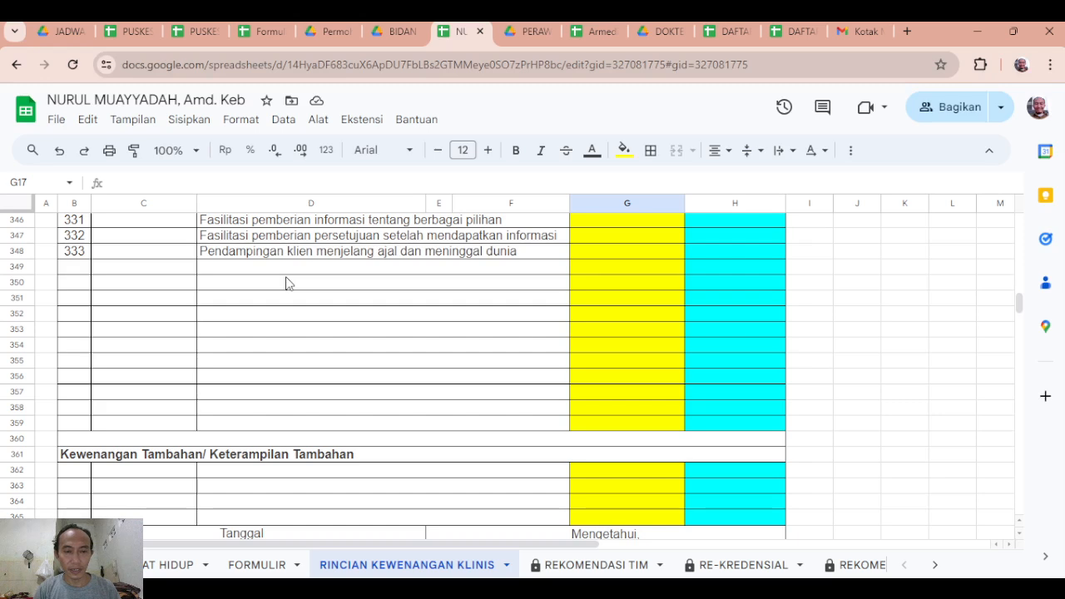
{"action": "scroll", "coordinate": [274, 258], "scroll_direction": "down", "scroll_amount": 1}
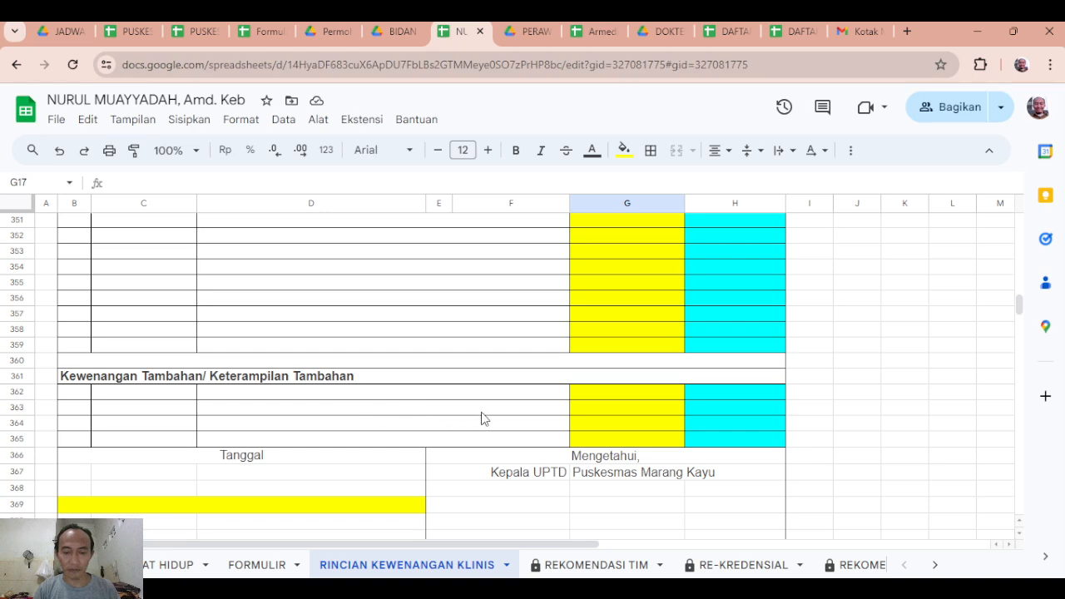
{"action": "scroll", "coordinate": [612, 405], "scroll_direction": "down", "scroll_amount": 1}
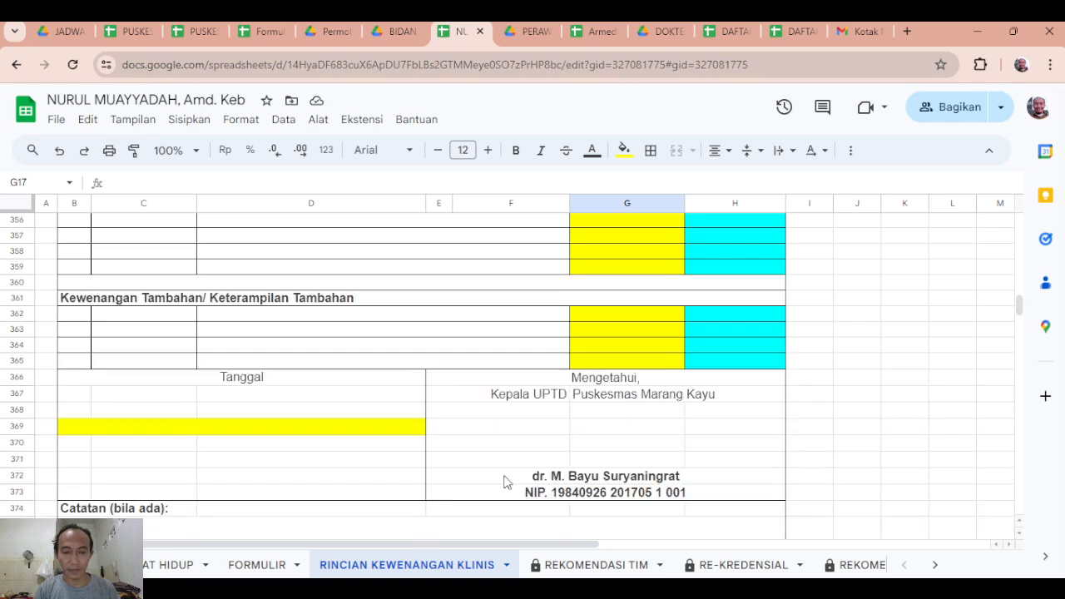
Examine the yellow Tanggal cell, the Catatan area and the Daftar Tim Kredensial/Mitra Bestari table at the end of RINCIAN KEWENANGAN KLINIS.
{"action": "left_click", "coordinate": [256, 431]}
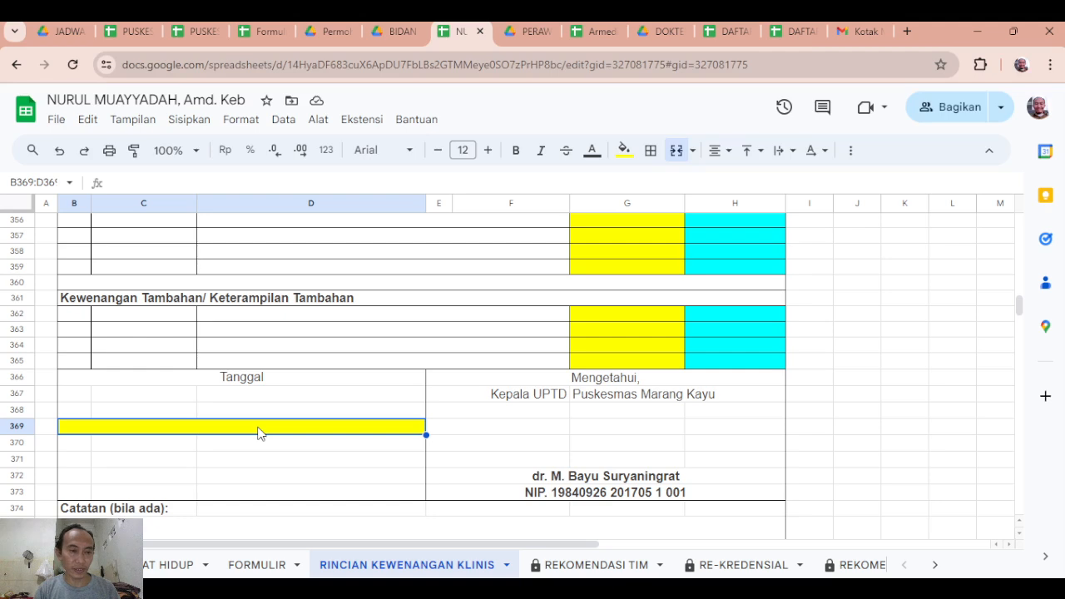
{"action": "scroll", "coordinate": [316, 442], "scroll_direction": "down", "scroll_amount": 2}
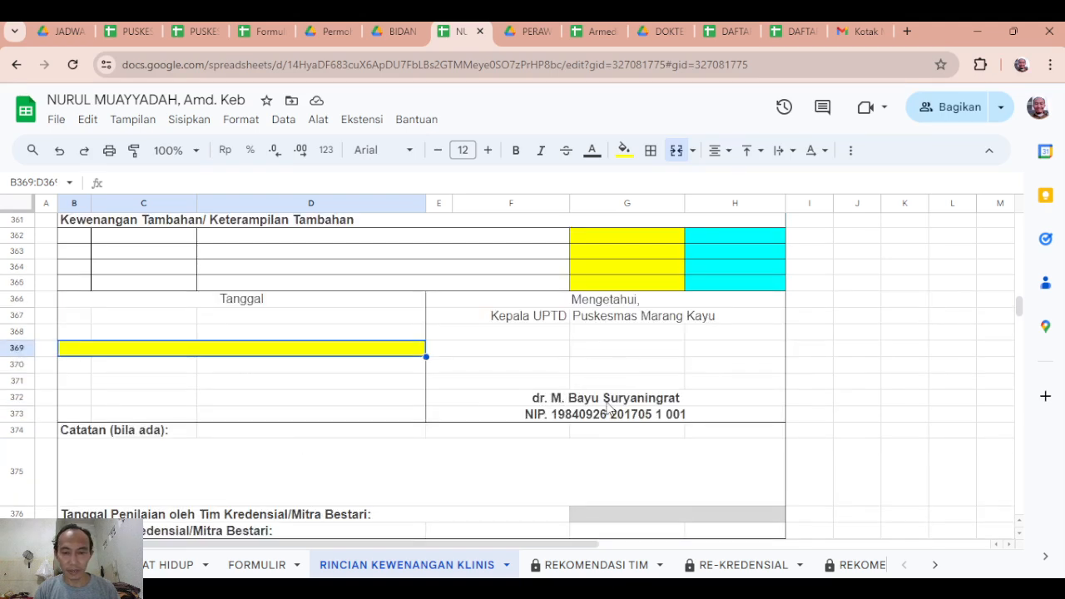
{"action": "scroll", "coordinate": [569, 376], "scroll_direction": "down", "scroll_amount": 4}
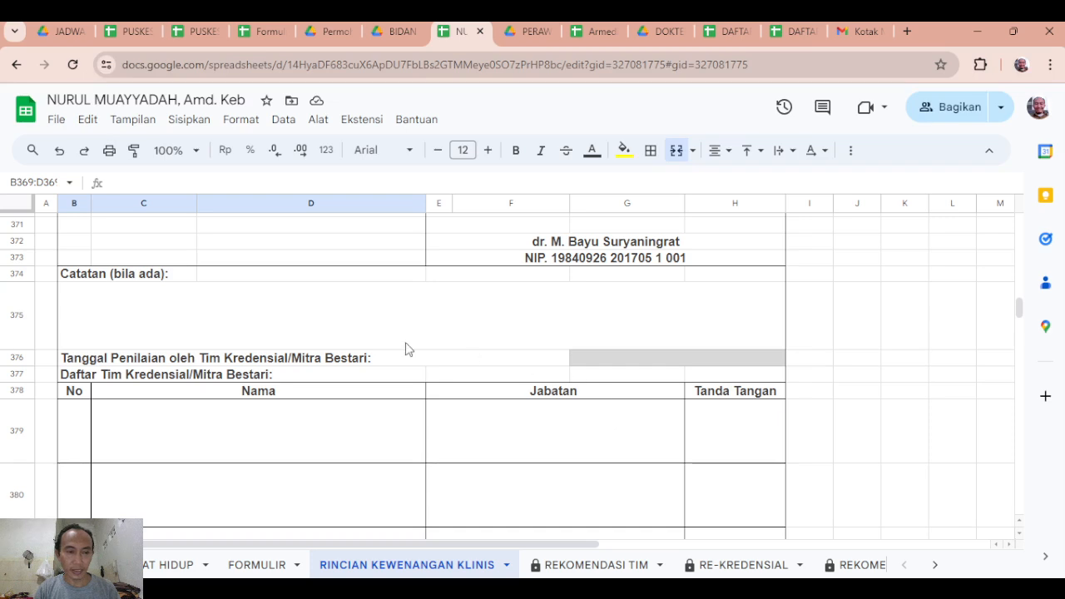
{"action": "scroll", "coordinate": [252, 387], "scroll_direction": "down", "scroll_amount": 3}
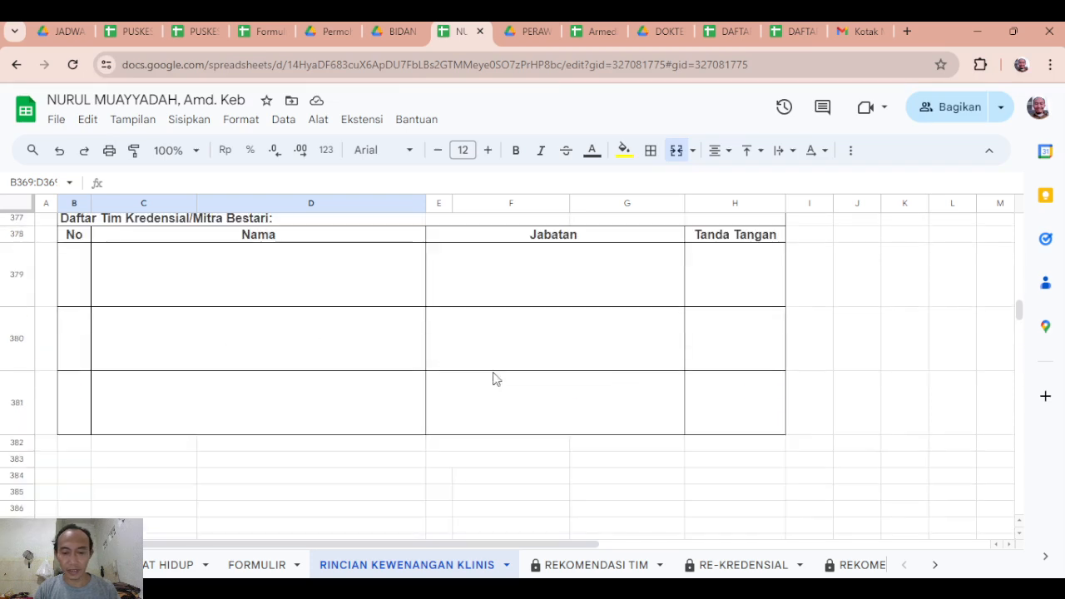
Review the REKOMENDASI TIM sheet and check the result options offered for "dengan hasil" without choosing one.
{"action": "left_click", "coordinate": [594, 569]}
{"action": "scroll", "coordinate": [539, 491], "scroll_direction": "down", "scroll_amount": 3}
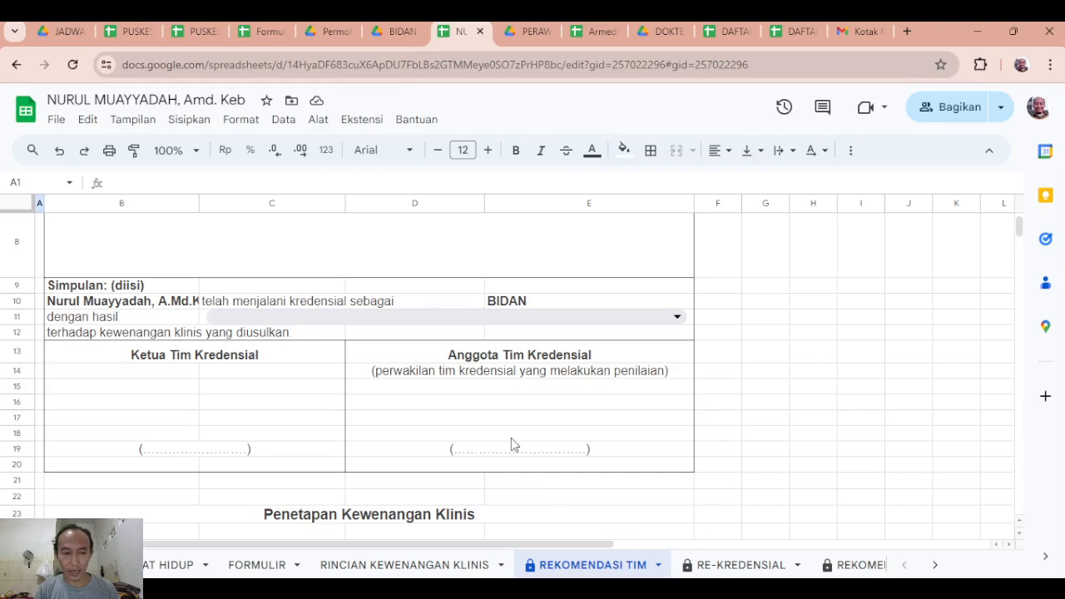
{"action": "scroll", "coordinate": [553, 446], "scroll_direction": "up", "scroll_amount": 3}
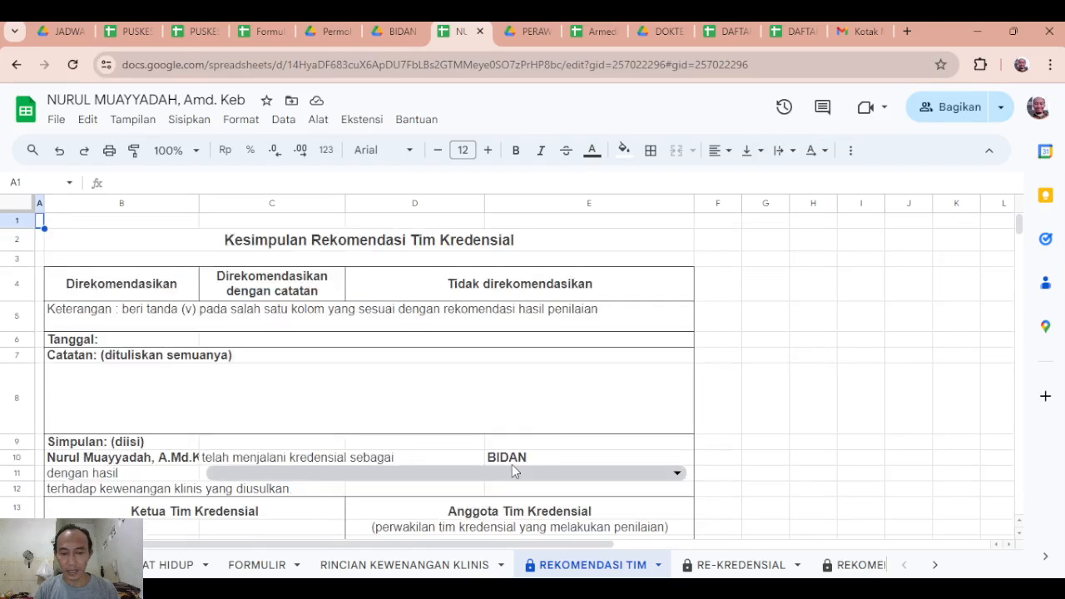
{"action": "scroll", "coordinate": [301, 395], "scroll_direction": "down", "scroll_amount": 1}
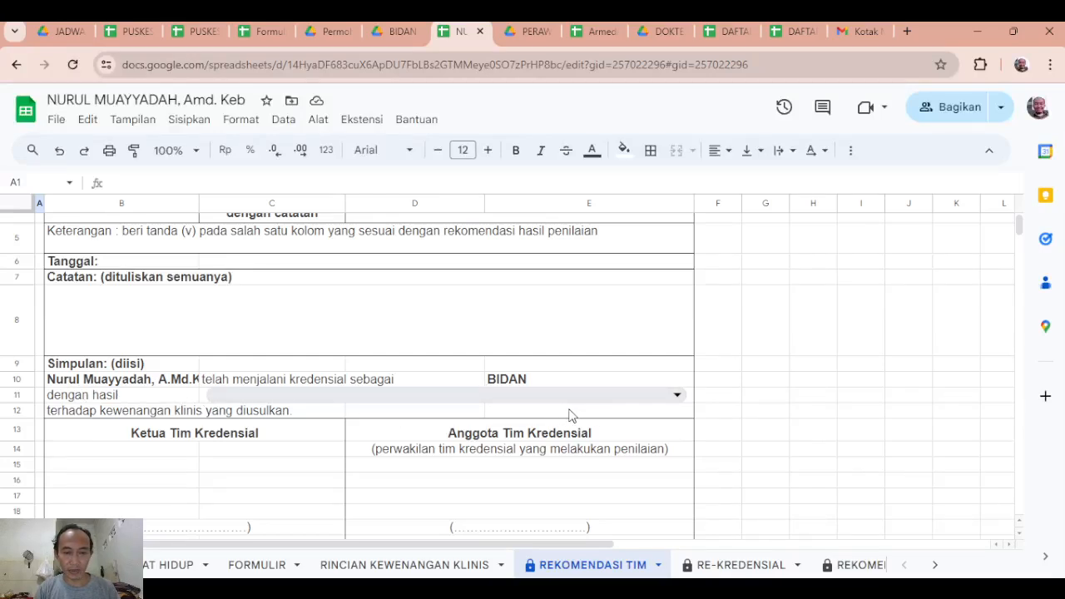
{"action": "left_click", "coordinate": [650, 403]}
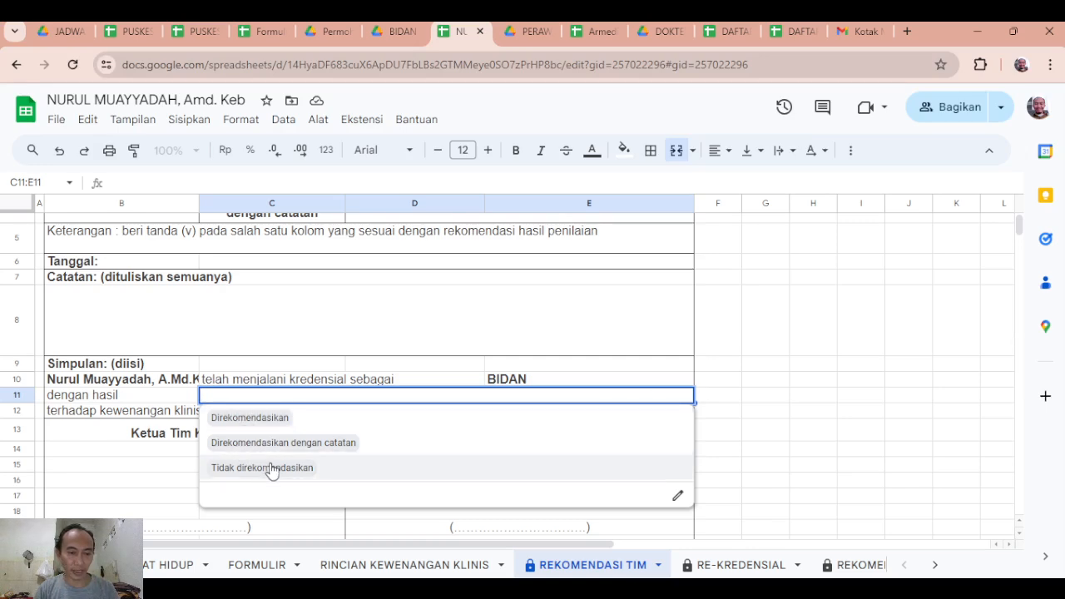
{"action": "left_click", "coordinate": [363, 337]}
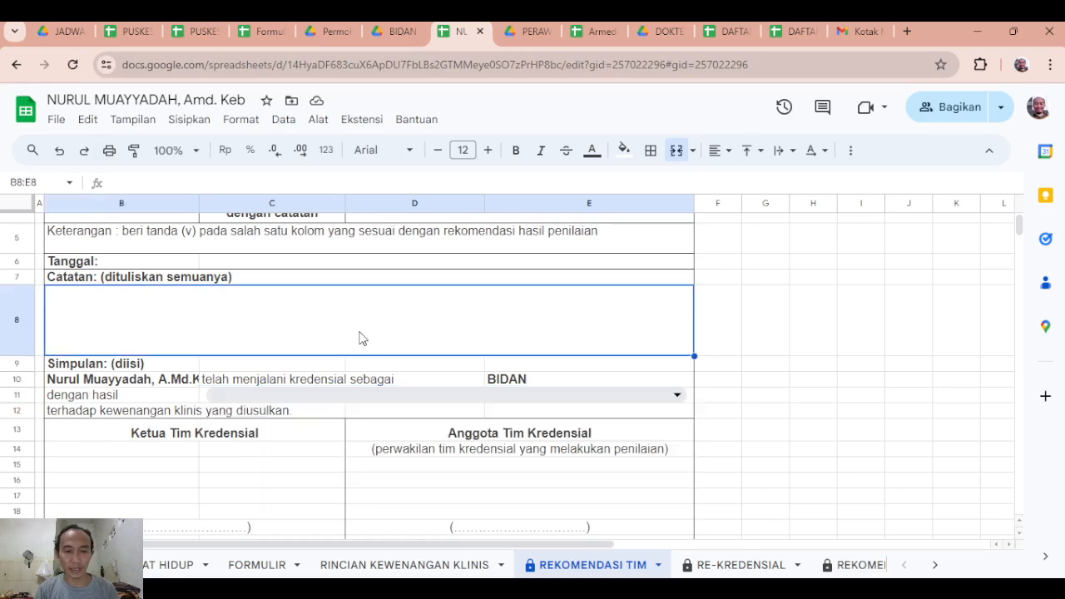
Look over the RE-KREDENSIAL sheet and read the letter on the REKOMENDASI KADIS sheet.
{"action": "left_click", "coordinate": [748, 565]}
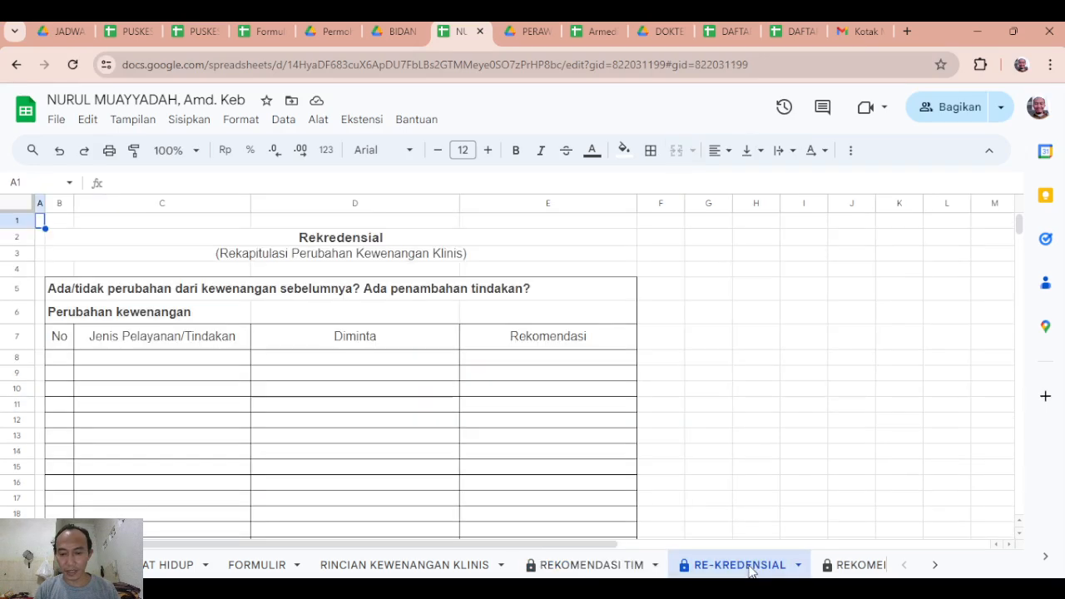
{"action": "left_click", "coordinate": [858, 566]}
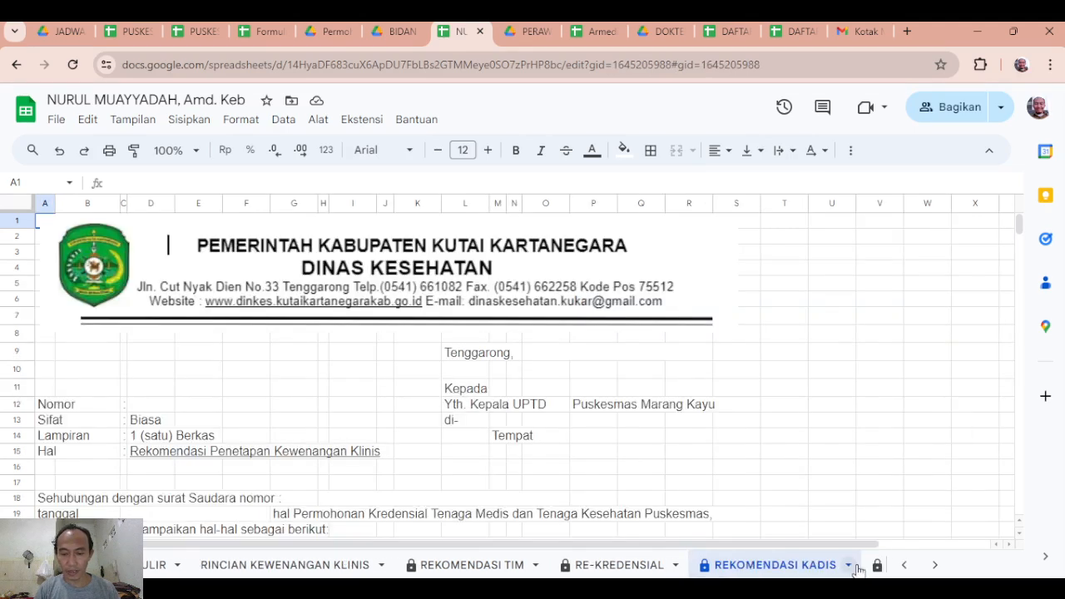
{"action": "scroll", "coordinate": [599, 456], "scroll_direction": "down", "scroll_amount": 3}
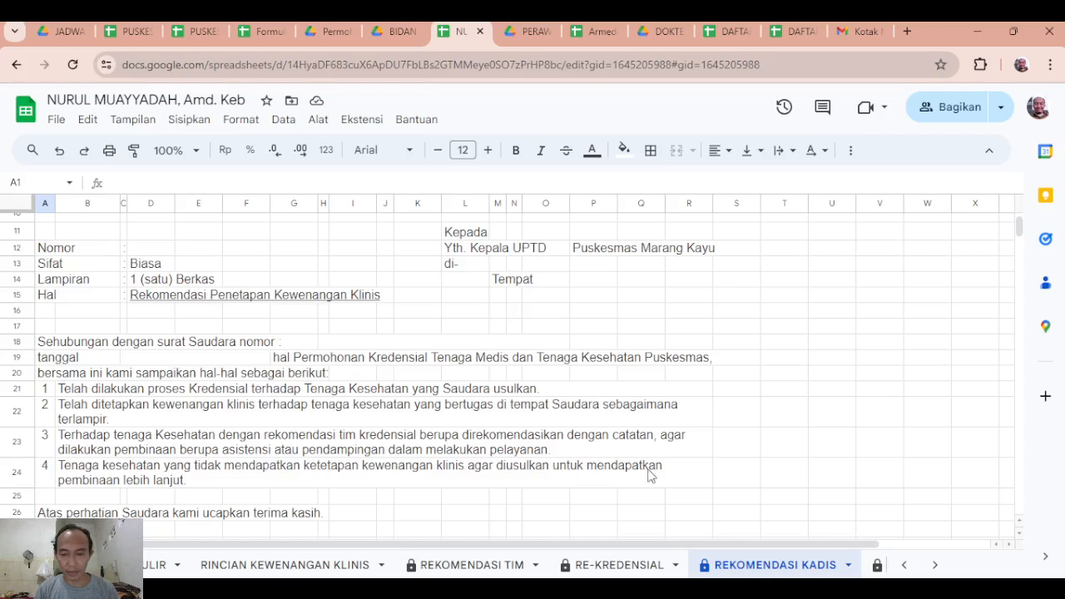
Open the LAMPIRAN REKOM KADIS sheet and inspect the NIP/NIK cell of the first health worker.
{"action": "left_click", "coordinate": [934, 565]}
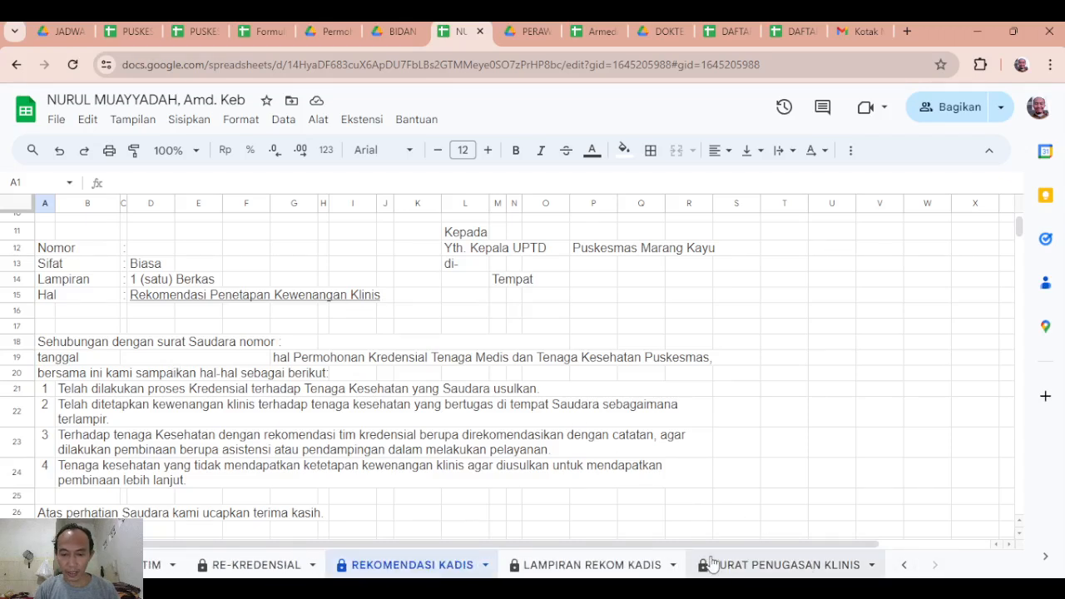
{"action": "left_click", "coordinate": [579, 566]}
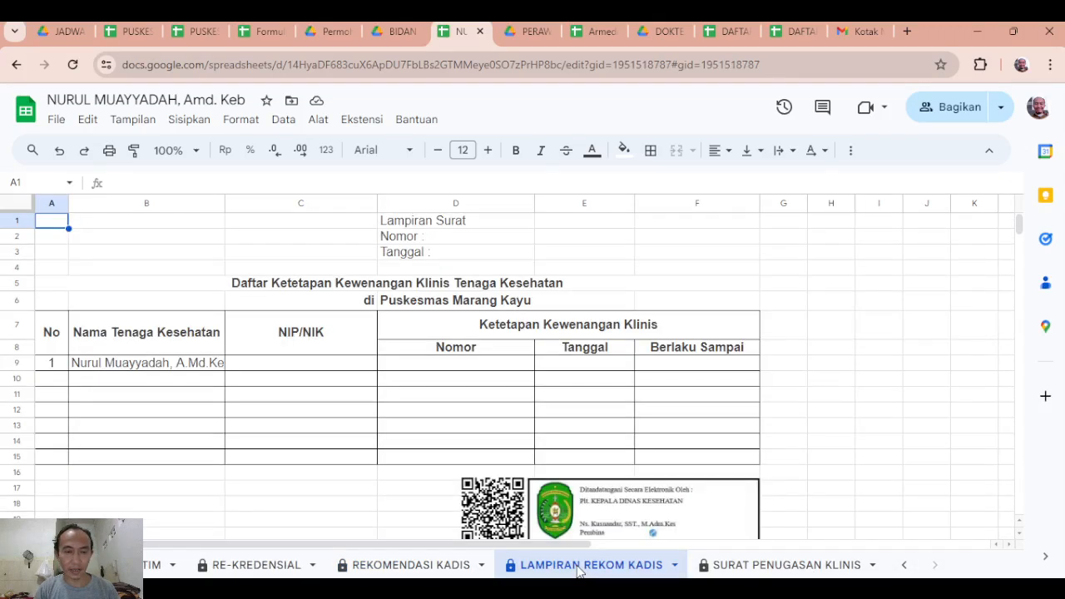
{"action": "left_click", "coordinate": [316, 368]}
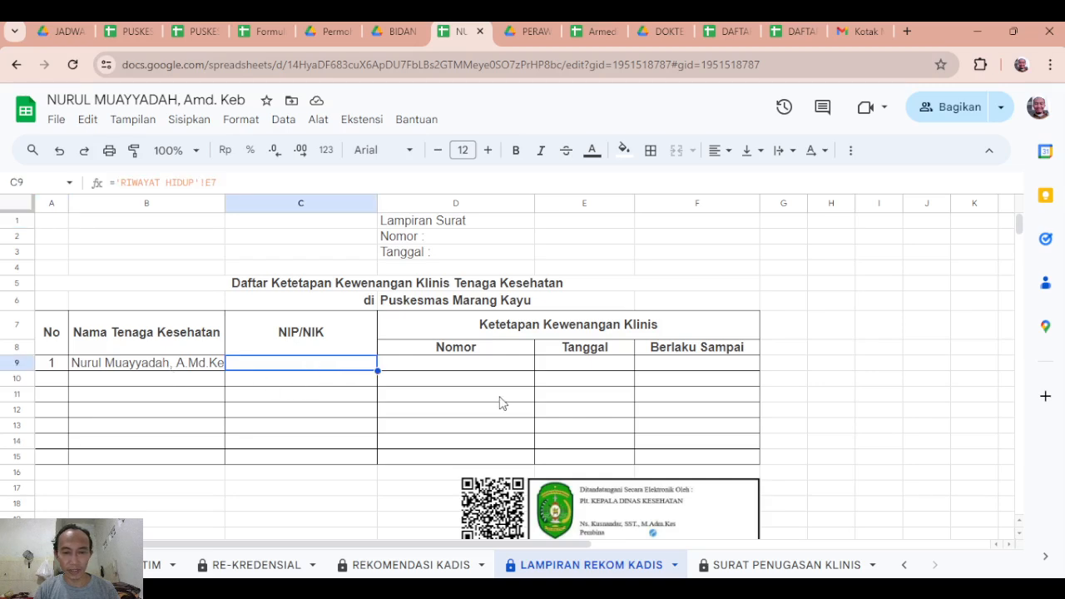
Check the first health worker's Nomor cell, then read the assignment letter on the SURAT PENUGASAN KLINIS sheet through its signature block.
{"action": "left_click", "coordinate": [468, 368]}
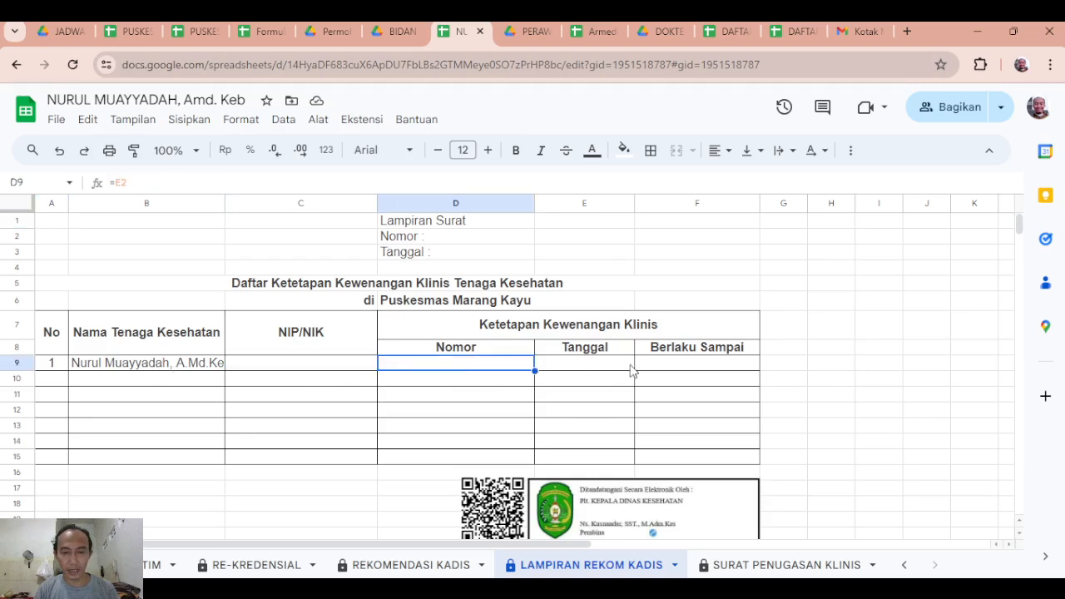
{"action": "left_click", "coordinate": [784, 553]}
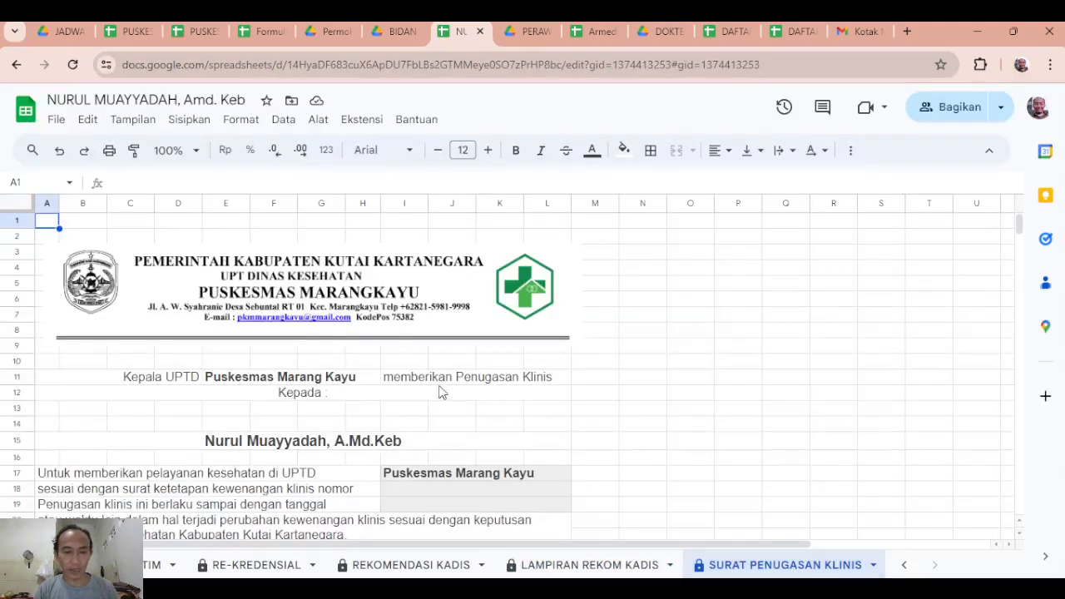
{"action": "scroll", "coordinate": [441, 391], "scroll_direction": "down", "scroll_amount": 2}
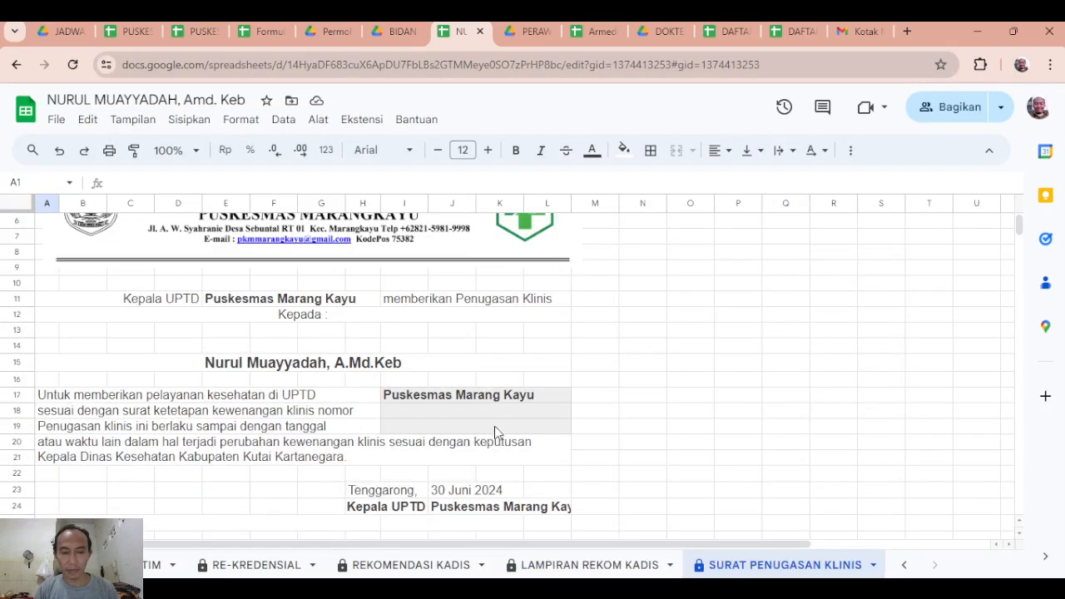
{"action": "scroll", "coordinate": [499, 433], "scroll_direction": "down", "scroll_amount": 2}
{"action": "scroll", "coordinate": [499, 432], "scroll_direction": "up", "scroll_amount": 2}
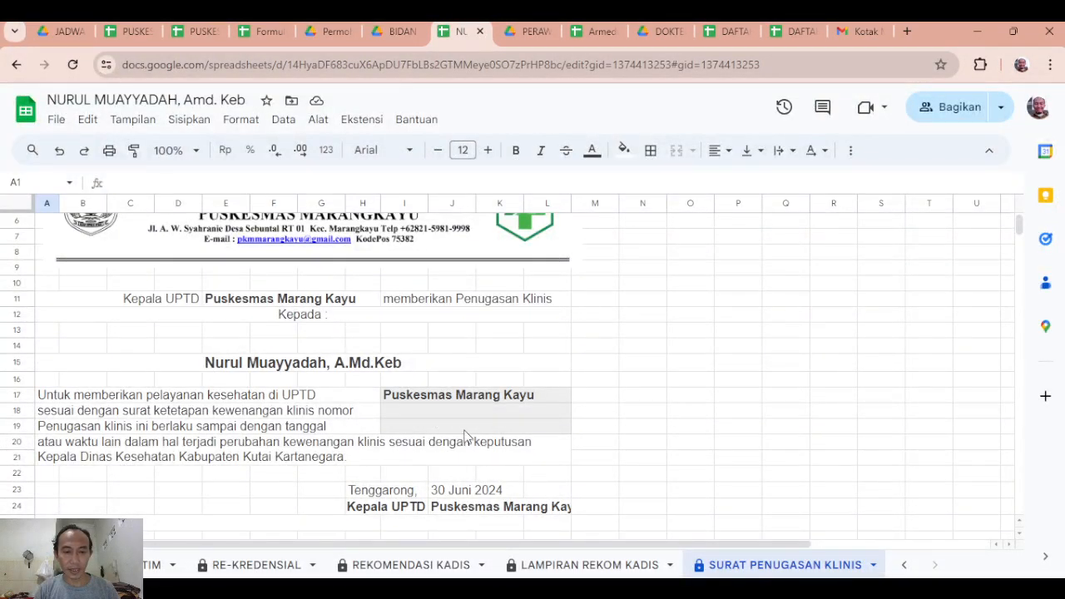
{"action": "scroll", "coordinate": [464, 437], "scroll_direction": "up", "scroll_amount": 2}
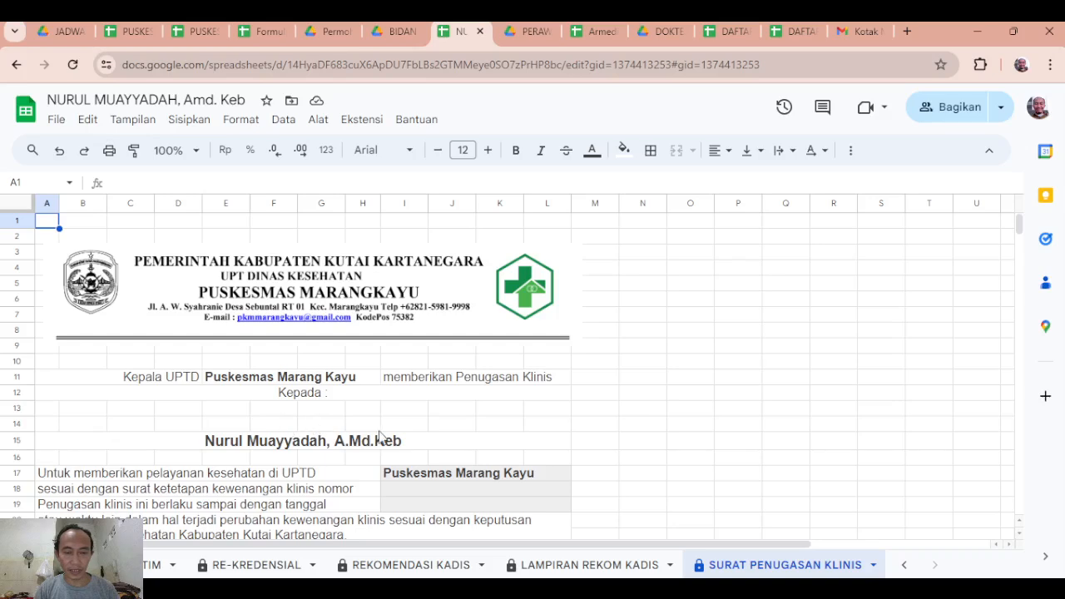
{"action": "scroll", "coordinate": [409, 428], "scroll_direction": "down", "scroll_amount": 5}
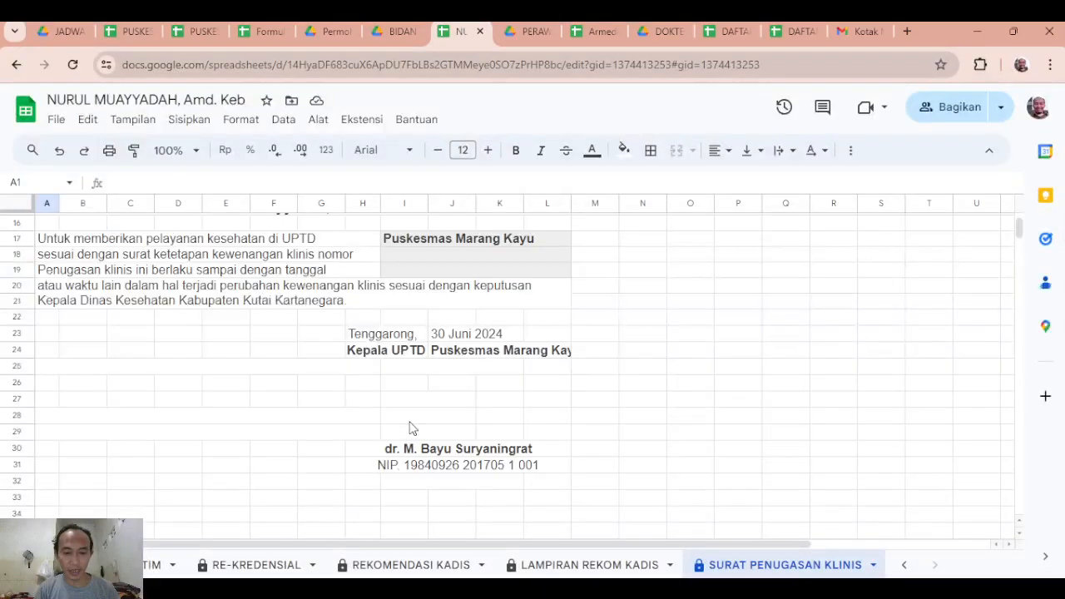
Return to the RINCIAN KEWENANGAN KLINIS sheet and look back through the competency list from its end up to the code explanations.
{"action": "left_click", "coordinate": [907, 568]}
{"action": "left_click", "coordinate": [478, 565]}
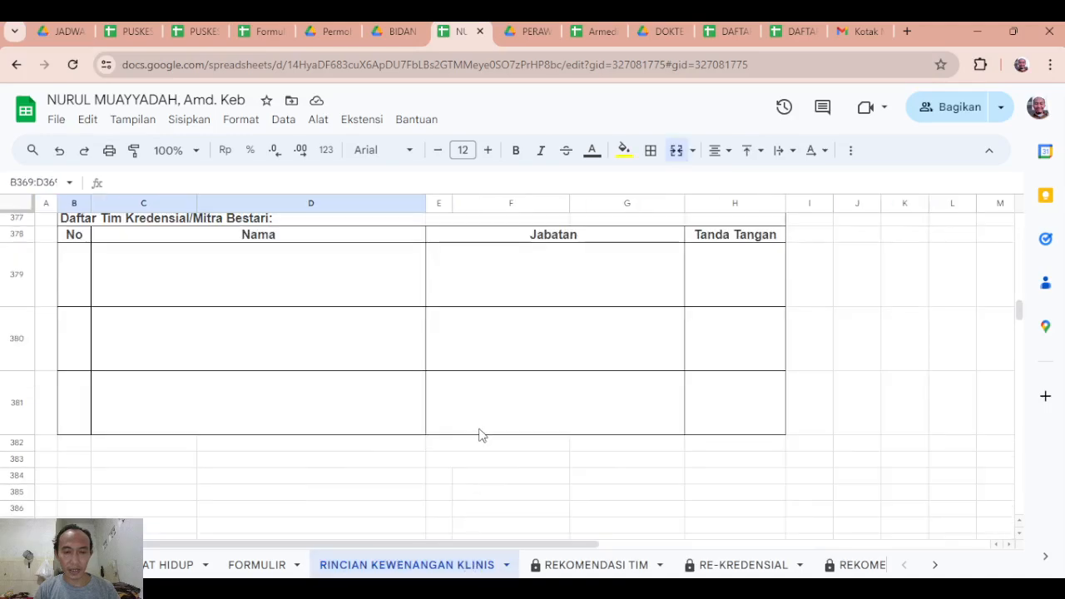
{"action": "scroll", "coordinate": [481, 434], "scroll_direction": "up", "scroll_amount": 5}
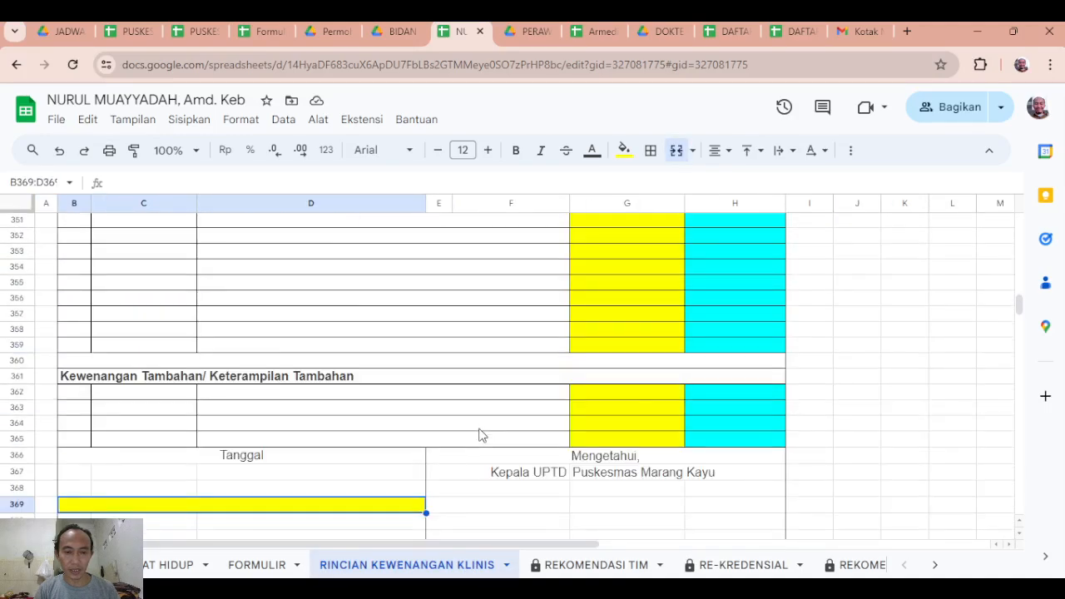
{"action": "scroll", "coordinate": [481, 434], "scroll_direction": "down", "scroll_amount": 1}
{"action": "scroll", "coordinate": [481, 434], "scroll_direction": "up", "scroll_amount": 15}
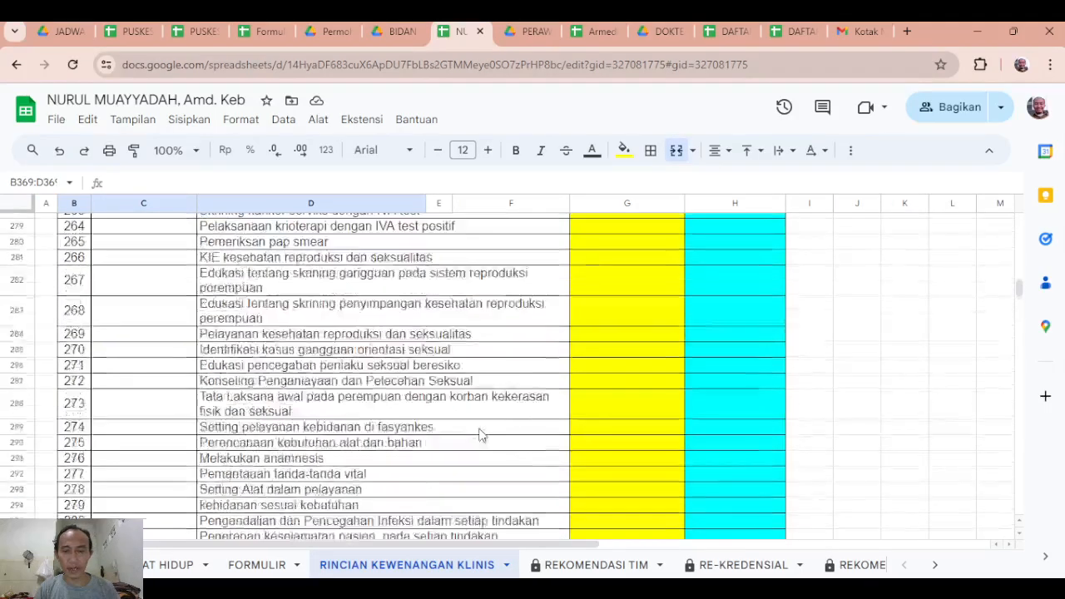
{"action": "scroll", "coordinate": [480, 434], "scroll_direction": "up", "scroll_amount": 20}
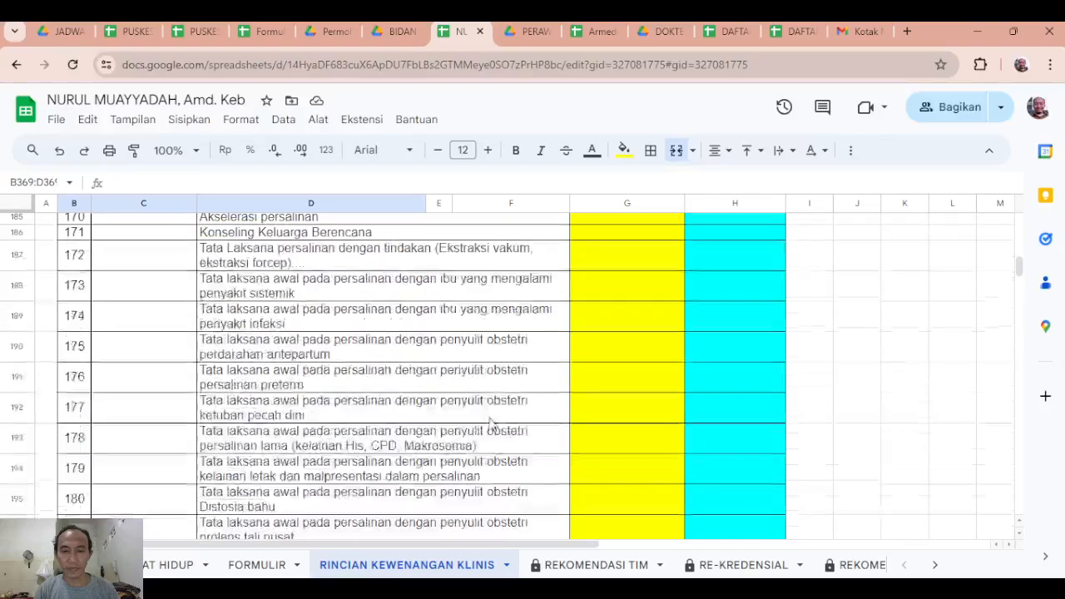
{"action": "scroll", "coordinate": [491, 424], "scroll_direction": "up", "scroll_amount": 20}
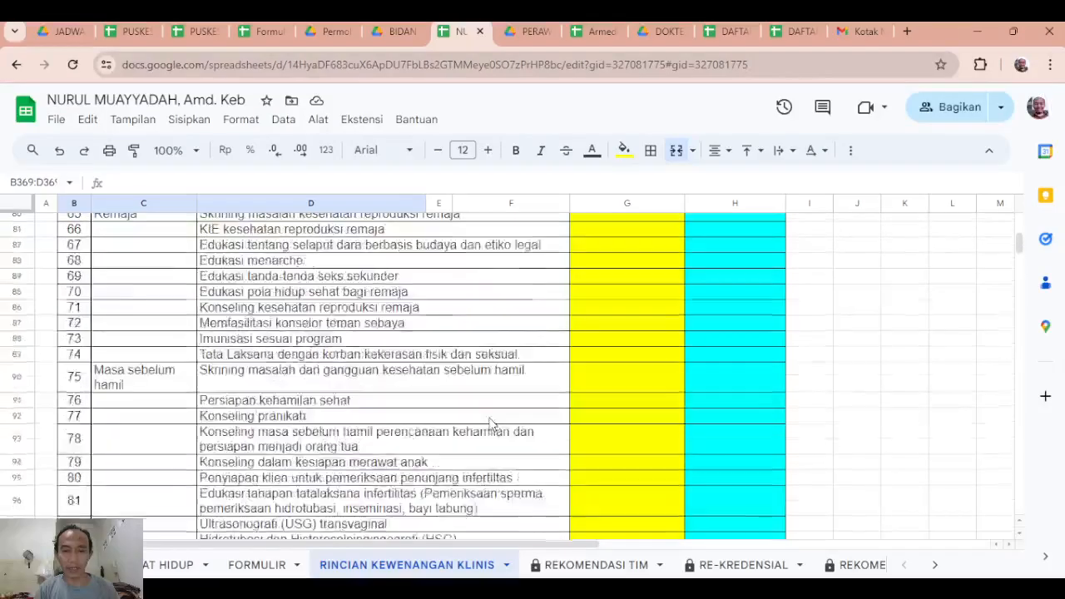
{"action": "scroll", "coordinate": [491, 423], "scroll_direction": "up", "scroll_amount": 20}
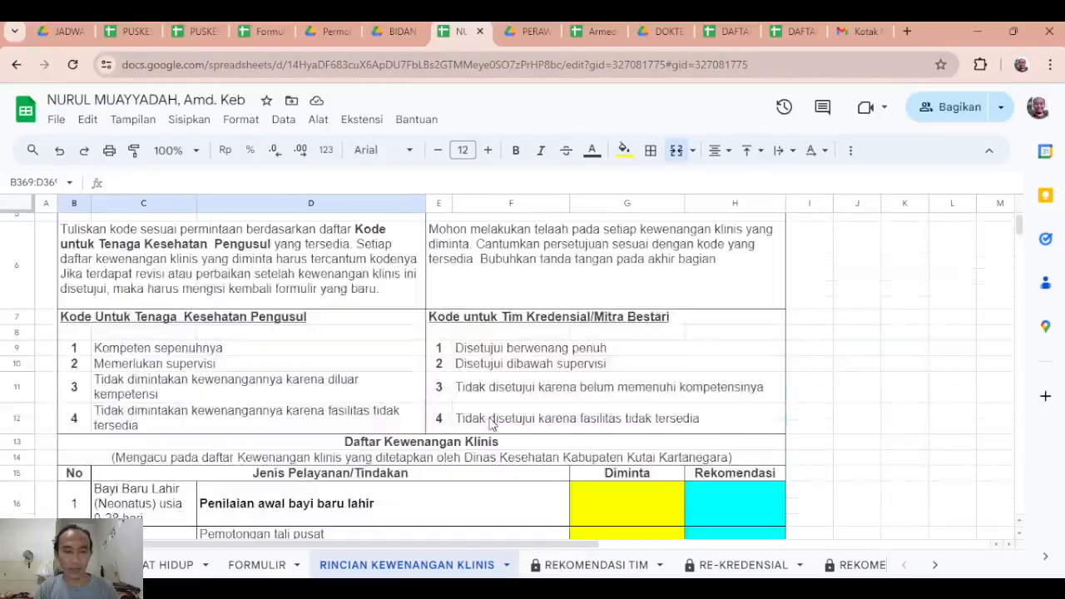
Review the newborn care items against the Diminta column and codes, checking the Pemantauan tumbuh kembang and Pemotongan tali pusat entries.
{"action": "scroll", "coordinate": [596, 420], "scroll_direction": "down", "scroll_amount": 1}
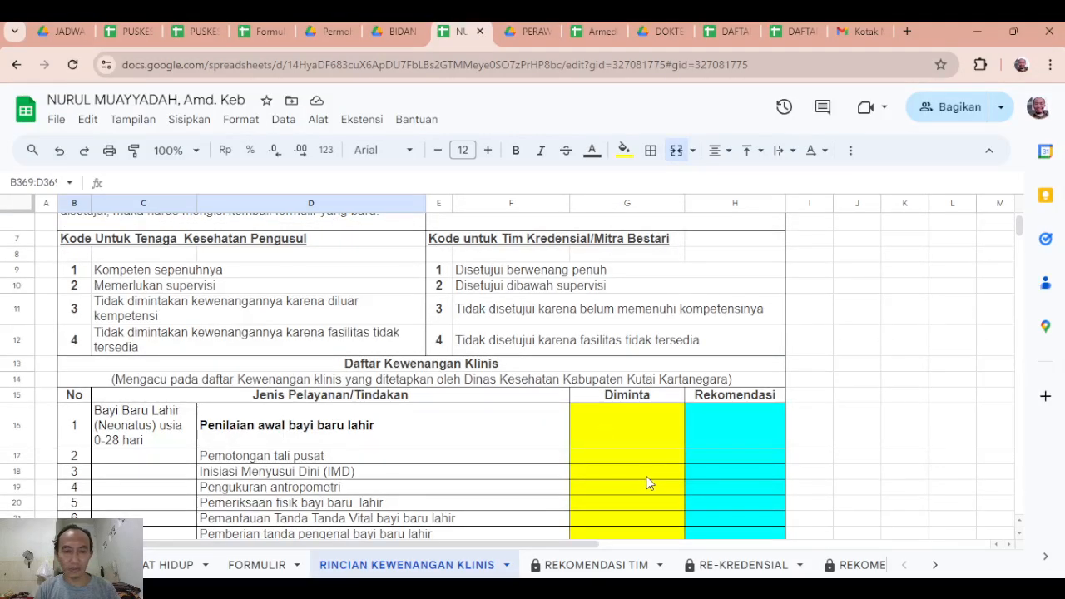
{"action": "scroll", "coordinate": [674, 483], "scroll_direction": "down", "scroll_amount": 1}
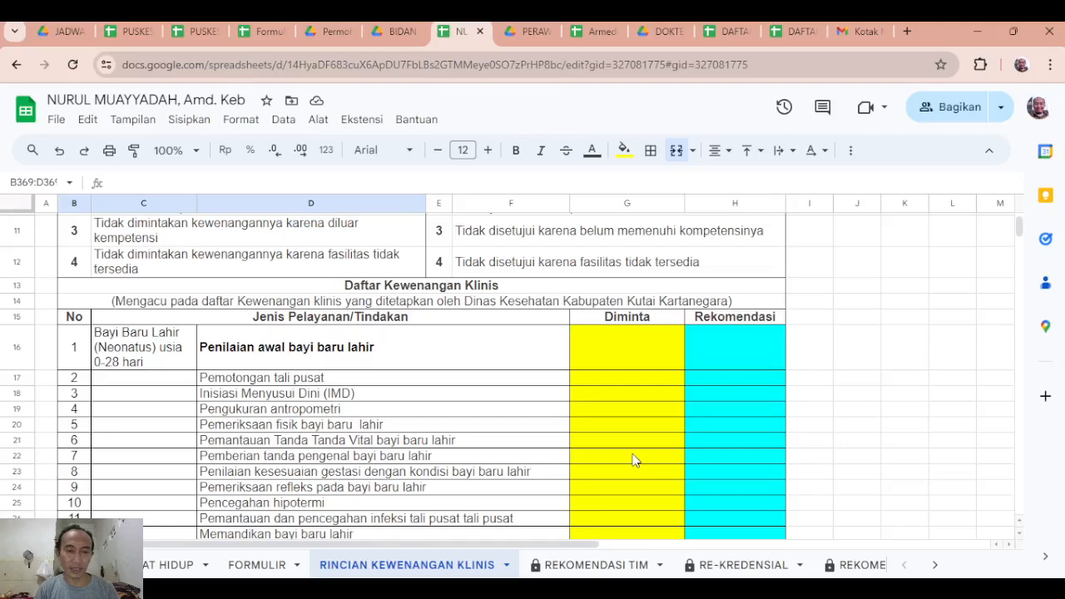
{"action": "scroll", "coordinate": [453, 474], "scroll_direction": "down", "scroll_amount": 1}
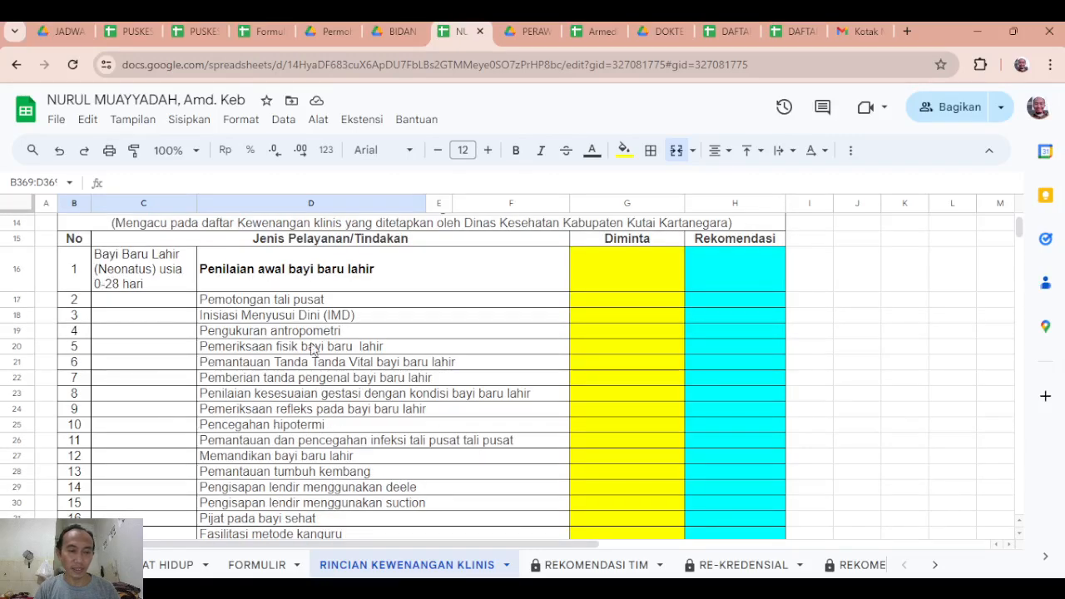
{"action": "scroll", "coordinate": [329, 405], "scroll_direction": "down", "scroll_amount": 1}
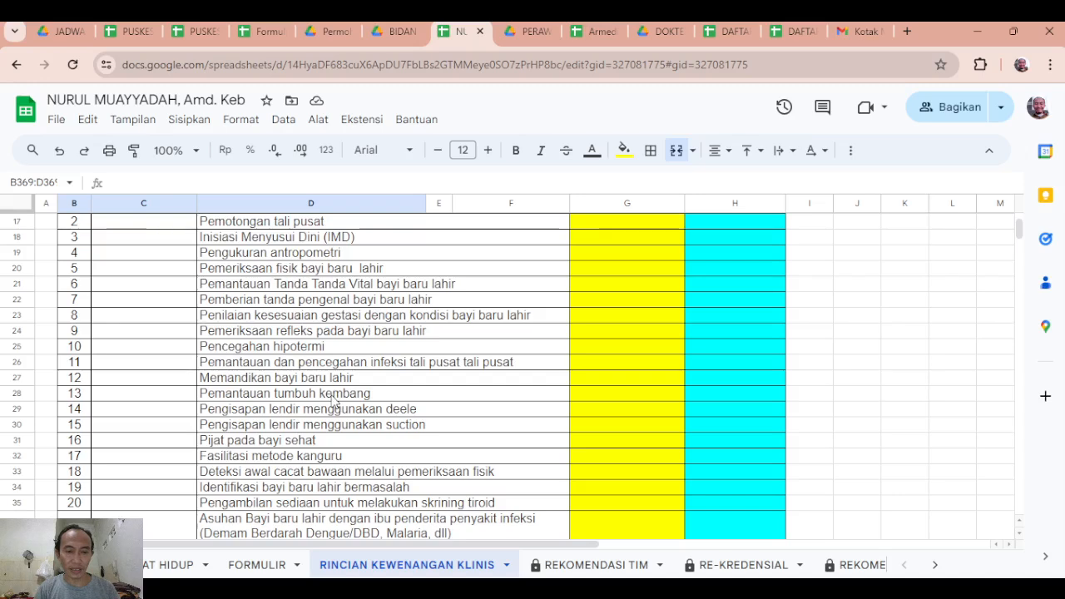
{"action": "left_click", "coordinate": [607, 400]}
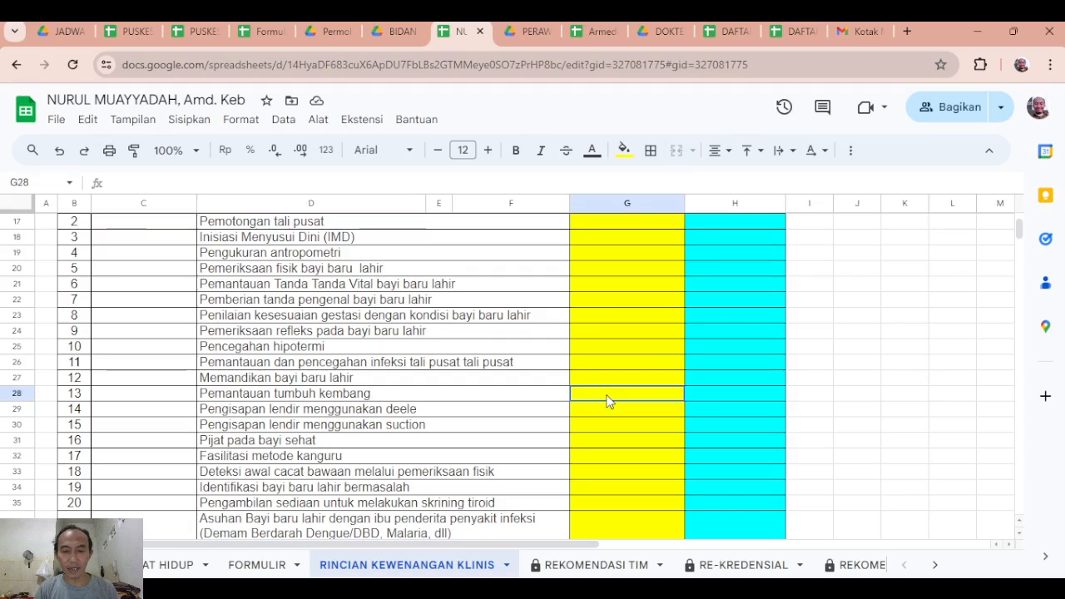
{"action": "left_click", "coordinate": [476, 401]}
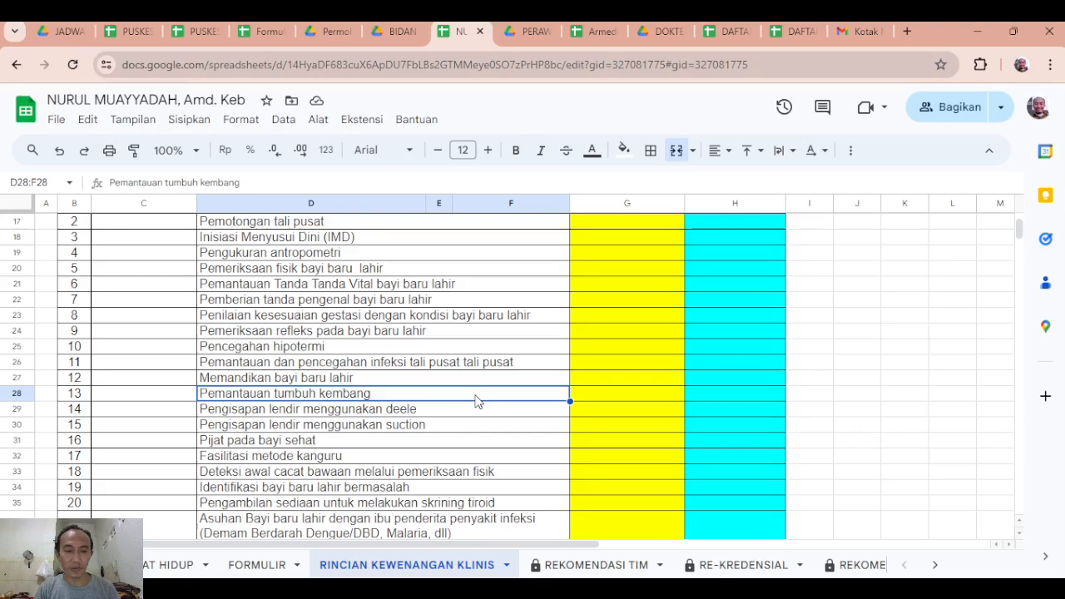
{"action": "scroll", "coordinate": [427, 403], "scroll_direction": "up", "scroll_amount": 3}
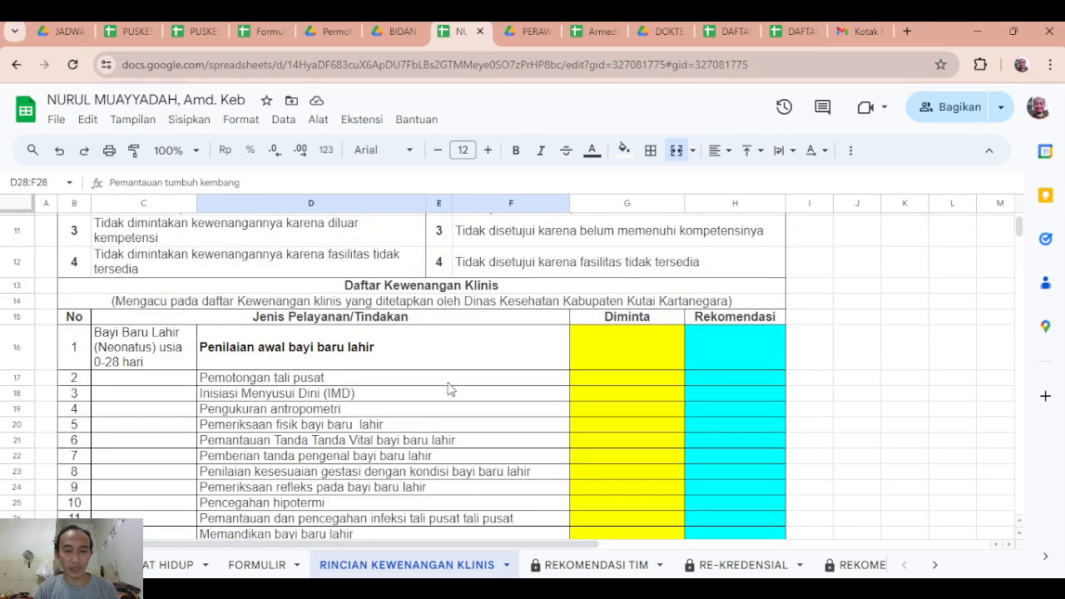
{"action": "scroll", "coordinate": [447, 389], "scroll_direction": "up", "scroll_amount": 2}
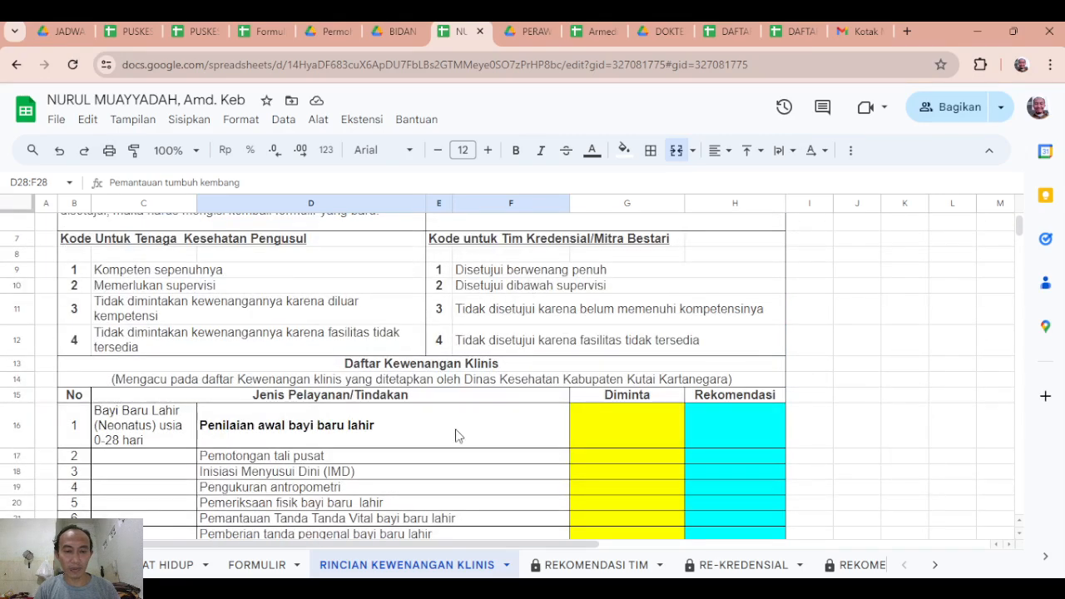
{"action": "scroll", "coordinate": [456, 436], "scroll_direction": "down", "scroll_amount": 2}
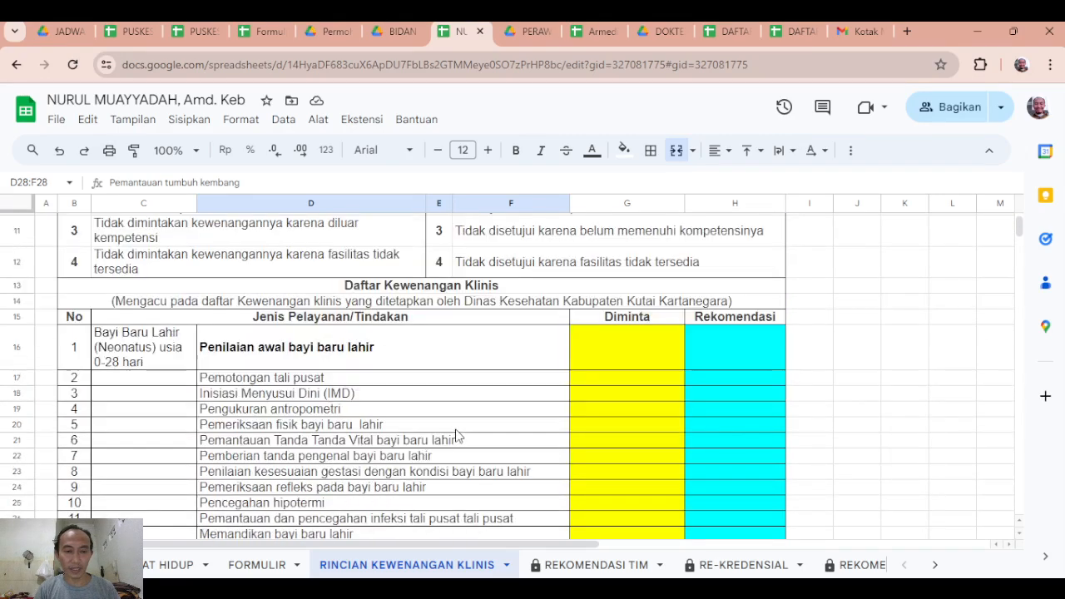
{"action": "left_click", "coordinate": [326, 382]}
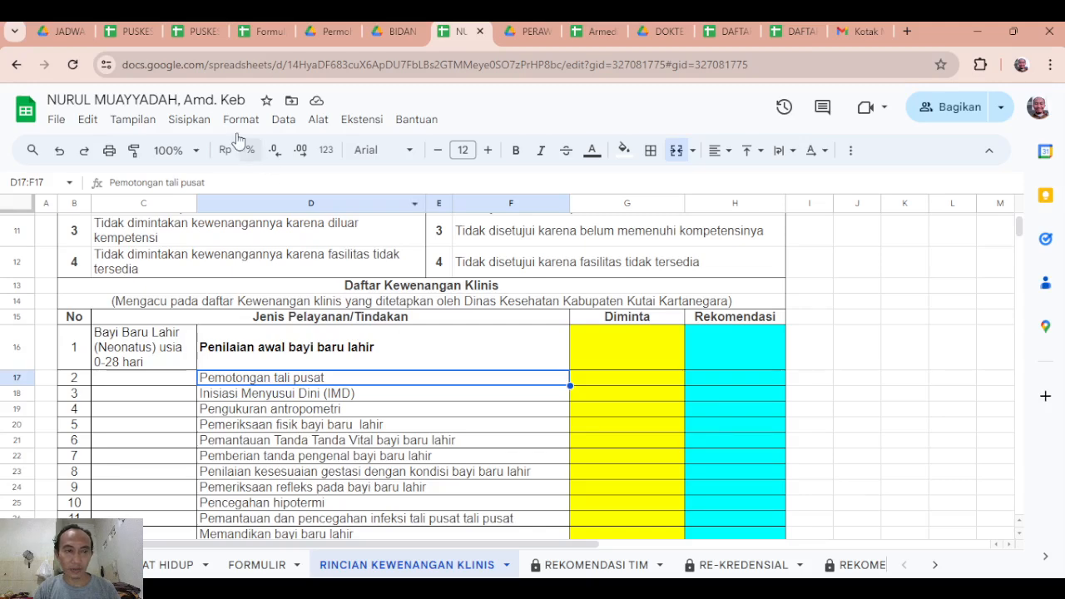
Switch to the PUSKESMAS MARANG KAYU schedule and check the session-hours note and the first health worker's JAM (SESUAI KESEPAKATAN) cell.
{"action": "left_click", "coordinate": [146, 30]}
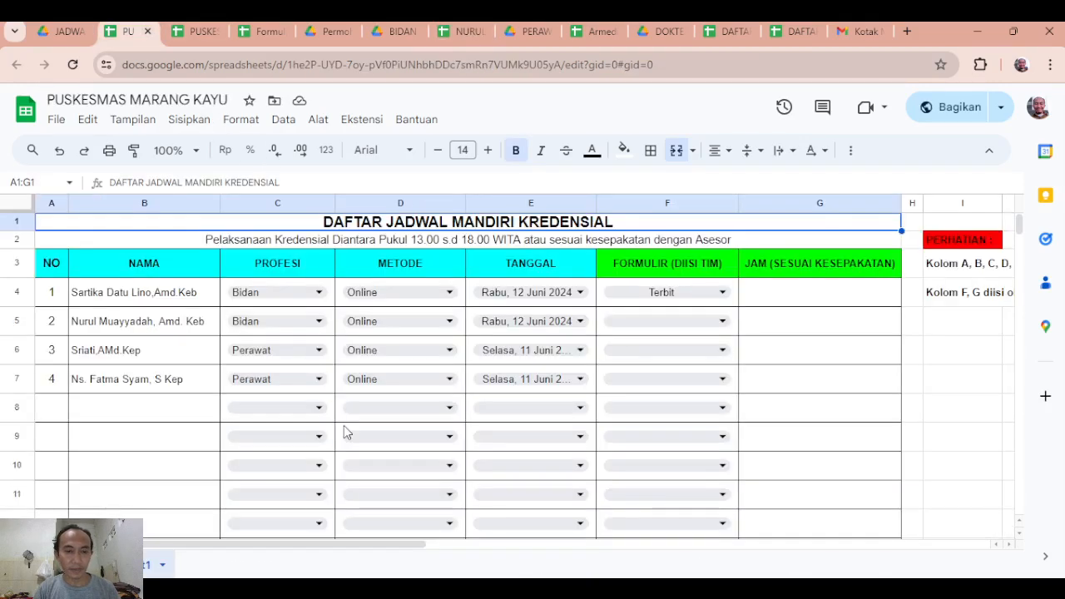
{"action": "left_click", "coordinate": [800, 301]}
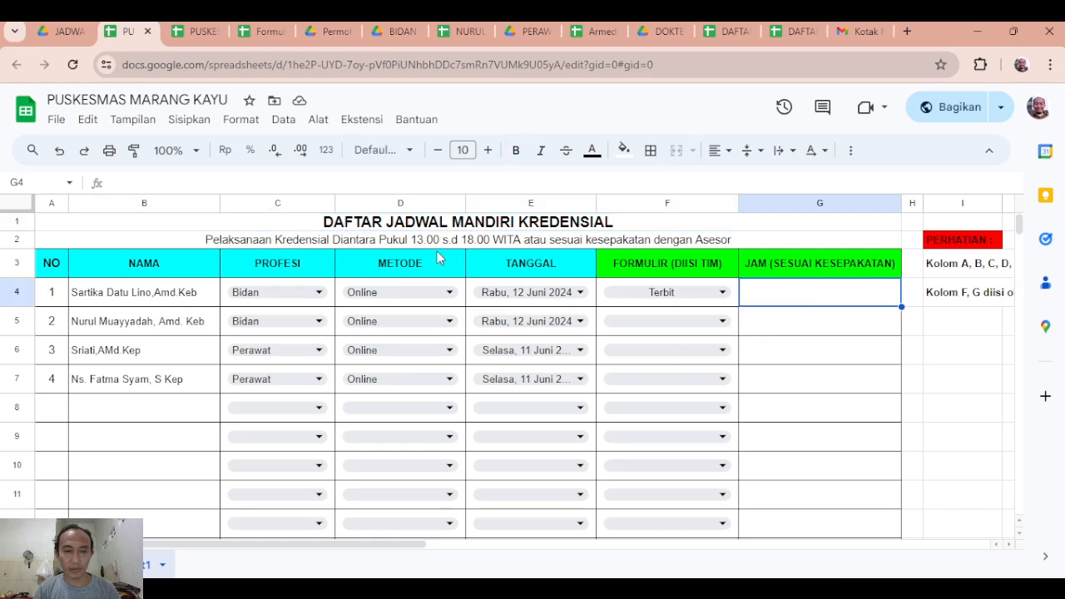
{"action": "left_click", "coordinate": [409, 241]}
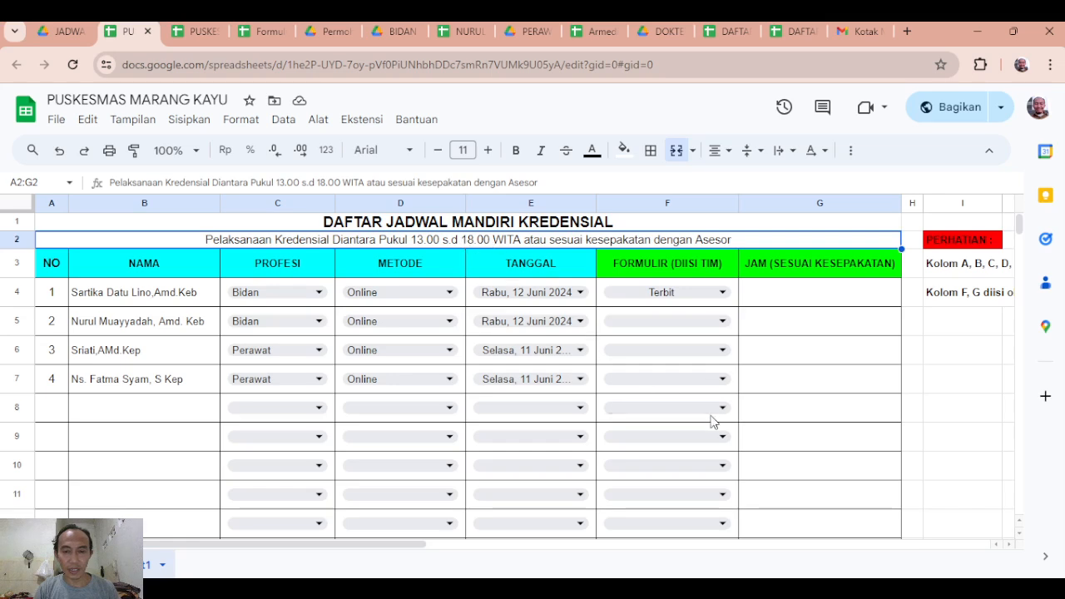
{"action": "left_click", "coordinate": [803, 299]}
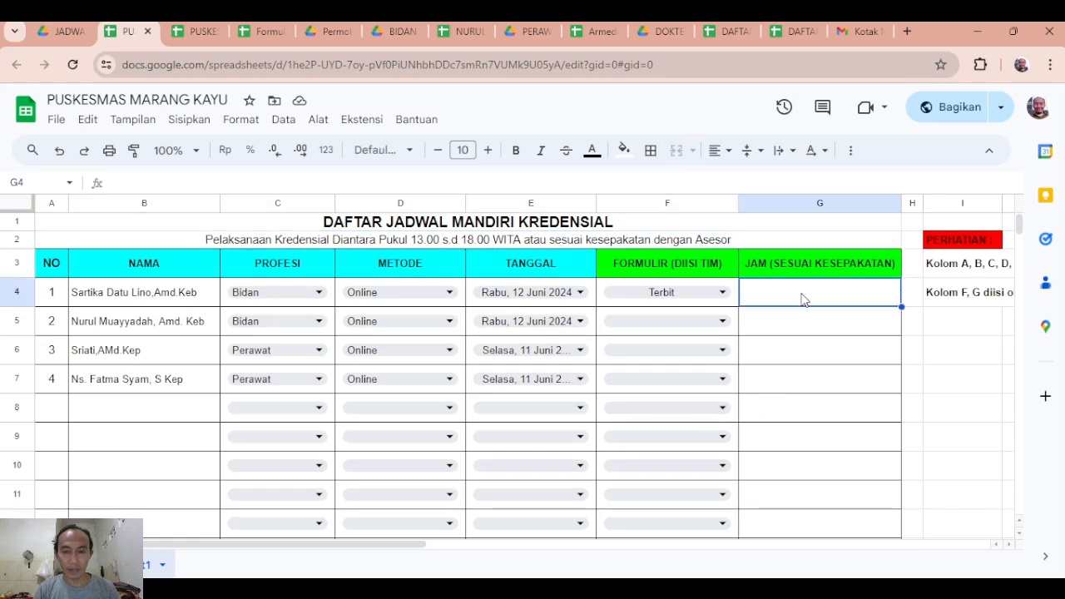
Inspect the JAM (SESUAI KESEPAKATAN) cells of all four scheduled health workers, G4 to G7.
{"action": "left_click", "coordinate": [783, 383]}
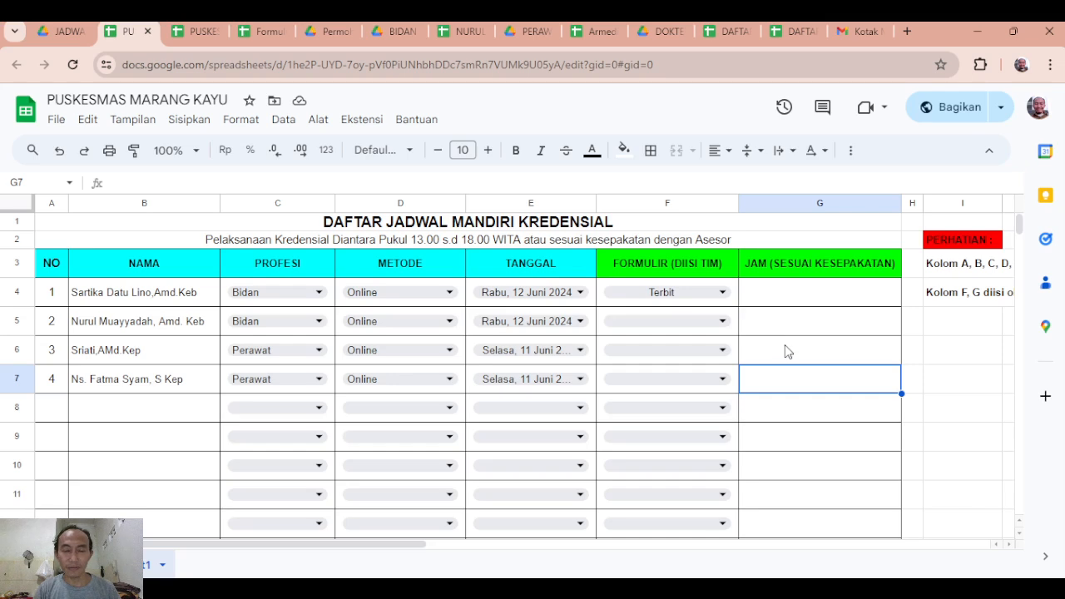
{"action": "left_click", "coordinate": [788, 351]}
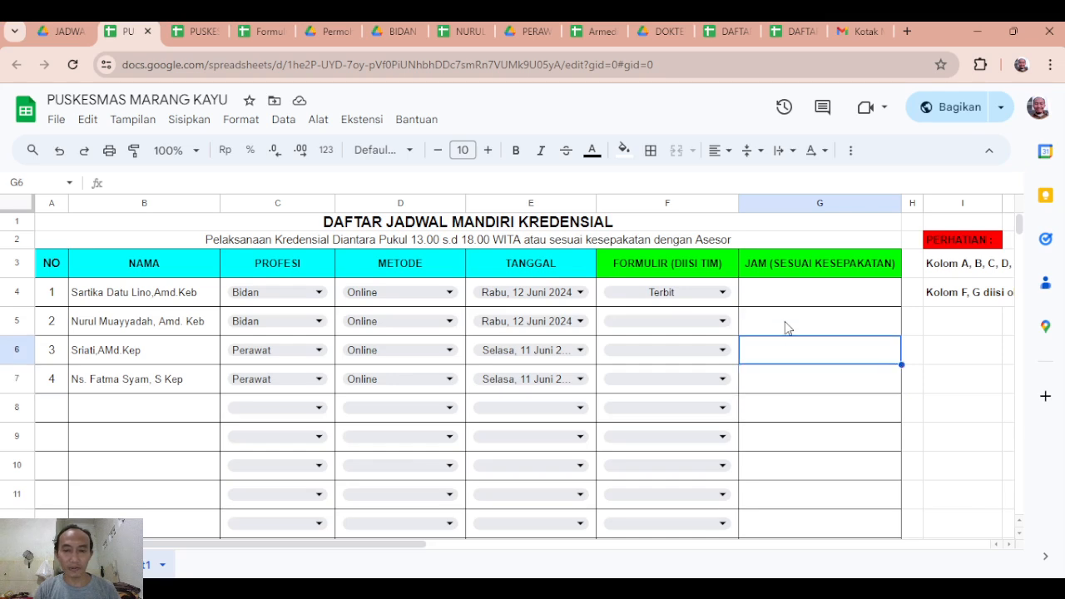
{"action": "left_click", "coordinate": [788, 327]}
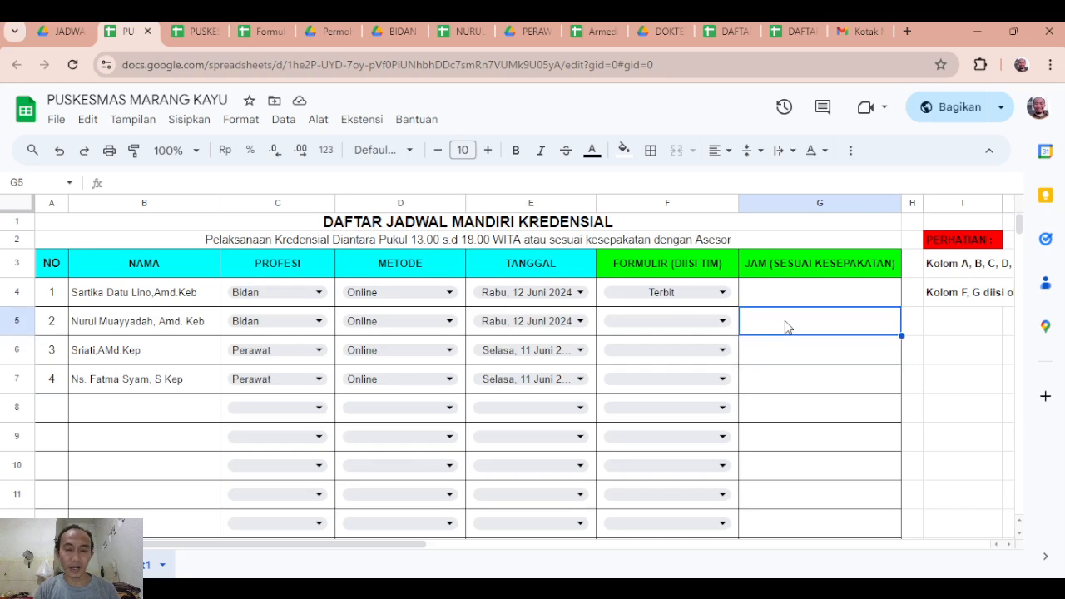
{"action": "left_click", "coordinate": [795, 298]}
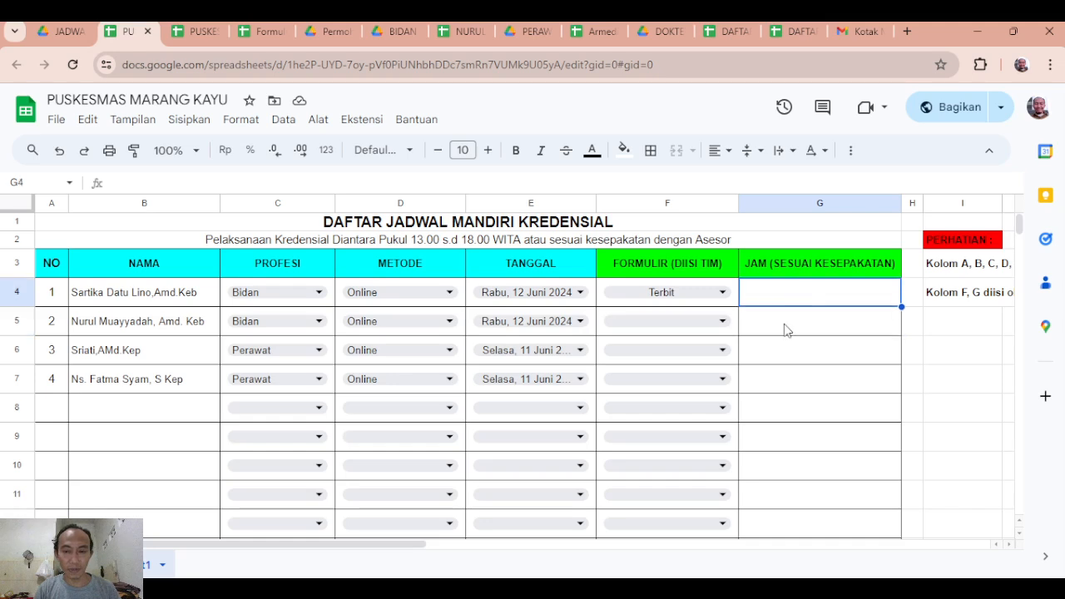
{"action": "left_click", "coordinate": [785, 332]}
{"action": "left_click", "coordinate": [777, 357]}
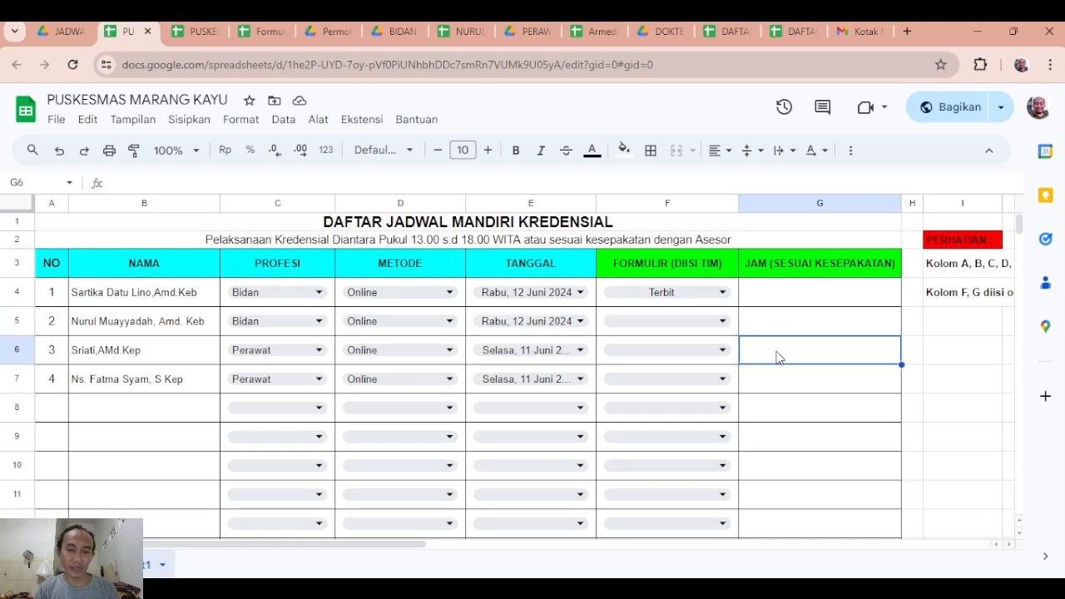
{"action": "left_click", "coordinate": [782, 382]}
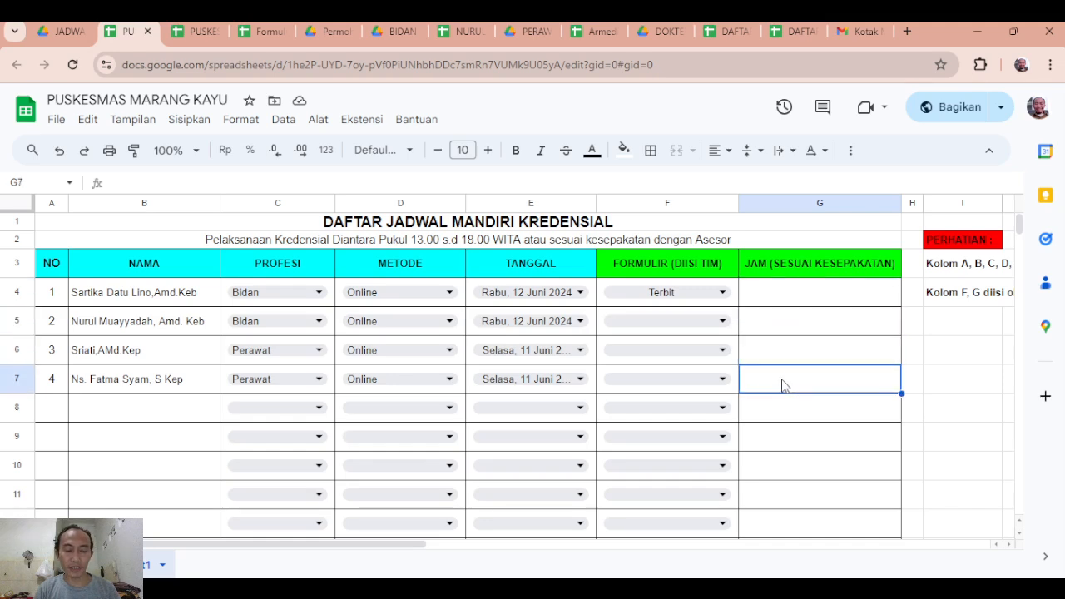